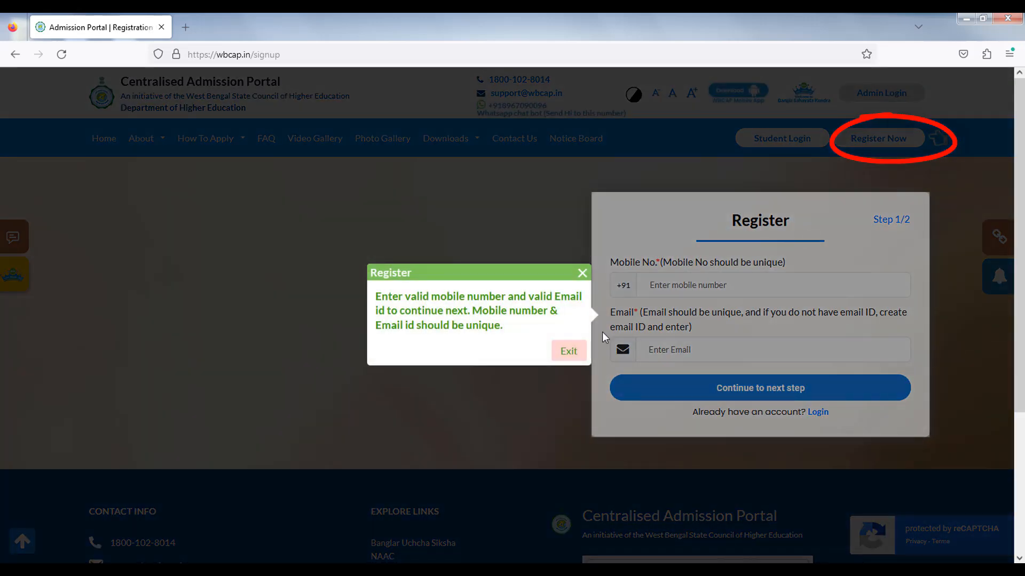
# Step: Dismiss the registration hint, enter the applicant's mobile number and e-mail address, and continue to the second registration step
pyautogui.click(567, 351)
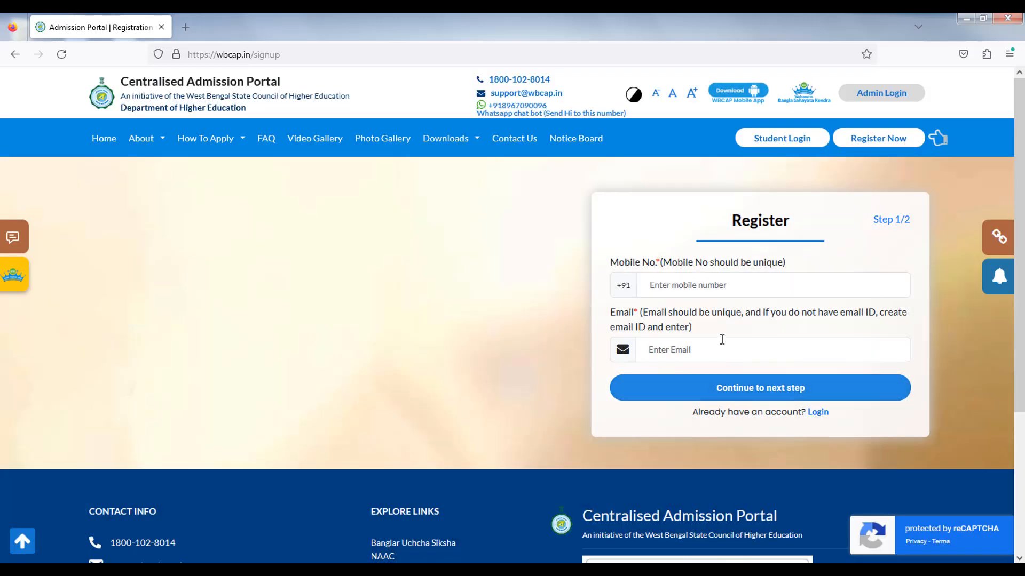
pyautogui.click(670, 285)
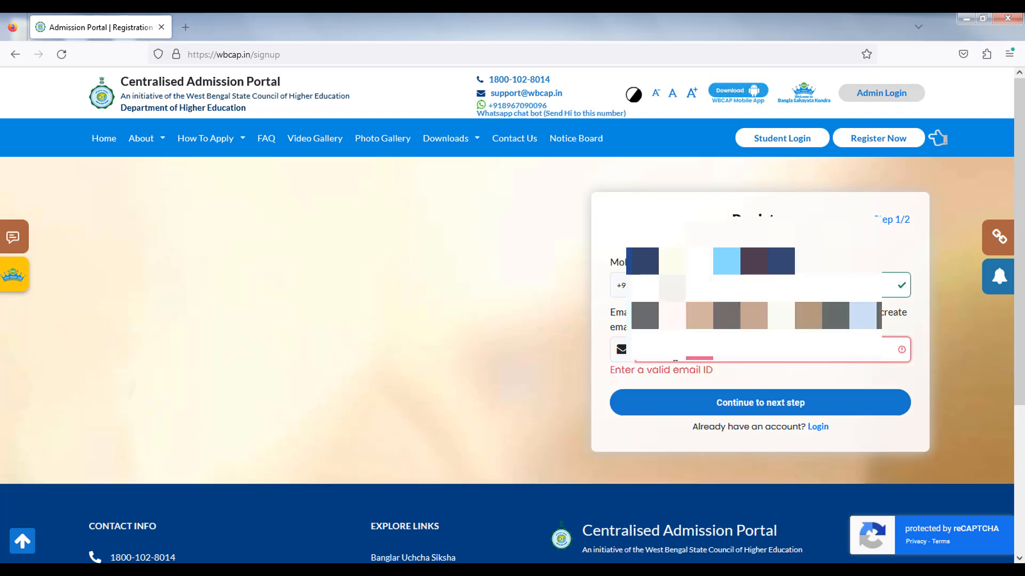
pyautogui.write('com')
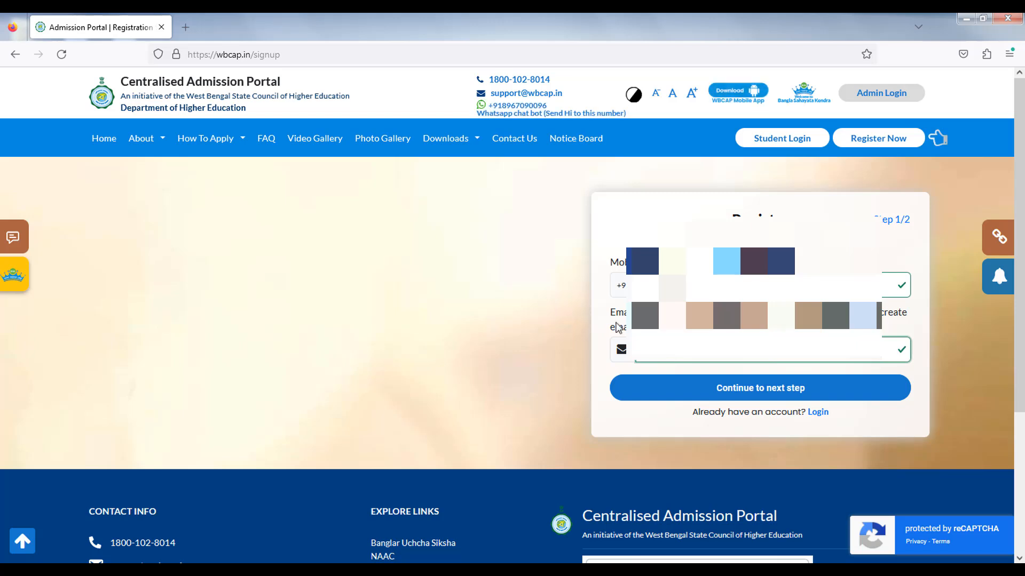
pyautogui.click(528, 330)
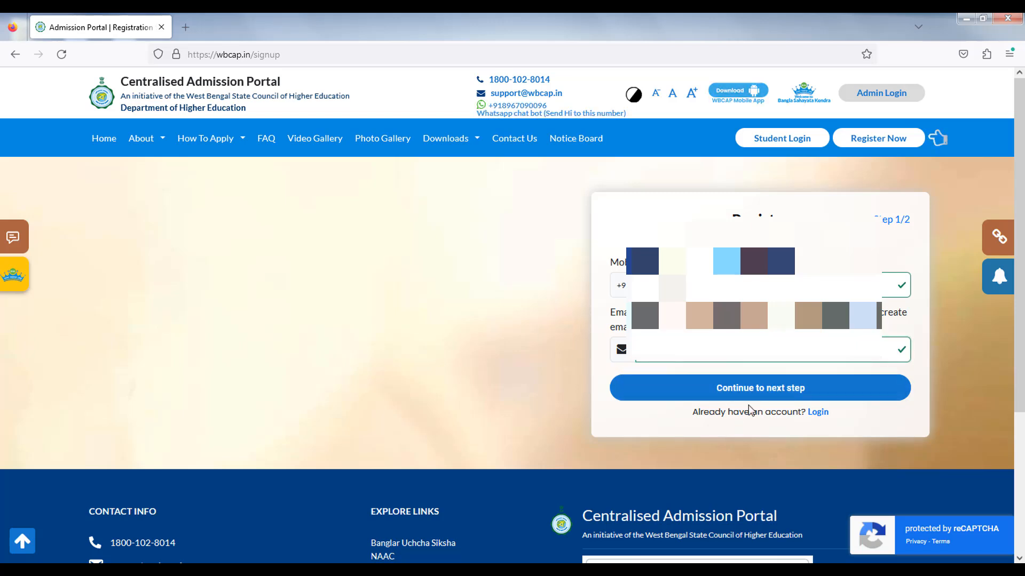
pyautogui.click(763, 392)
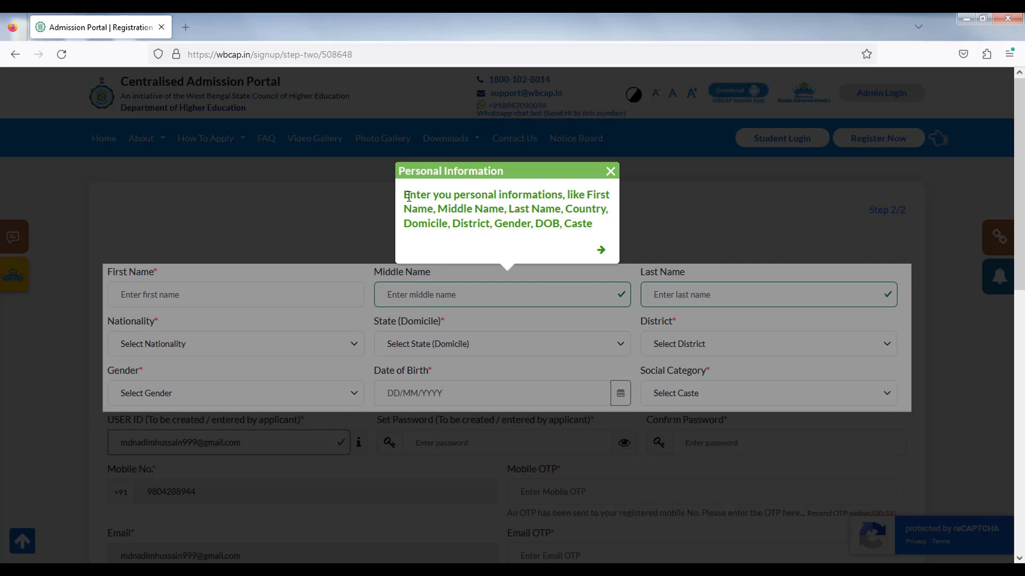
# Step: Read the guided hints on personal information, user ID and password, and OTP, and close the tour
pyautogui.tripleClick(471, 206)
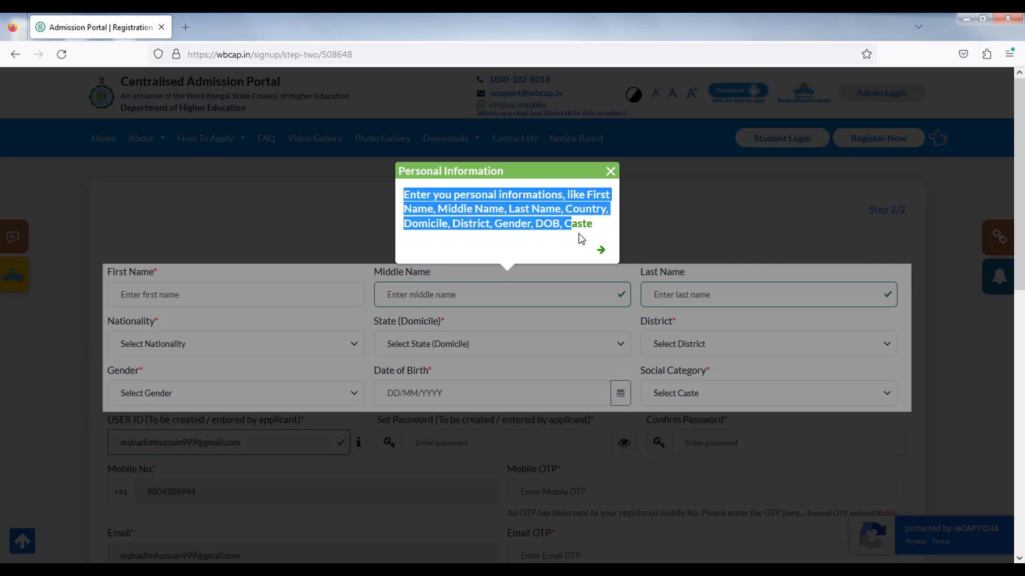
pyautogui.click(601, 251)
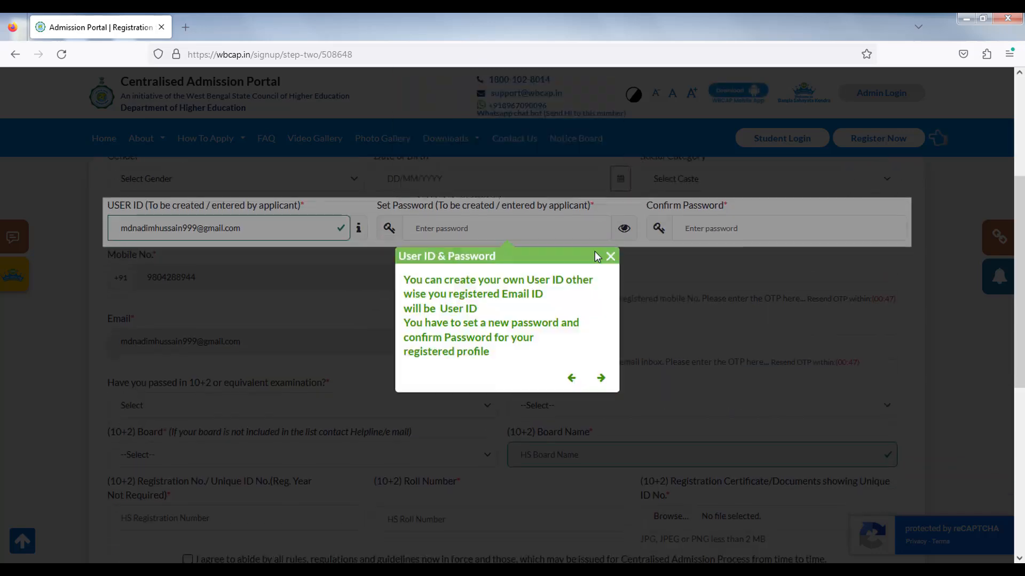
pyautogui.click(601, 376)
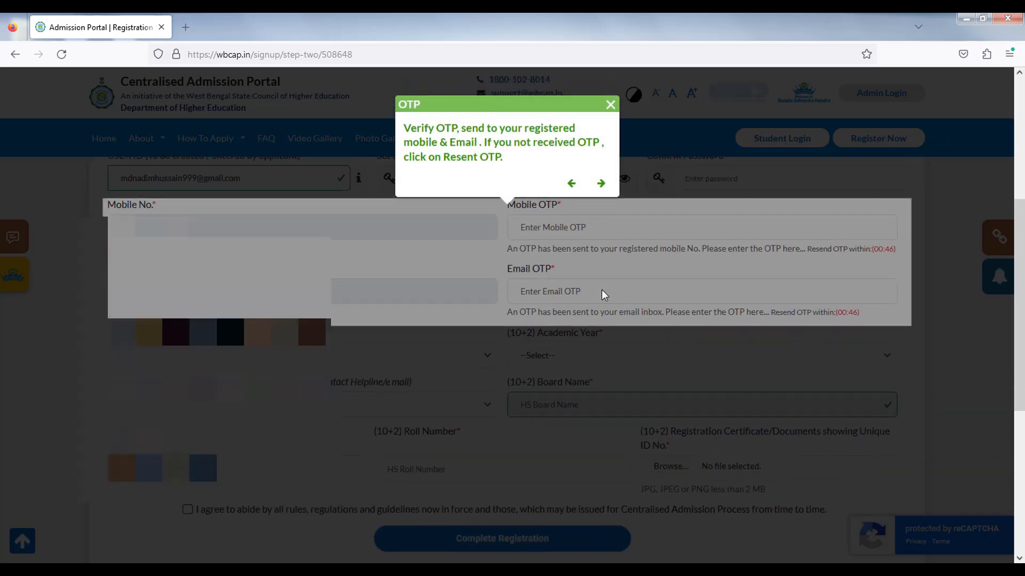
pyautogui.click(610, 103)
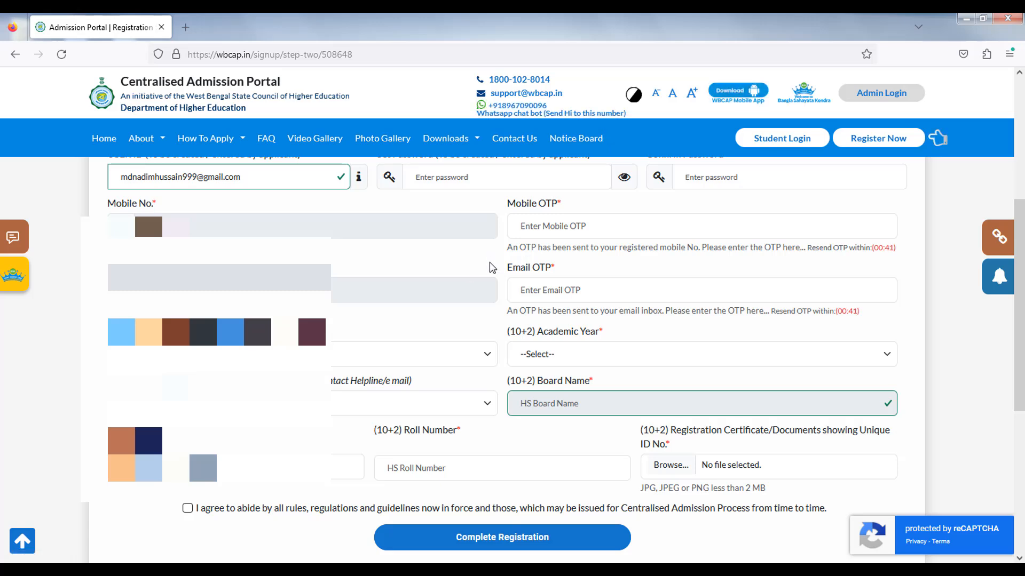
pyautogui.scroll(5, 492, 268)
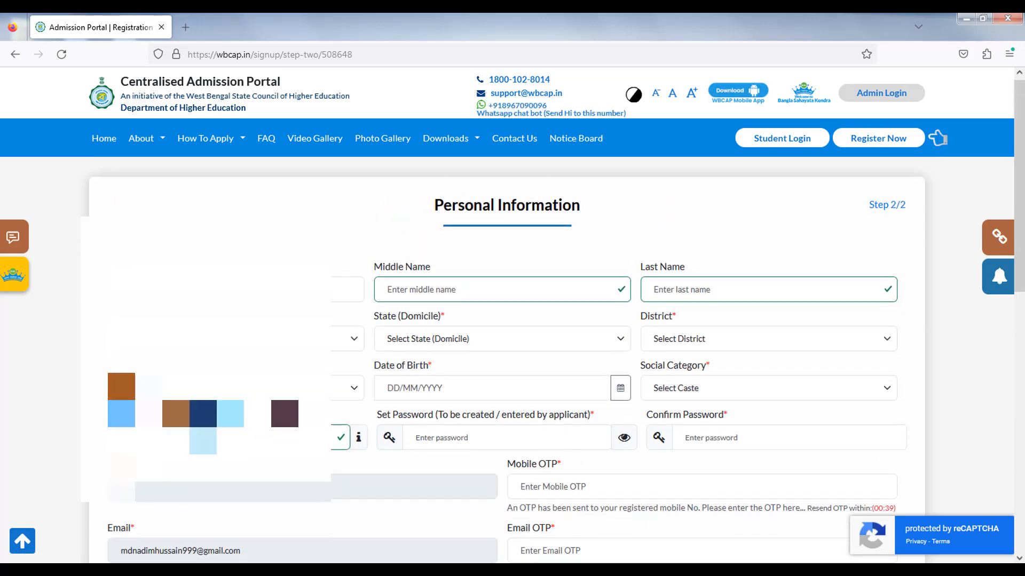
pyautogui.doubleClick(470, 206)
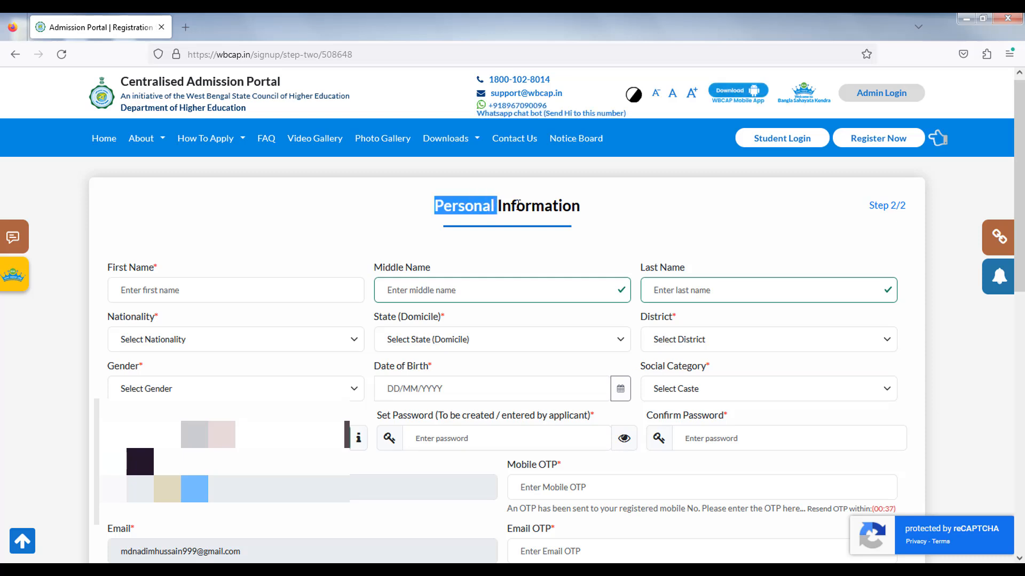
pyautogui.moveTo(517, 205); pyautogui.dragTo(581, 215)
pyautogui.click(609, 223)
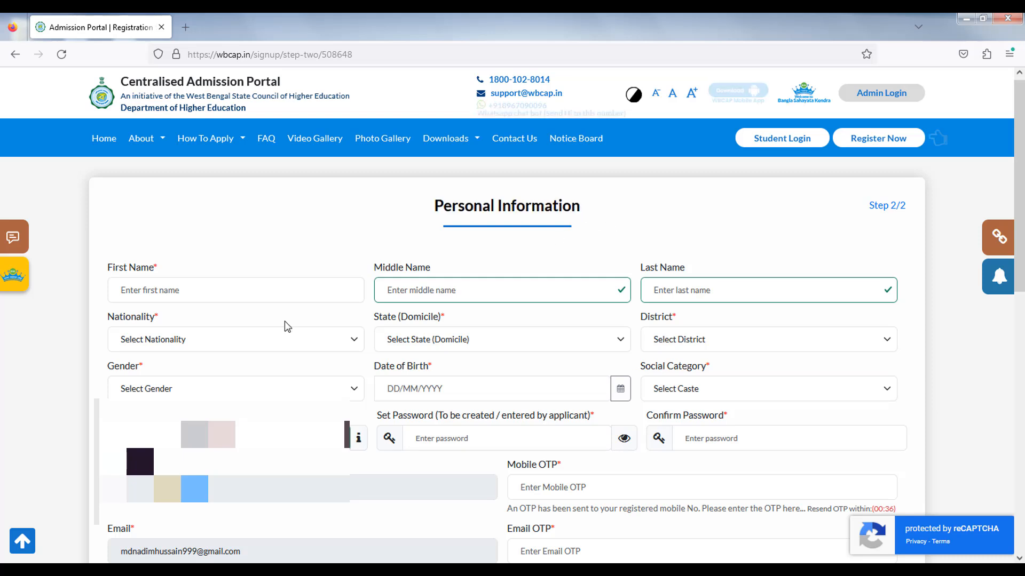
# Step: Enter the applicant's first name and last name, leaving the middle name blank
pyautogui.click(219, 292)
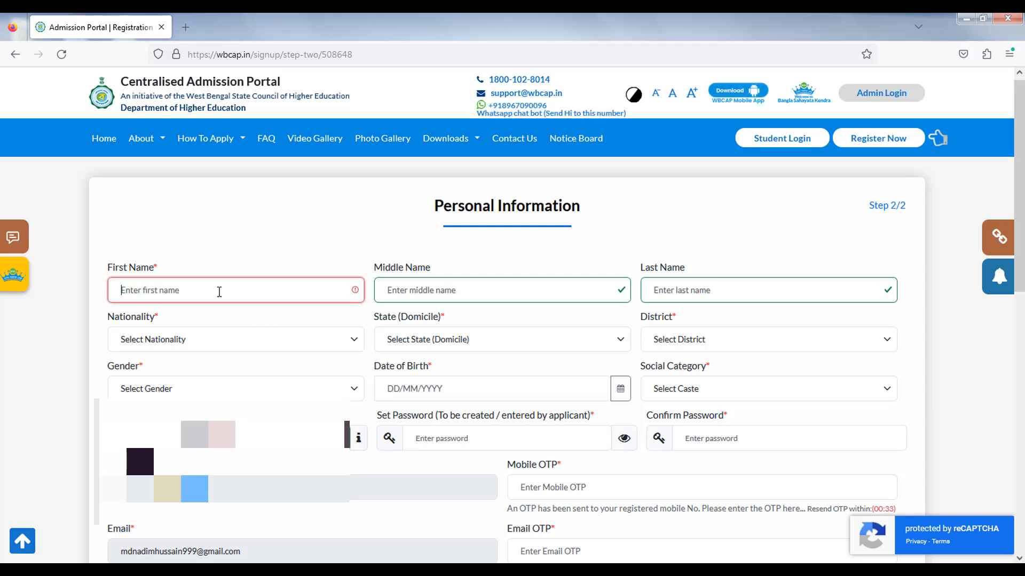
pyautogui.write('NADIM')
pyautogui.press('Tab')
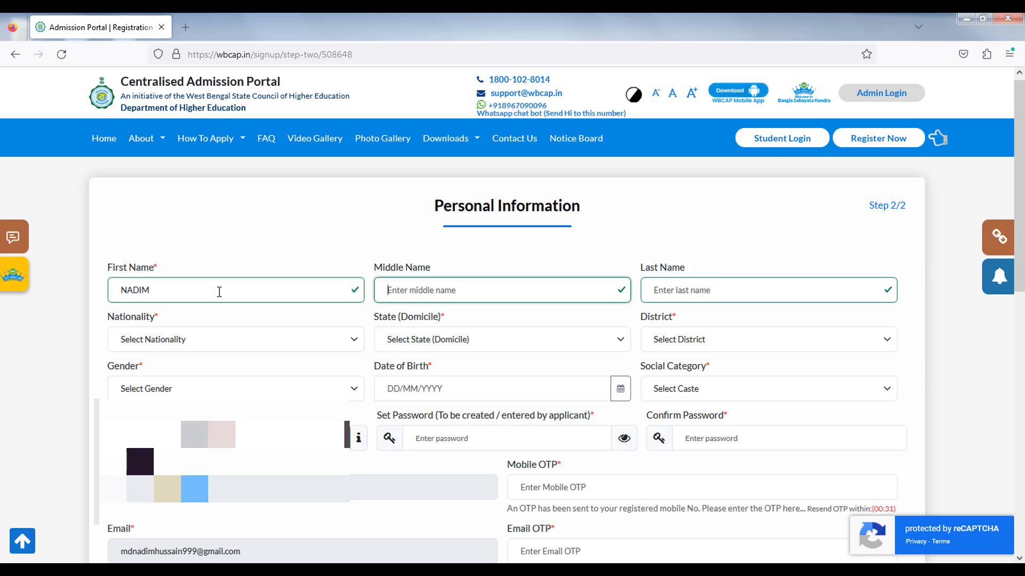
pyautogui.press('Tab')
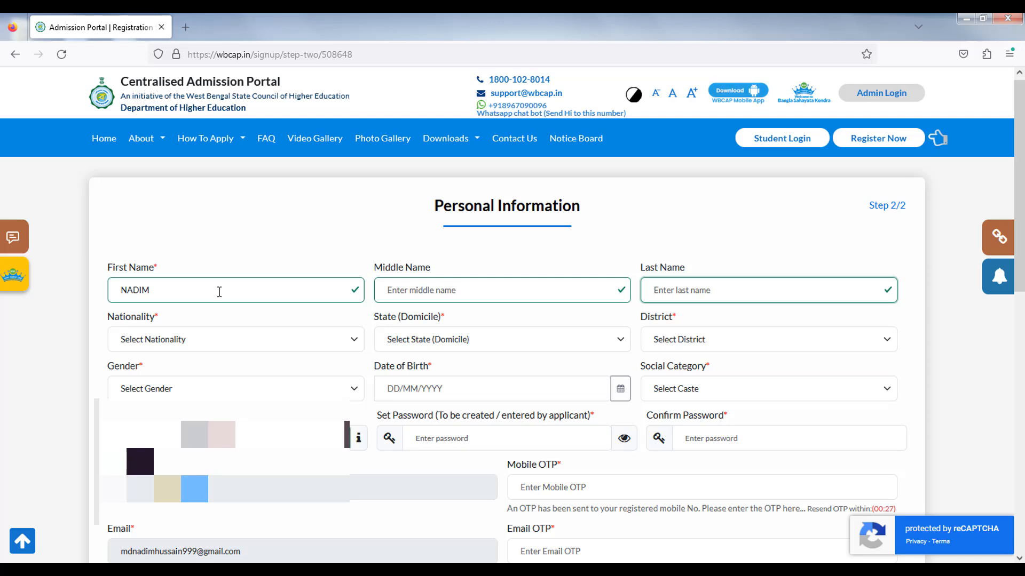
pyautogui.write('ONLINE')
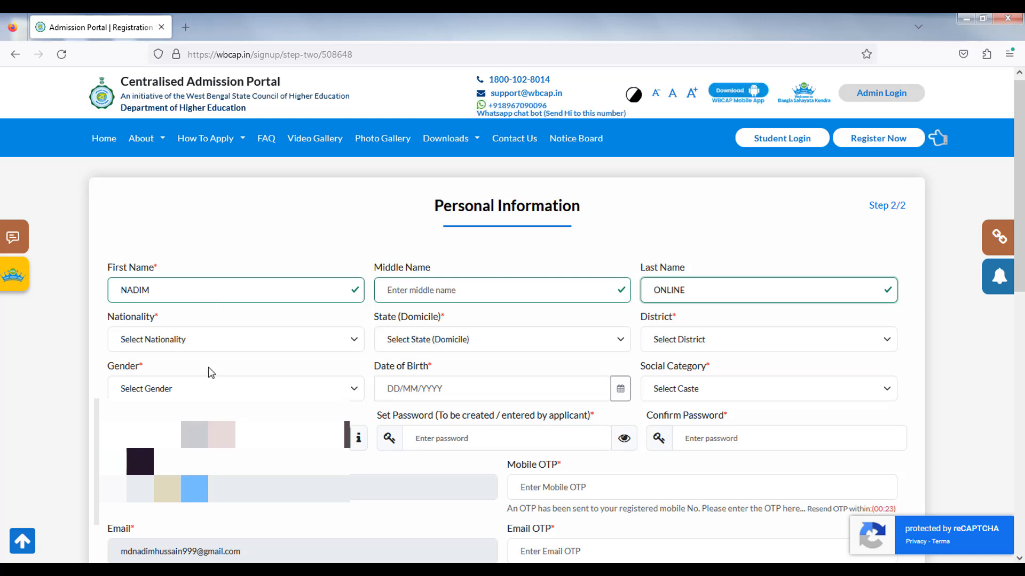
pyautogui.click(62, 366)
# Step: Set the nationality to Indian, the domicile state to West Bengal and the district to Kolkata
pyautogui.click(193, 339)
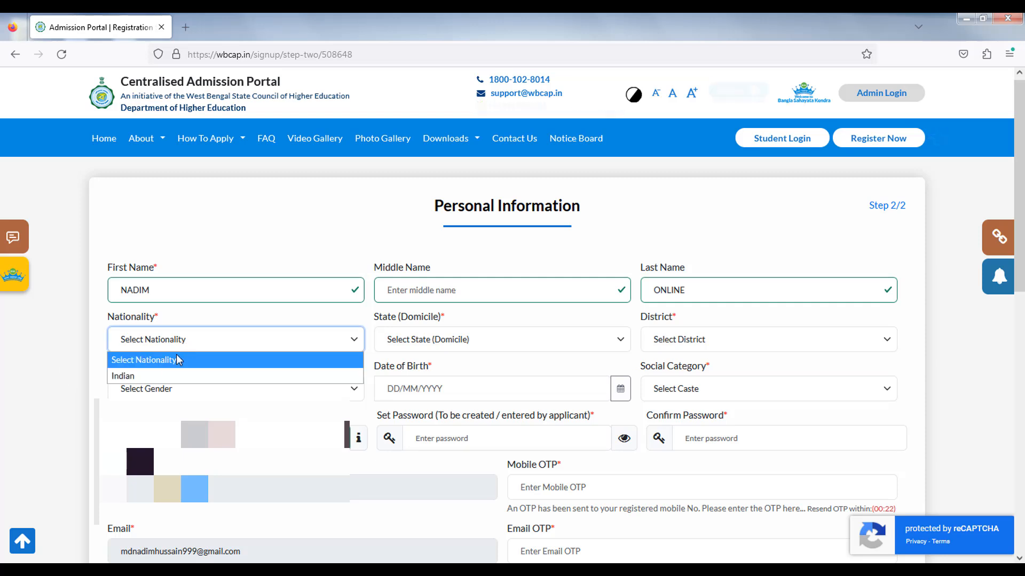
pyautogui.click(153, 379)
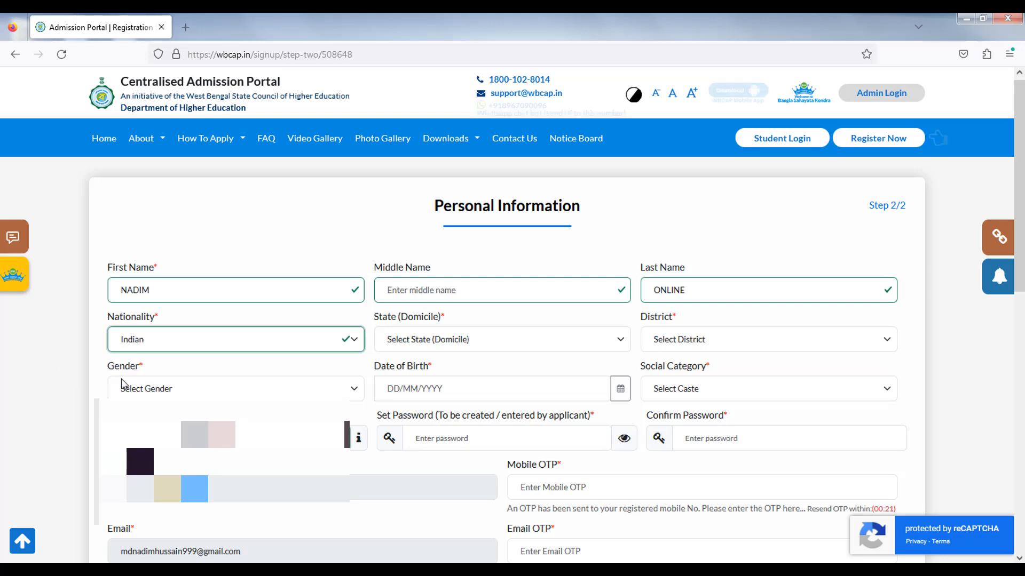
pyautogui.click(426, 340)
pyautogui.press('Return')
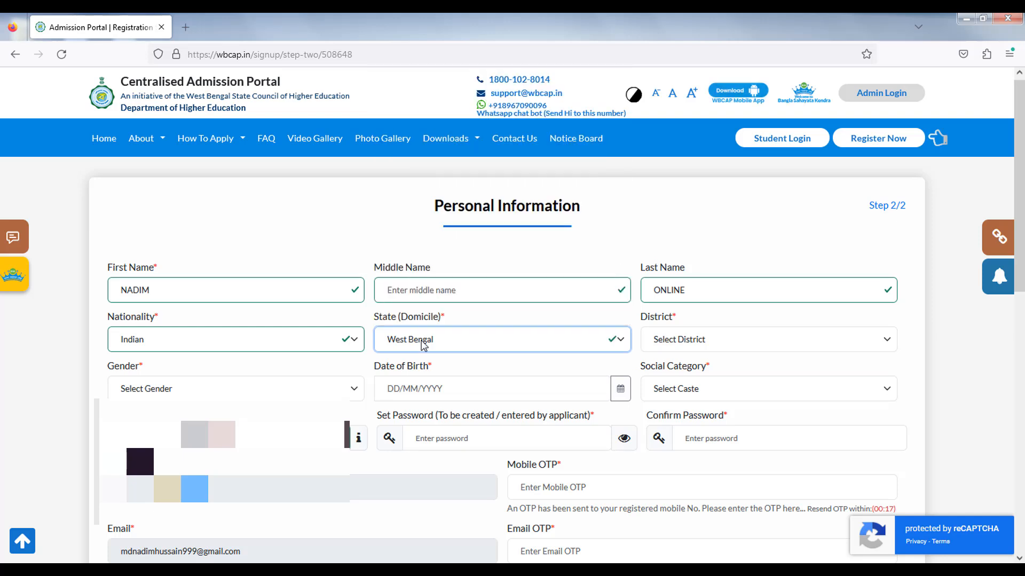
pyautogui.click(684, 341)
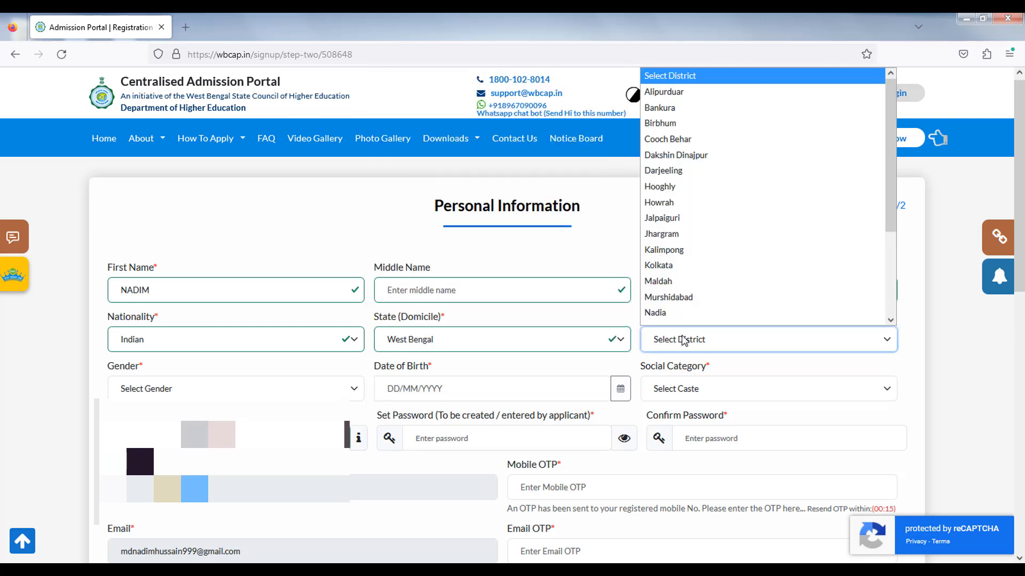
pyautogui.press('k')
pyautogui.press('Down')
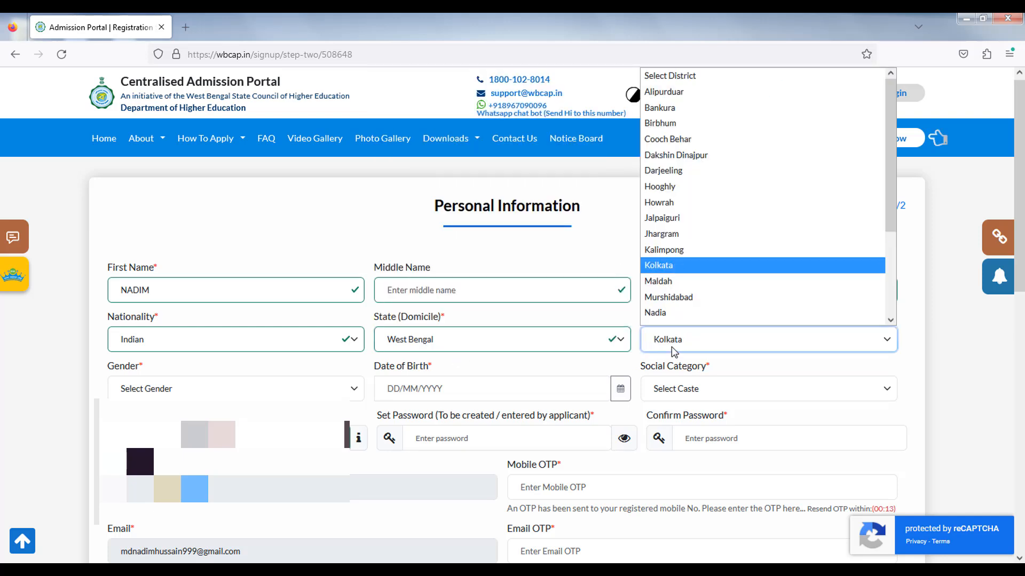
pyautogui.press('Return')
# Step: Set the gender to Male and pick the applicant's date of birth from the calendar
pyautogui.click(154, 394)
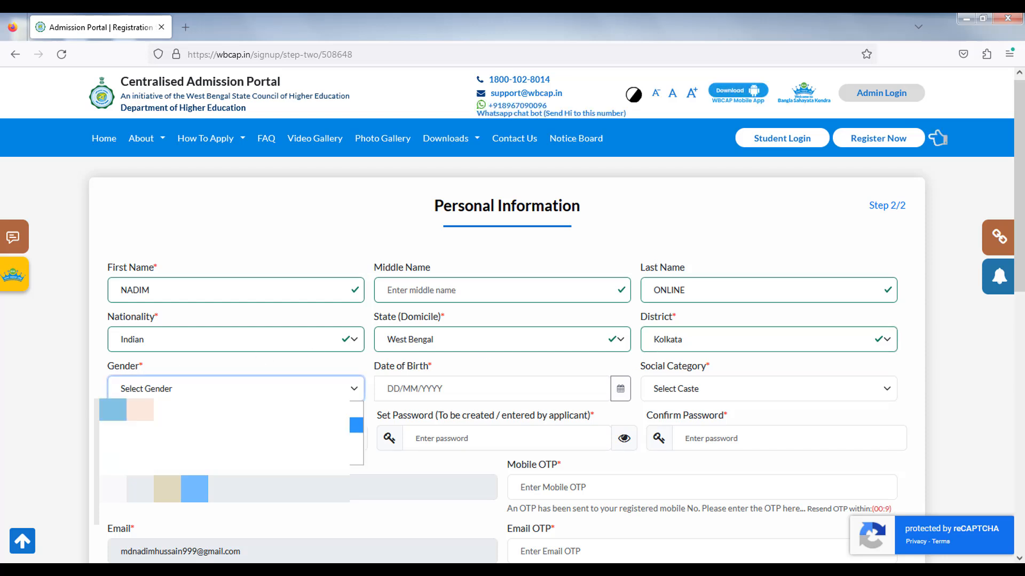
pyautogui.click(155, 426)
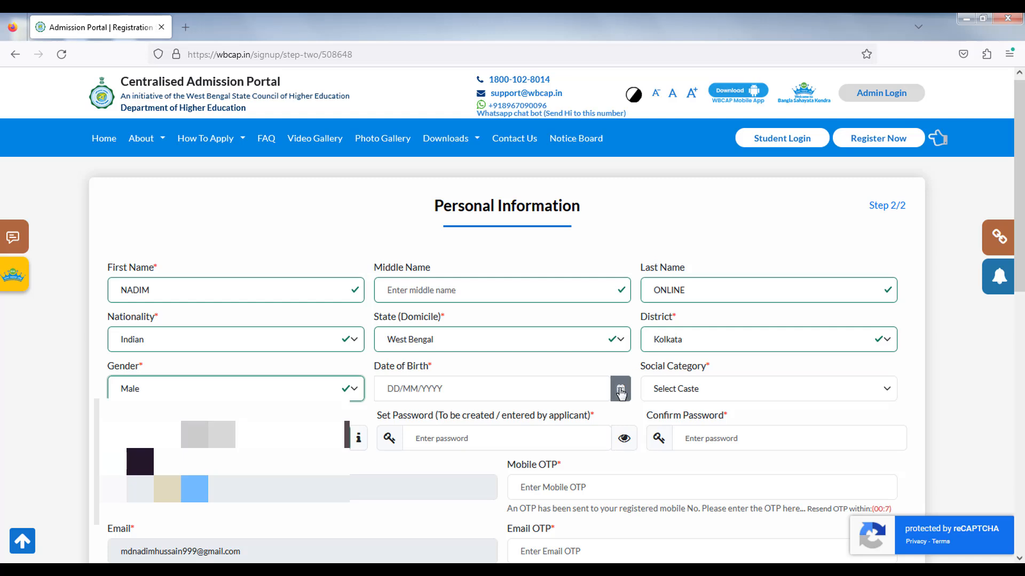
pyautogui.click(621, 391)
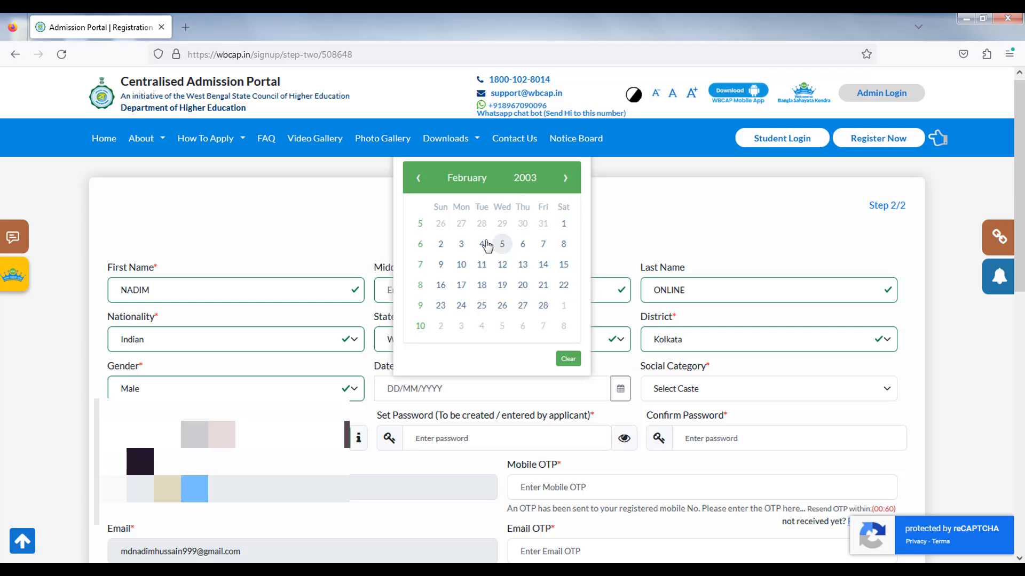
pyautogui.click(503, 246)
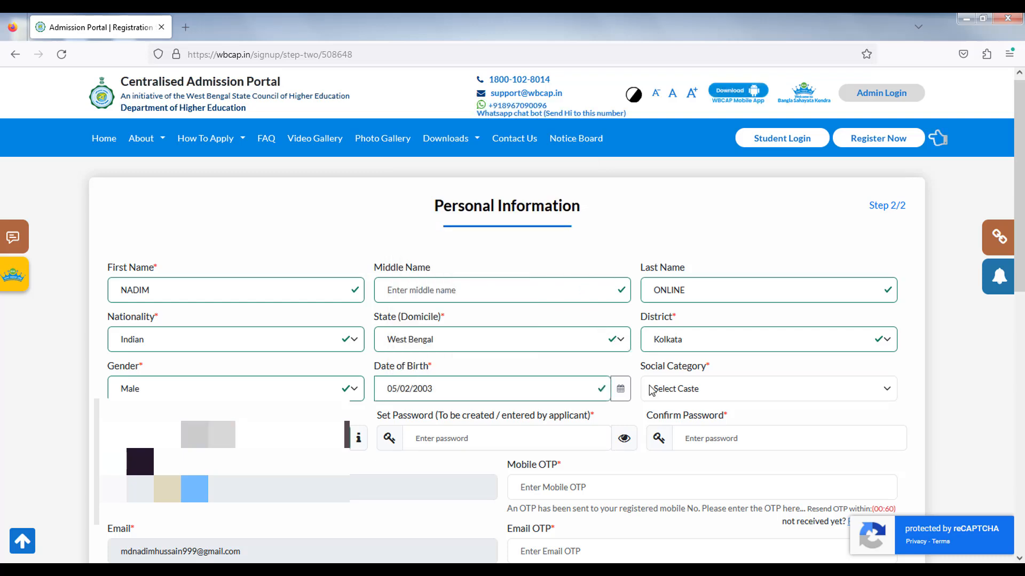
# Step: Set the social category to Unreserved
pyautogui.scroll(-1, 674, 382)
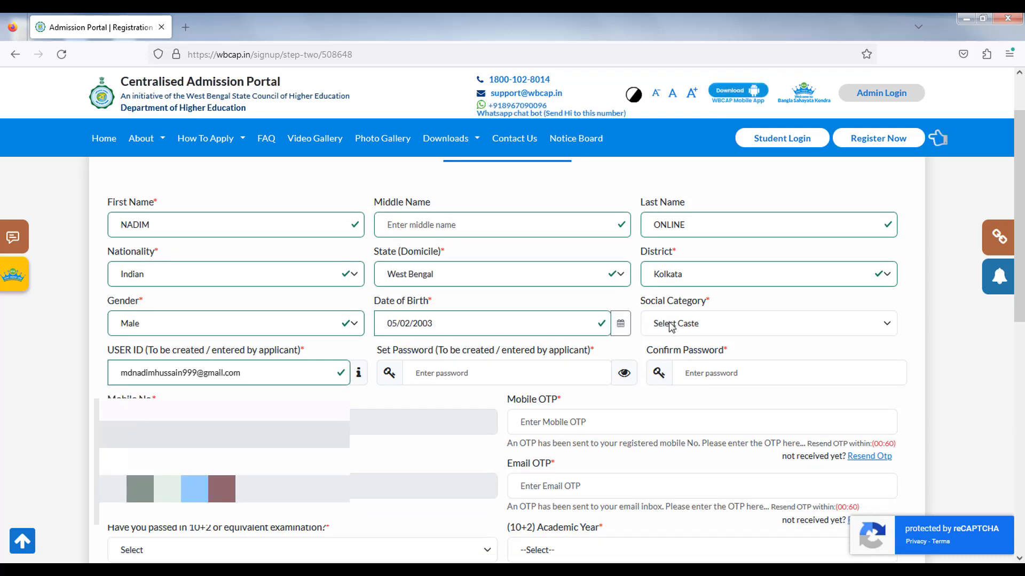
pyautogui.click(673, 327)
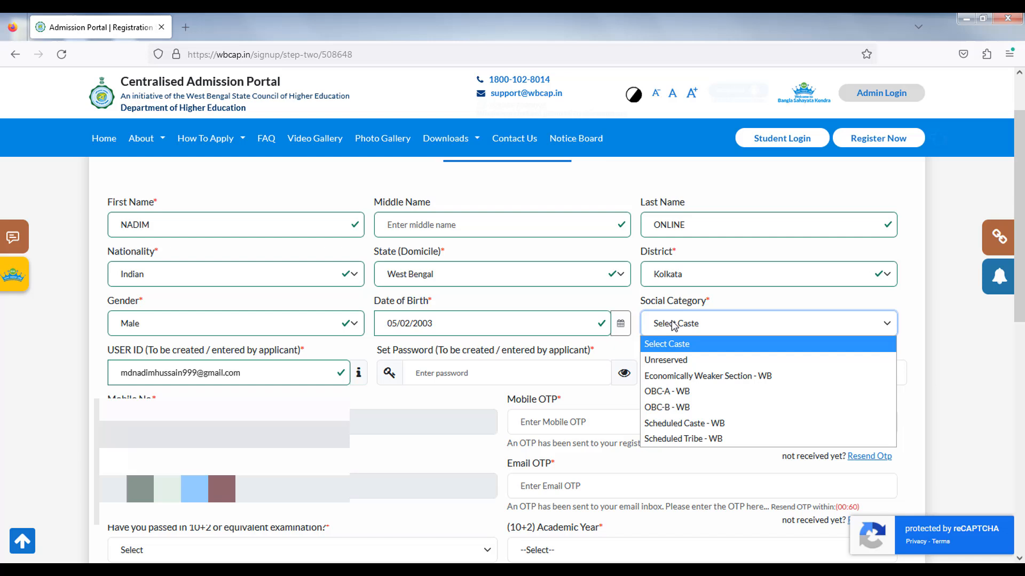
pyautogui.click(691, 361)
# Step: Keep the prefilled user ID, create the account password and enter it again to confirm it
pyautogui.scroll(-2, 47, 412)
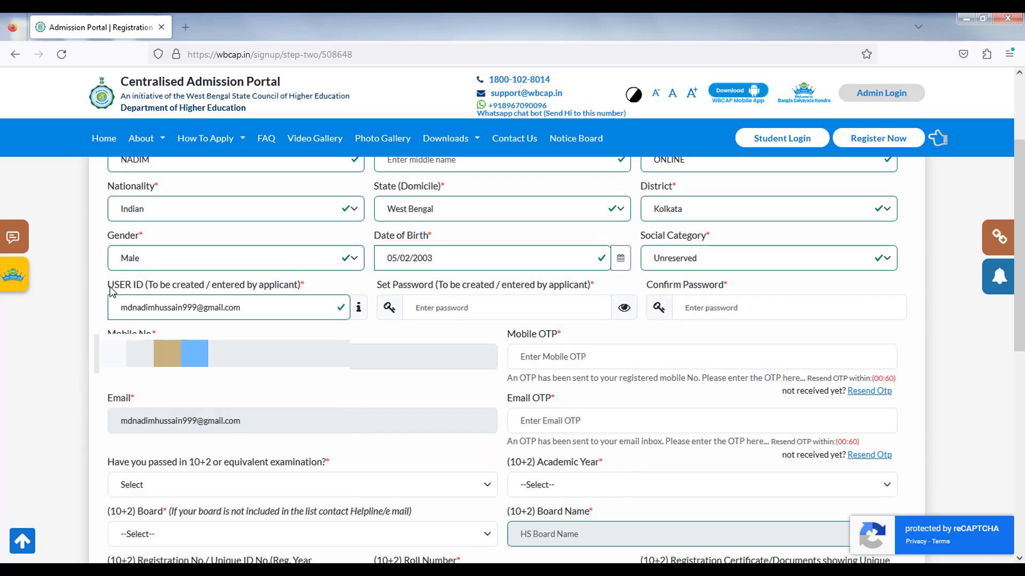
pyautogui.moveTo(108, 287); pyautogui.dragTo(284, 293)
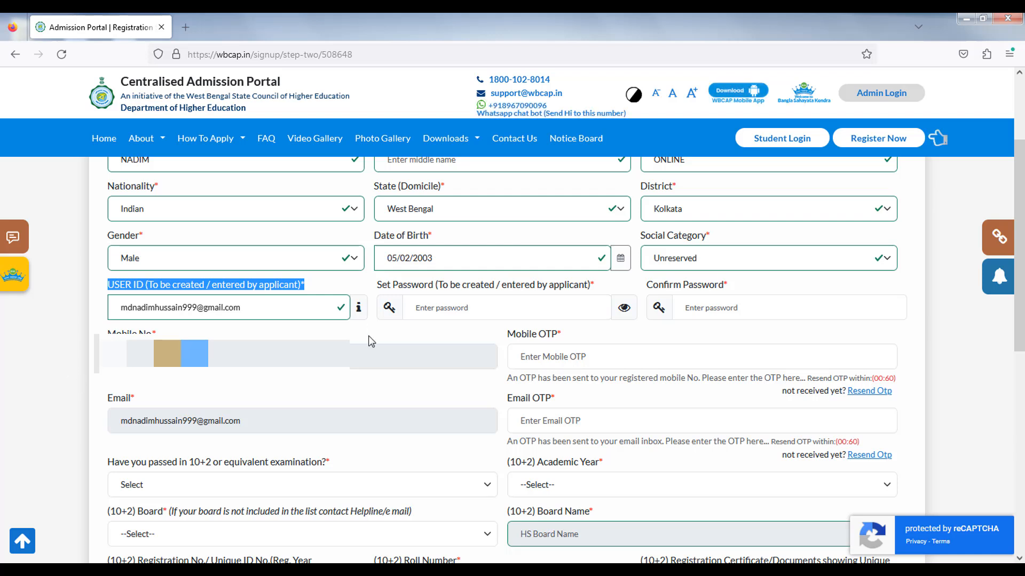
pyautogui.moveTo(378, 287); pyautogui.dragTo(487, 291)
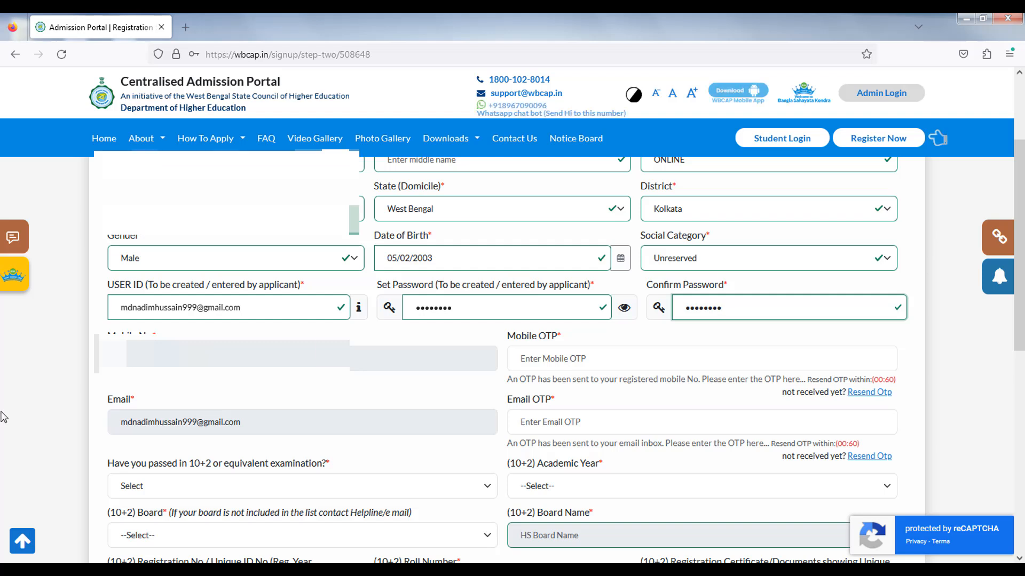
pyautogui.scroll(-3, 77, 403)
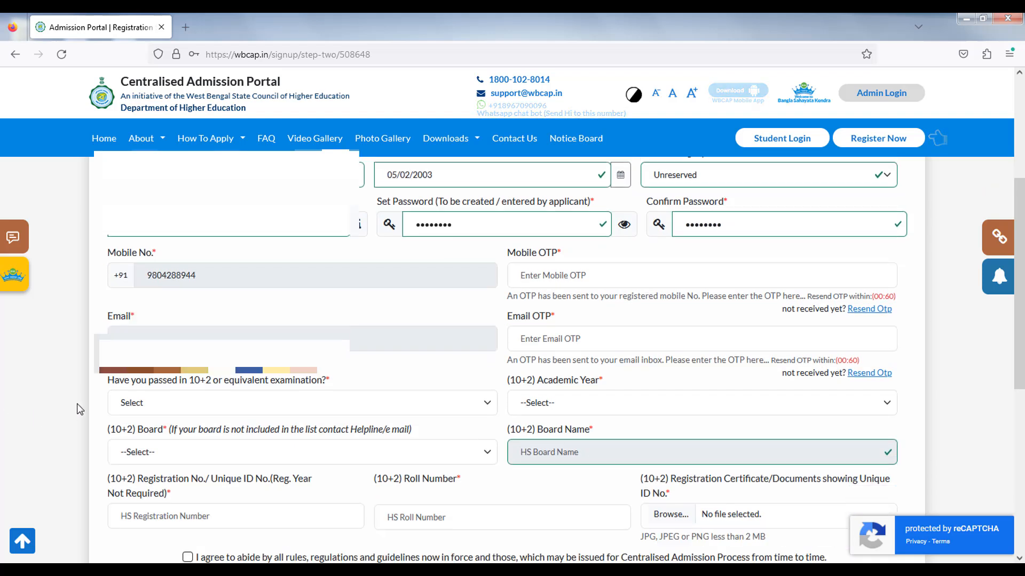
# Step: Enter the verification codes in the Mobile OTP and Email OTP fields
pyautogui.scroll(-1, 77, 403)
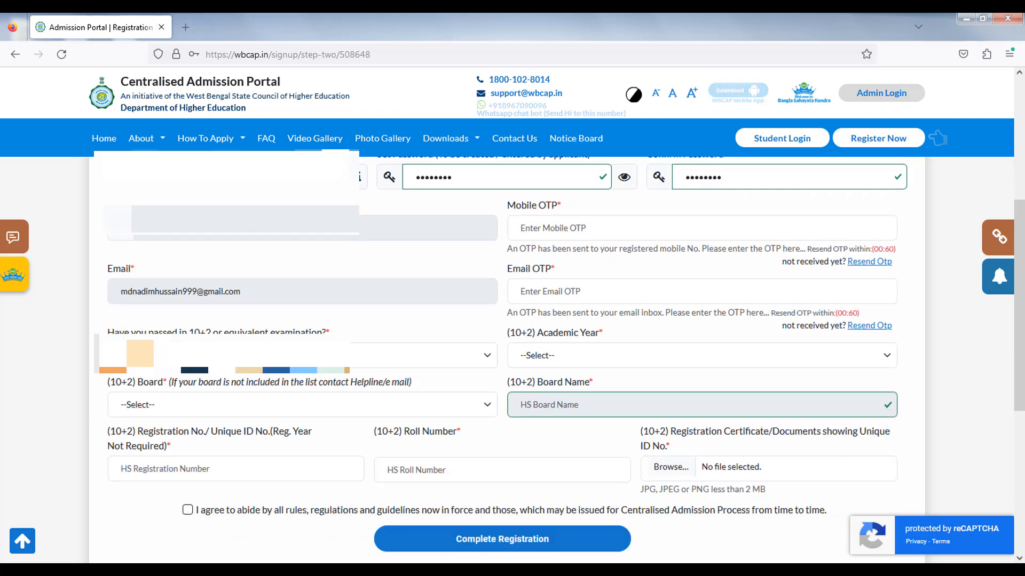
pyautogui.moveTo(508, 205); pyautogui.dragTo(562, 206)
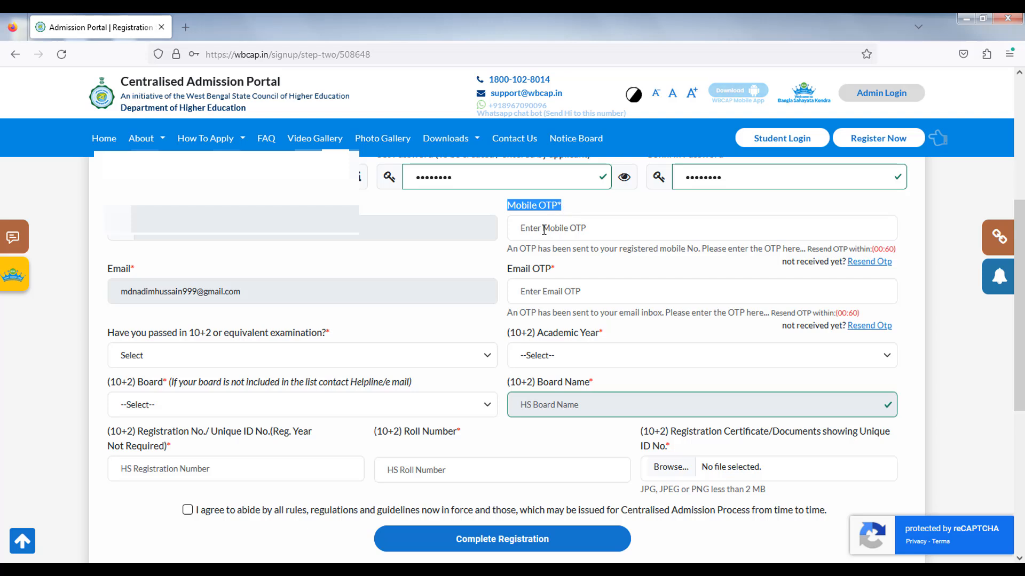
pyautogui.click(537, 228)
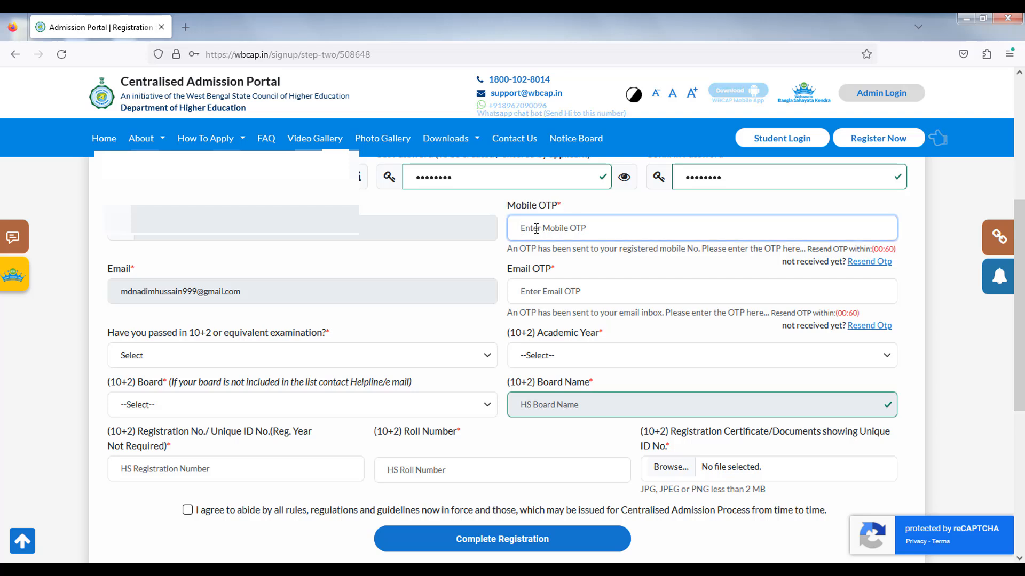
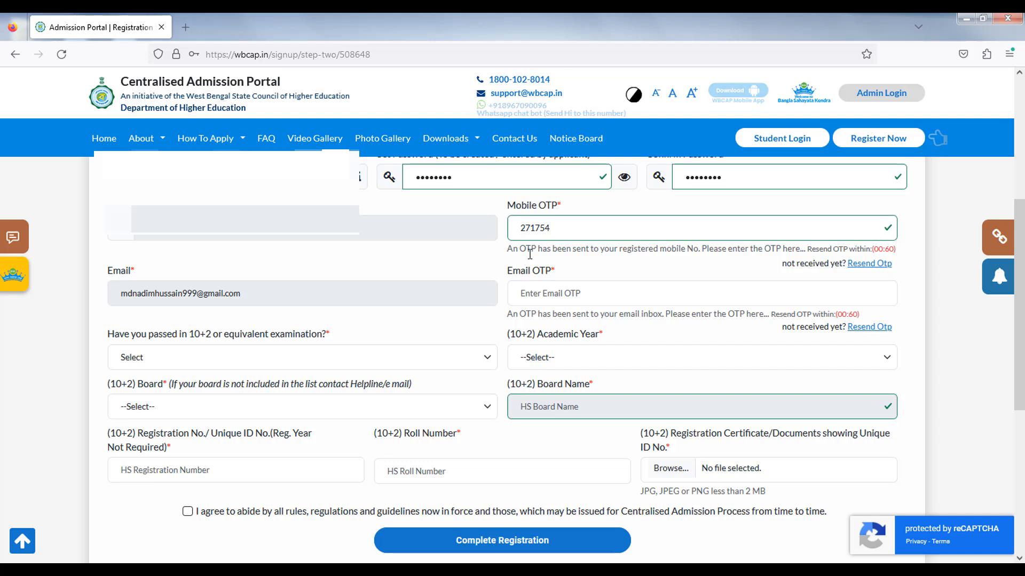
pyautogui.click(545, 288)
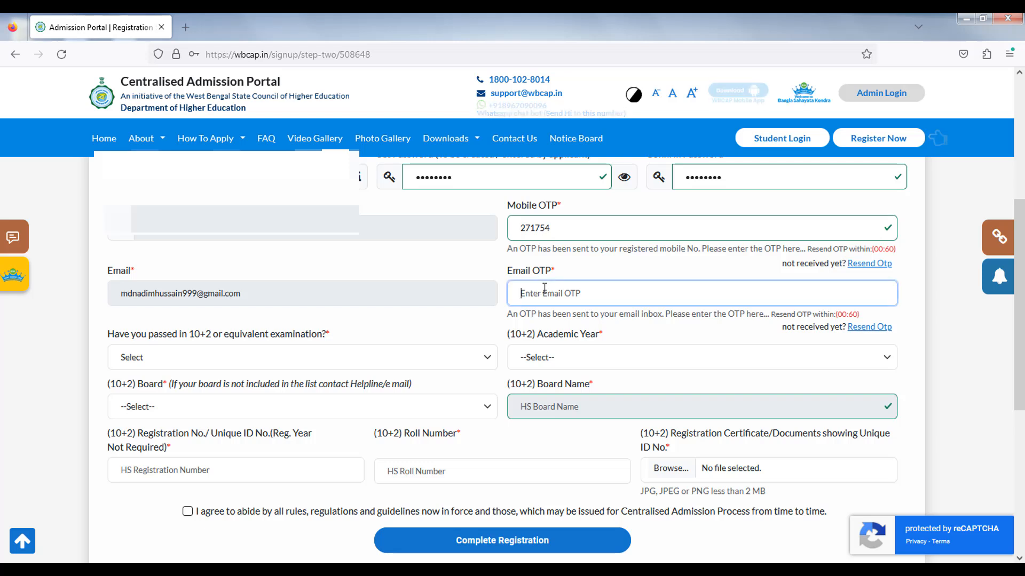
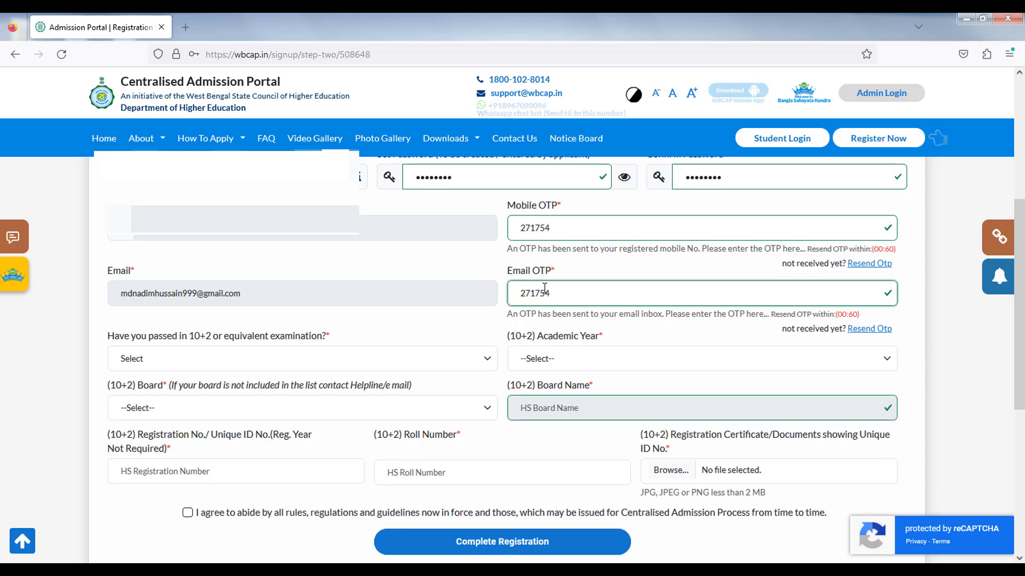
# Step: Answer YES to having passed the 10+2 or equivalent examination
pyautogui.scroll(-2, 132, 299)
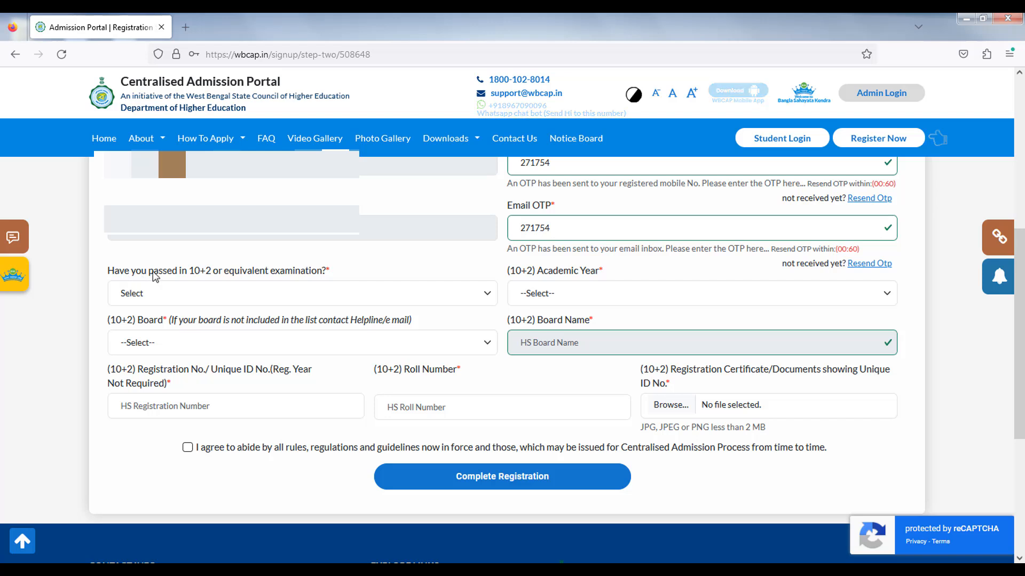
pyautogui.moveTo(124, 271); pyautogui.dragTo(239, 272)
pyautogui.click(198, 293)
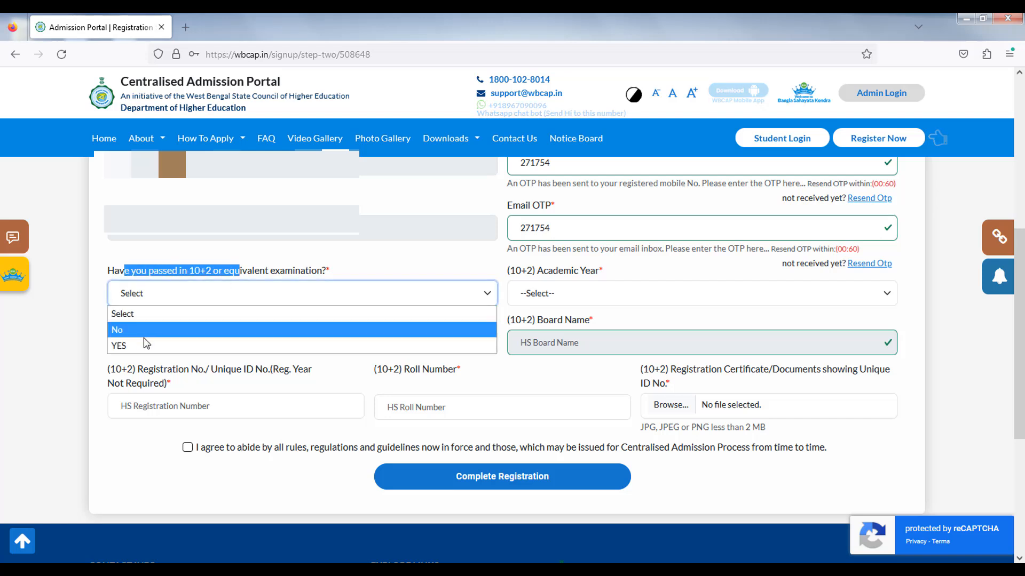
pyautogui.click(115, 345)
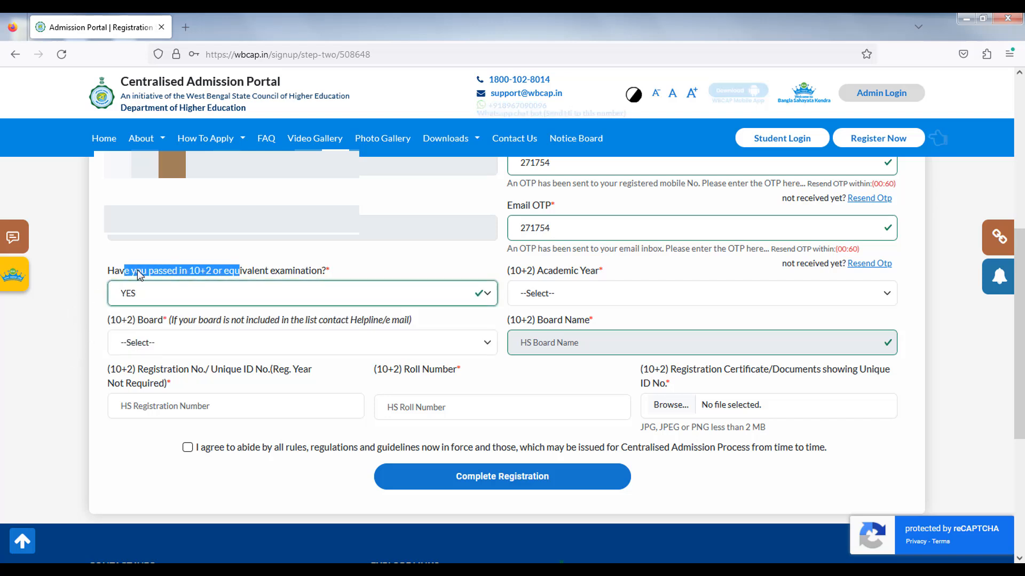
pyautogui.click(121, 276)
pyautogui.click(161, 298)
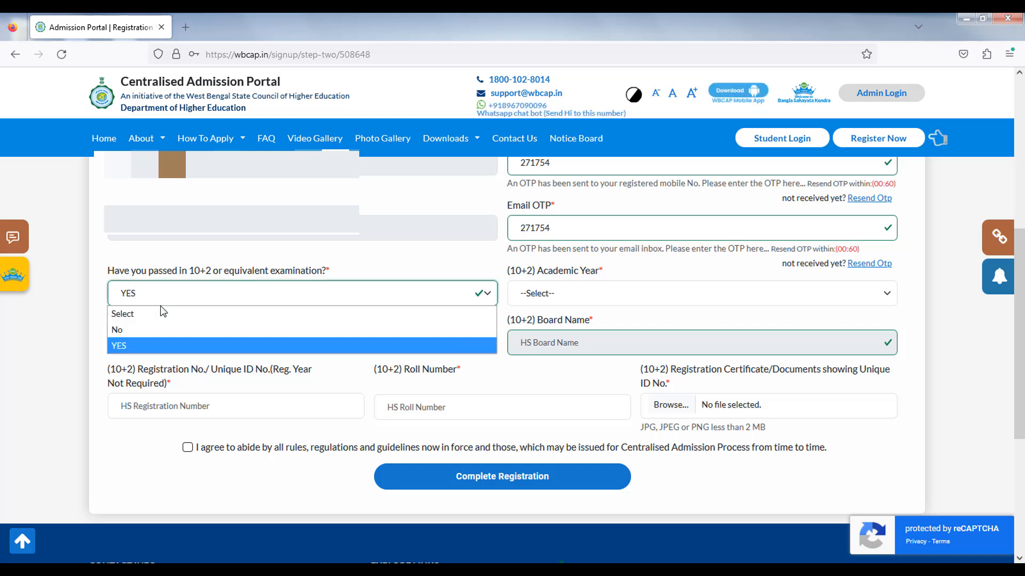
pyautogui.click(134, 347)
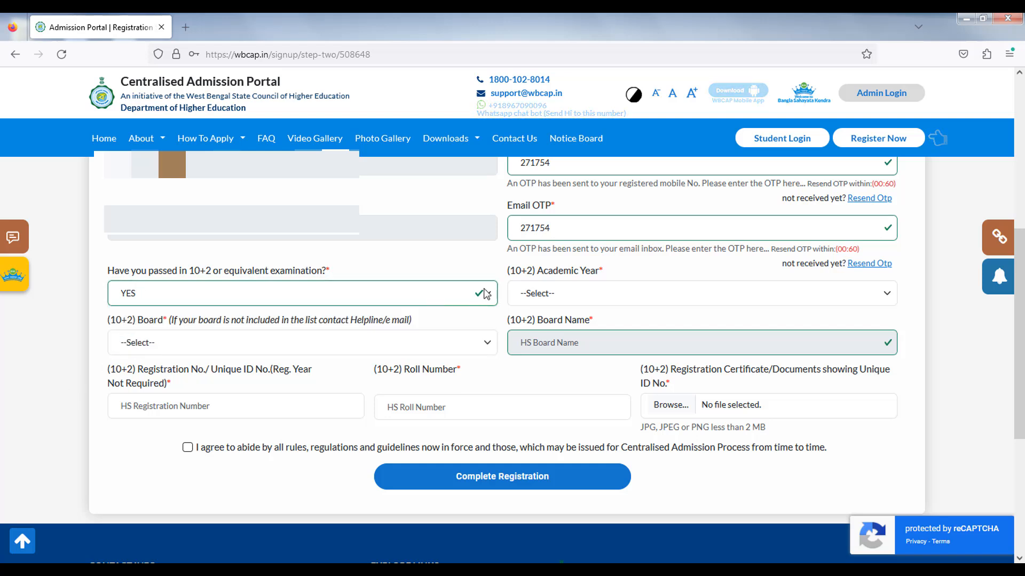
# Step: Set the 10+2 academic year to 2024 and the board to West Bengal Council of Higher Secondary Education
pyautogui.click(545, 294)
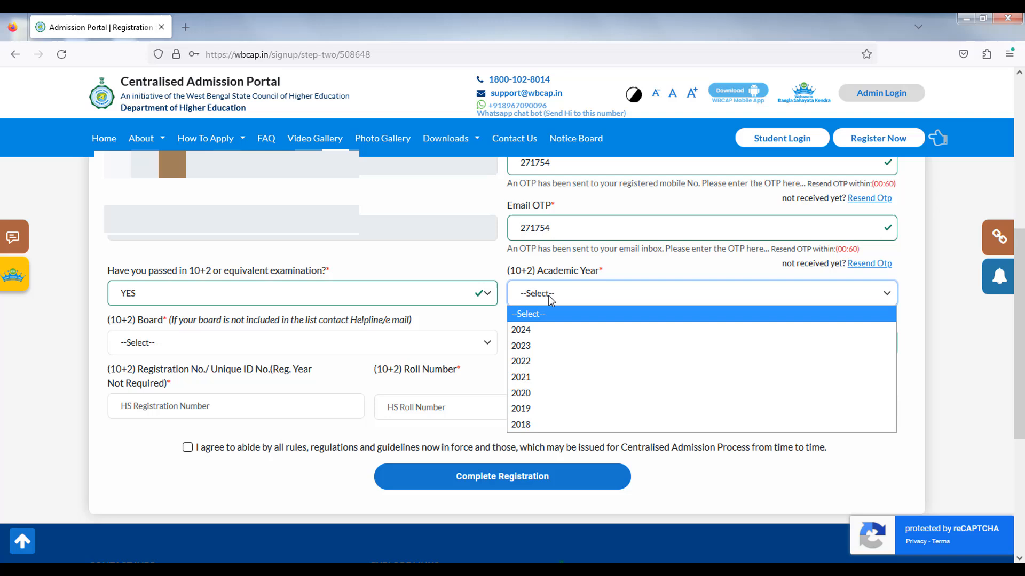
pyautogui.click(546, 335)
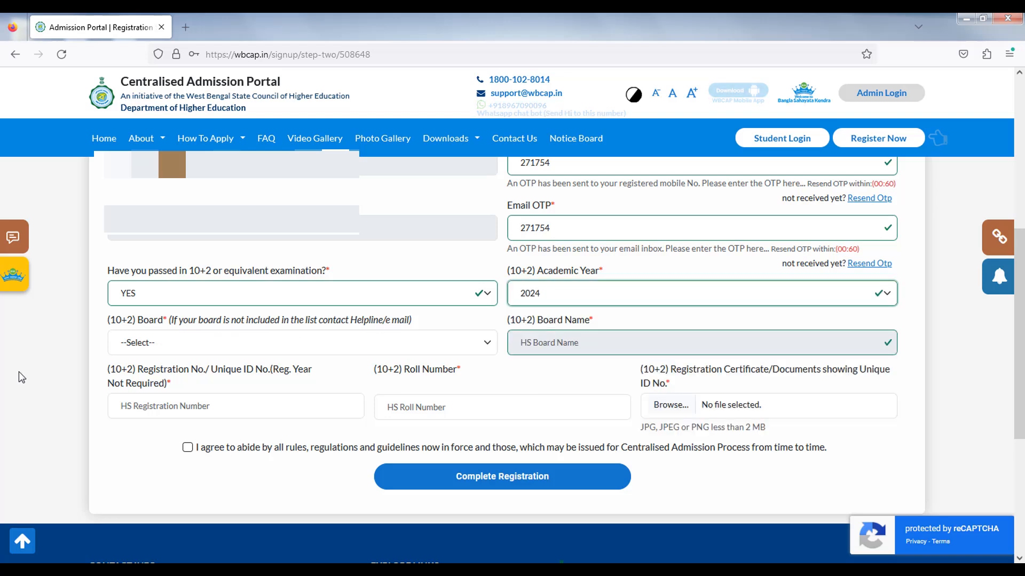
pyautogui.click(216, 348)
pyautogui.click(197, 339)
pyautogui.press('Down')
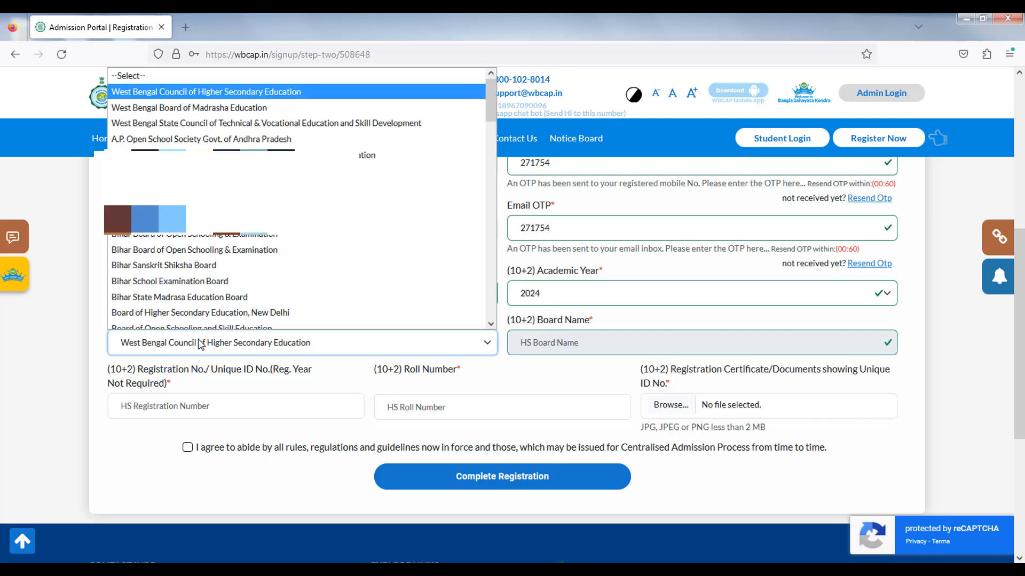
pyautogui.press('Return')
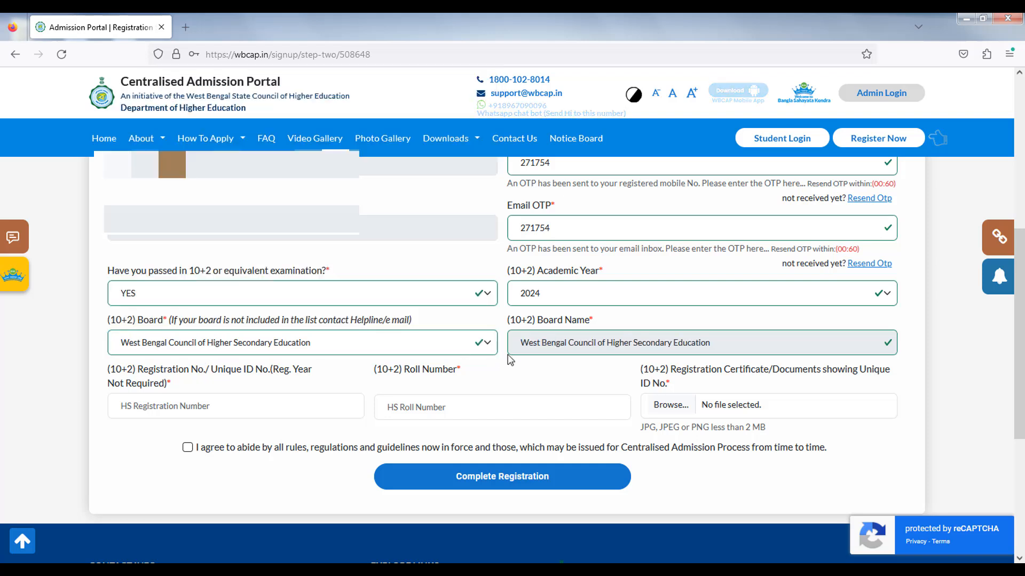
# Step: Fill in the 10+2 registration number and roll number, and attach the WhatsApp Image JPEG as the registration certificate
pyautogui.scroll(-1, 542, 363)
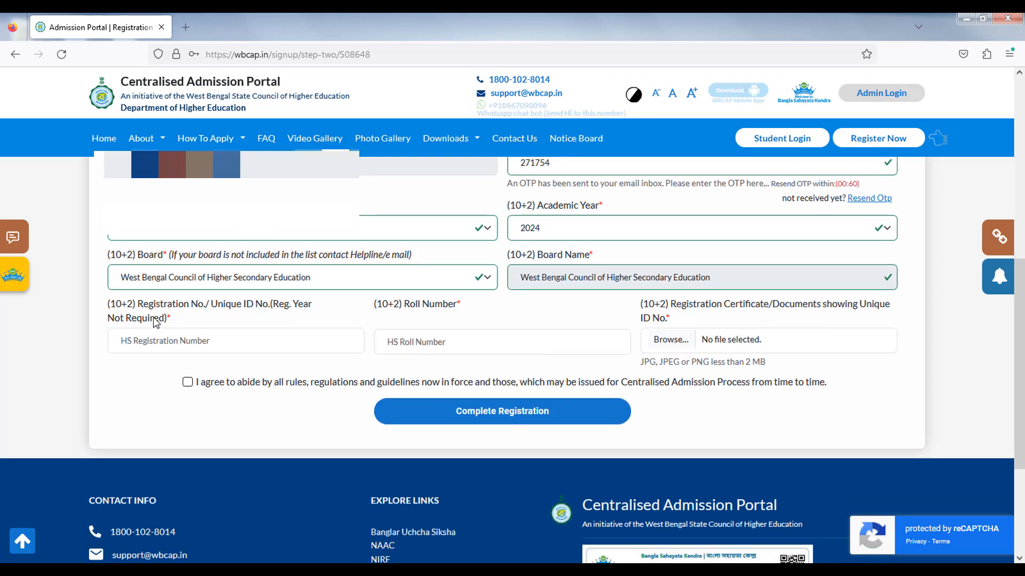
pyautogui.moveTo(109, 303); pyautogui.dragTo(153, 301)
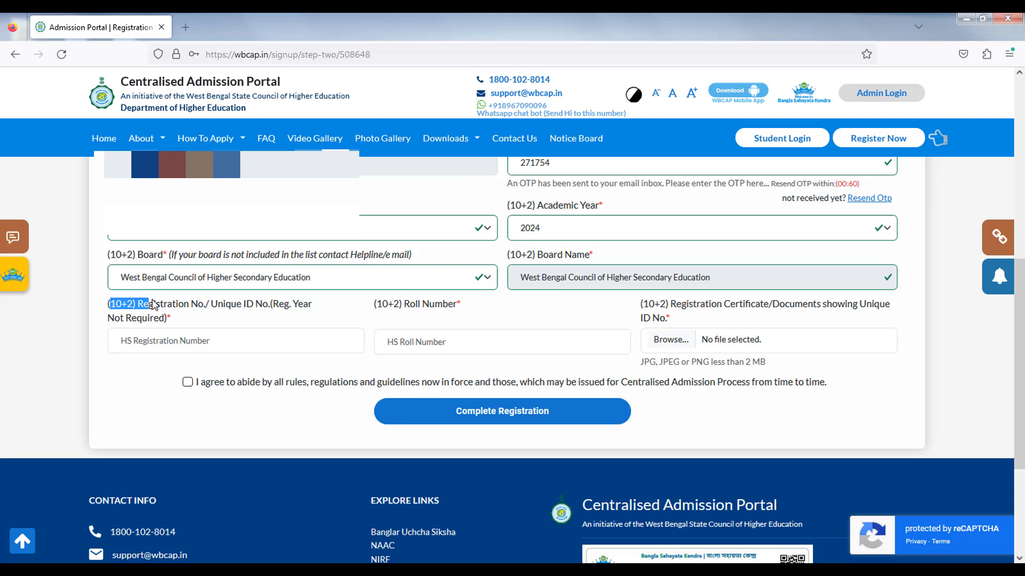
pyautogui.click(83, 339)
pyautogui.click(187, 349)
pyautogui.moveTo(395, 306); pyautogui.dragTo(479, 290)
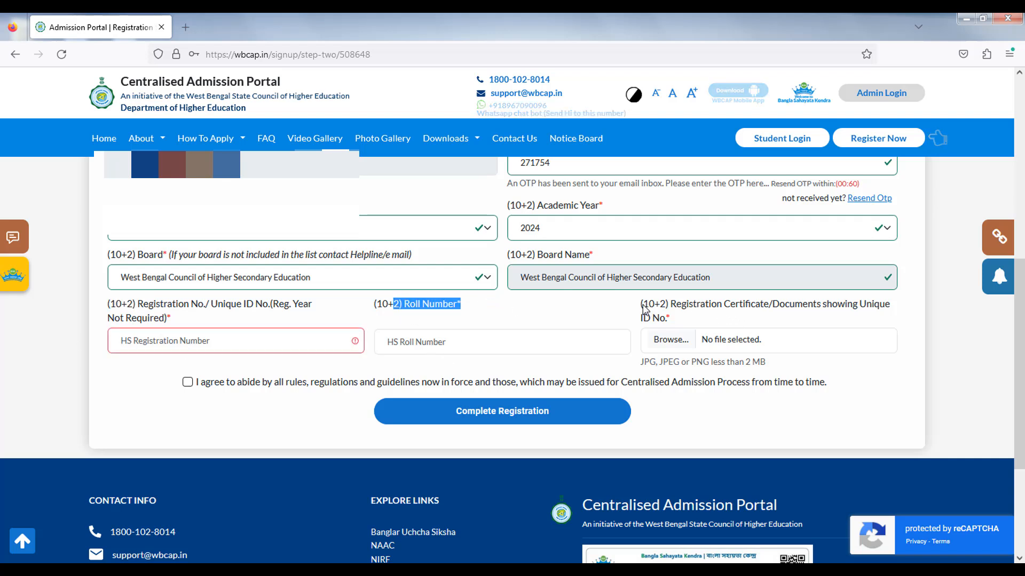
pyautogui.click(657, 310)
pyautogui.moveTo(643, 309); pyautogui.dragTo(770, 309)
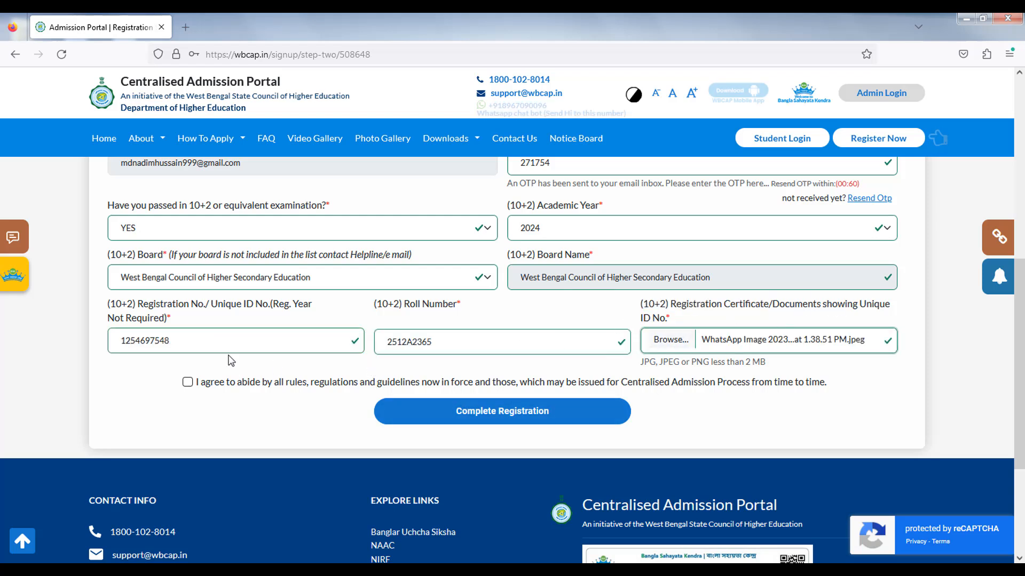
# Step: Agree to abide by the rules, regulations and guidelines, review the entered details and submit the registration
pyautogui.click(187, 382)
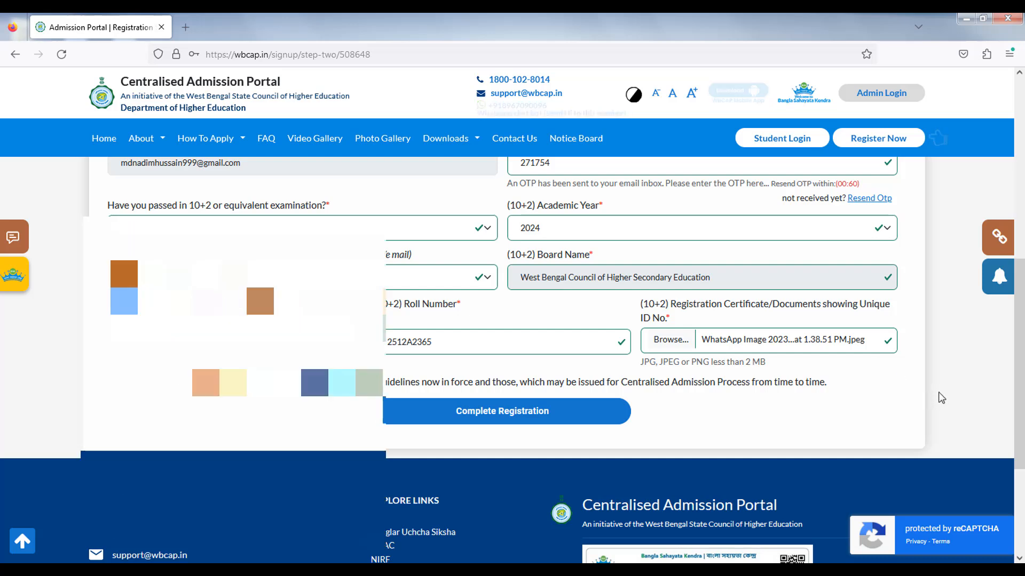
pyautogui.scroll(5, 940, 406)
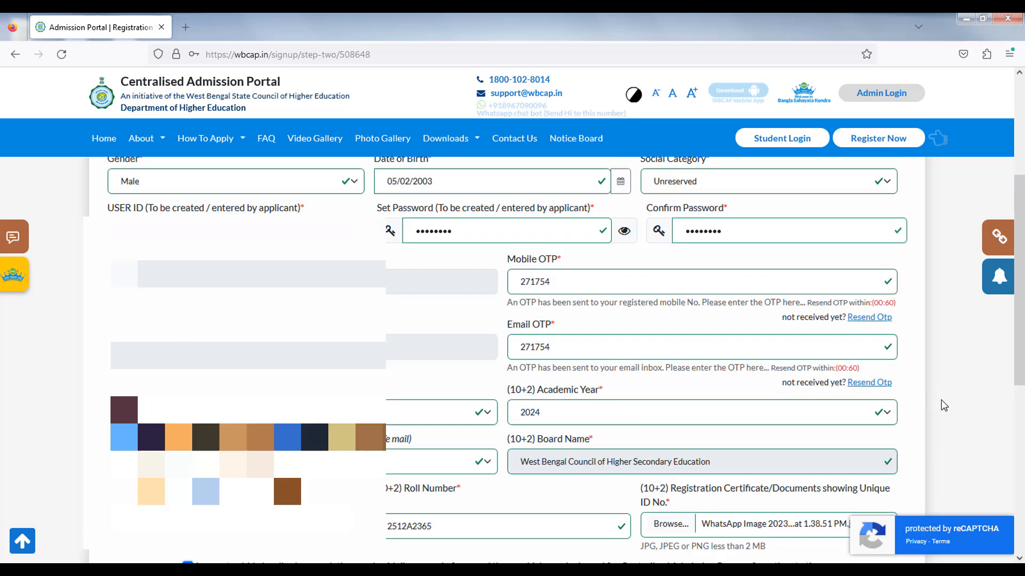
pyautogui.scroll(3, 941, 400)
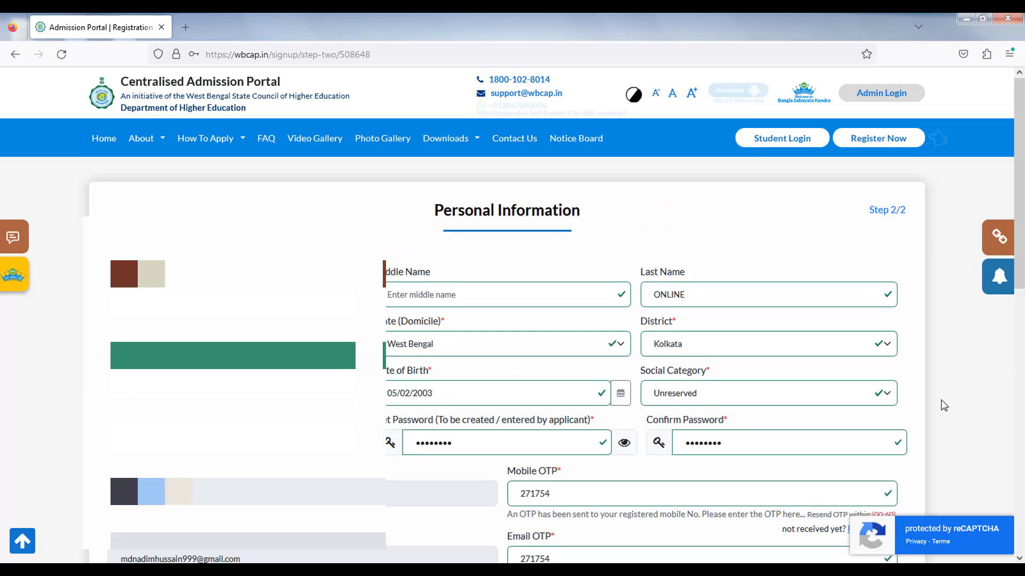
pyautogui.scroll(-5, 941, 401)
pyautogui.scroll(-2, 940, 400)
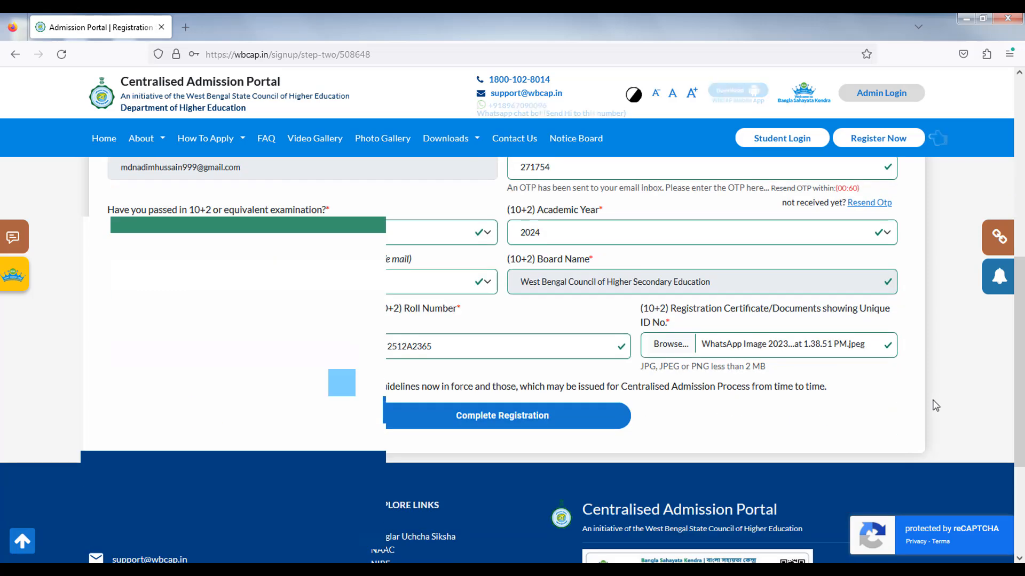
pyautogui.click(495, 418)
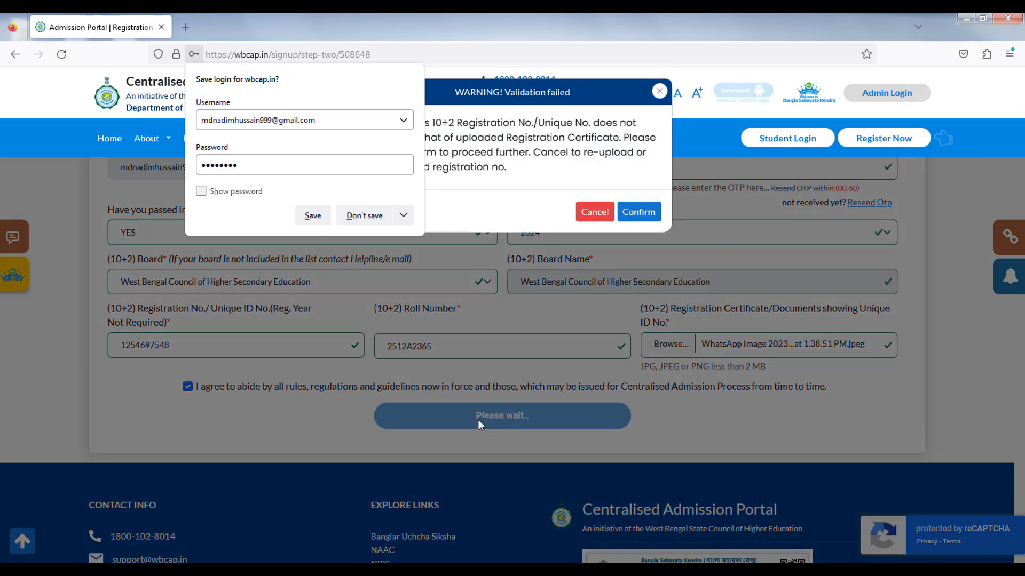
# Step: Decline saving the login in the browser and confirm the validation warning to proceed with the registration
pyautogui.click(364, 220)
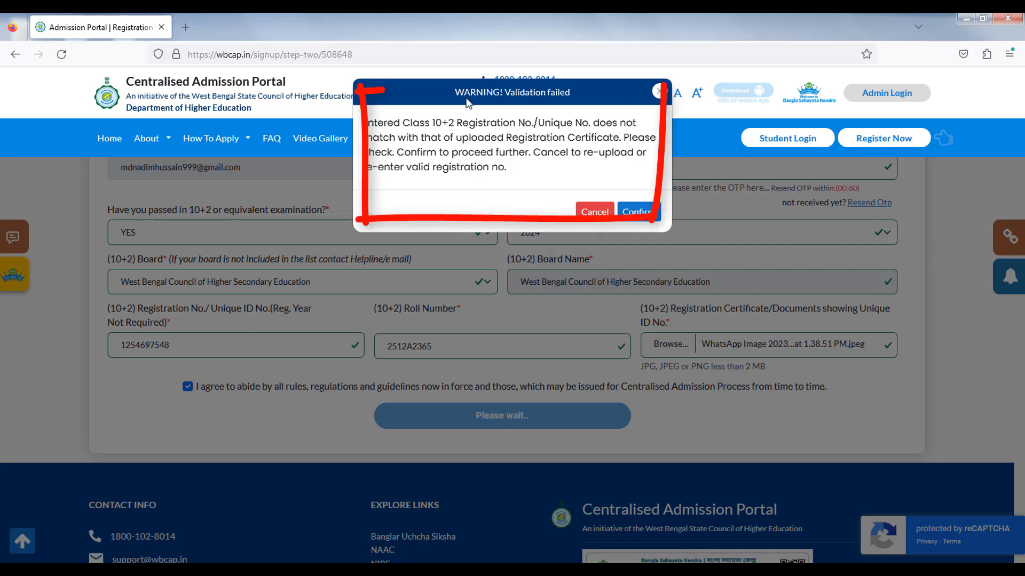
pyautogui.moveTo(425, 124); pyautogui.dragTo(534, 123)
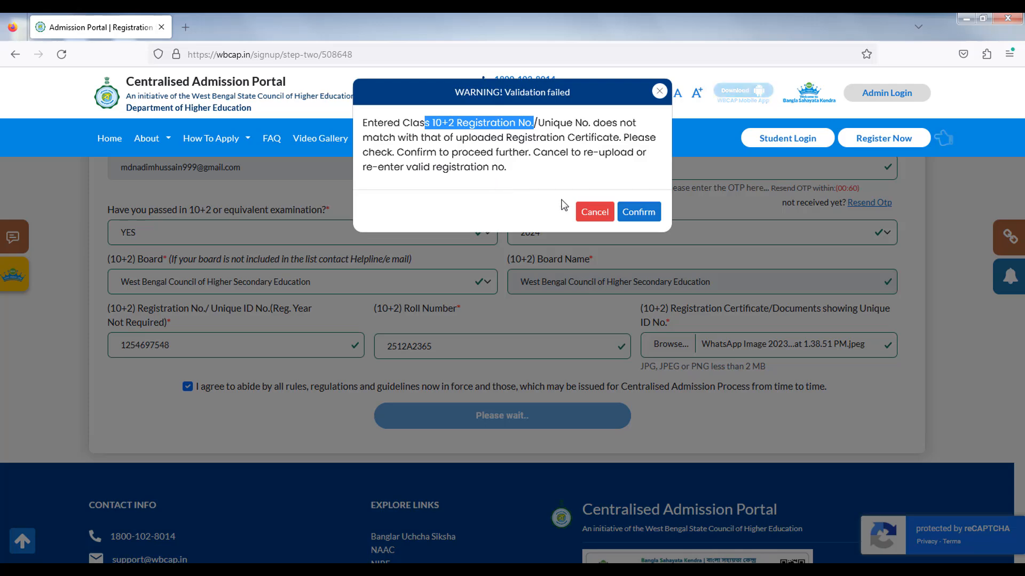
pyautogui.click(625, 212)
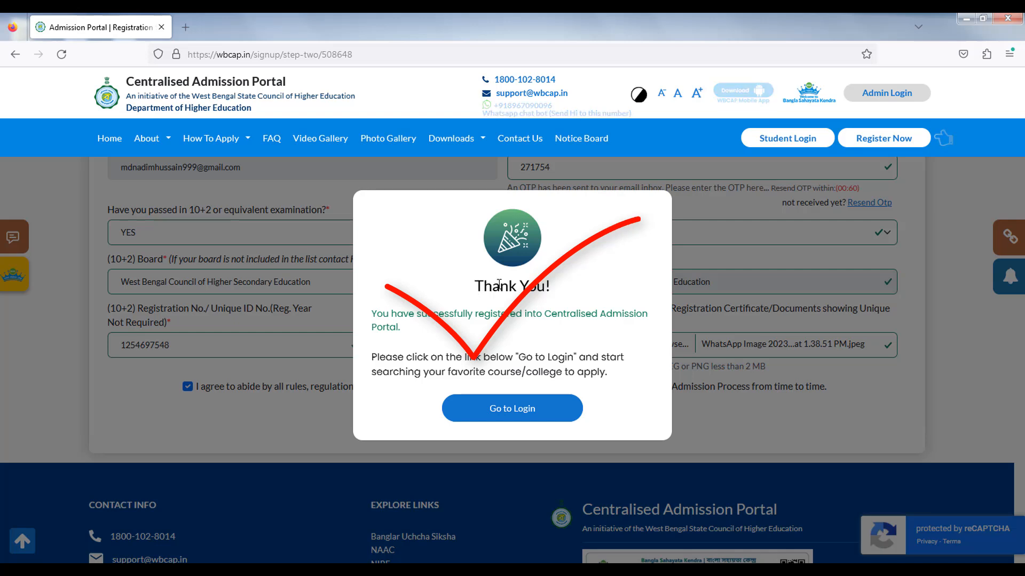
# Step: Read the thank-you message and continue to the student login page
pyautogui.moveTo(545, 286); pyautogui.dragTo(473, 315)
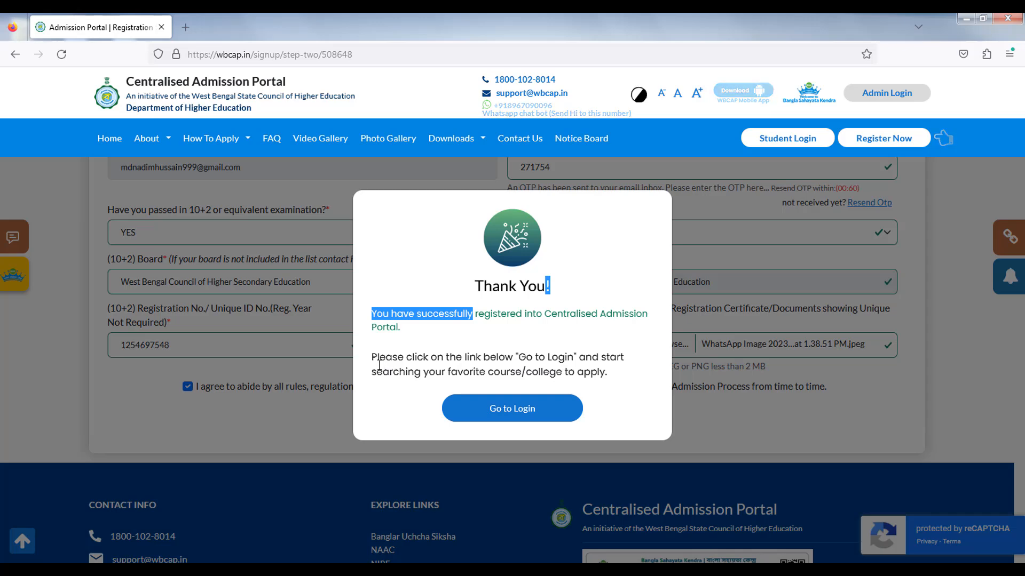
pyautogui.moveTo(377, 357); pyautogui.dragTo(441, 354)
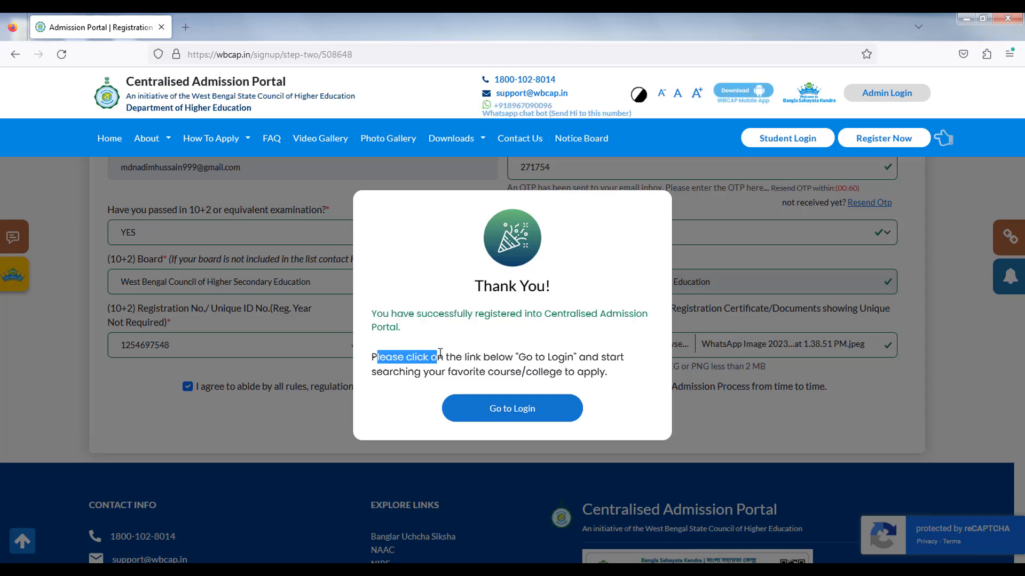
pyautogui.click(493, 410)
pyautogui.click(569, 369)
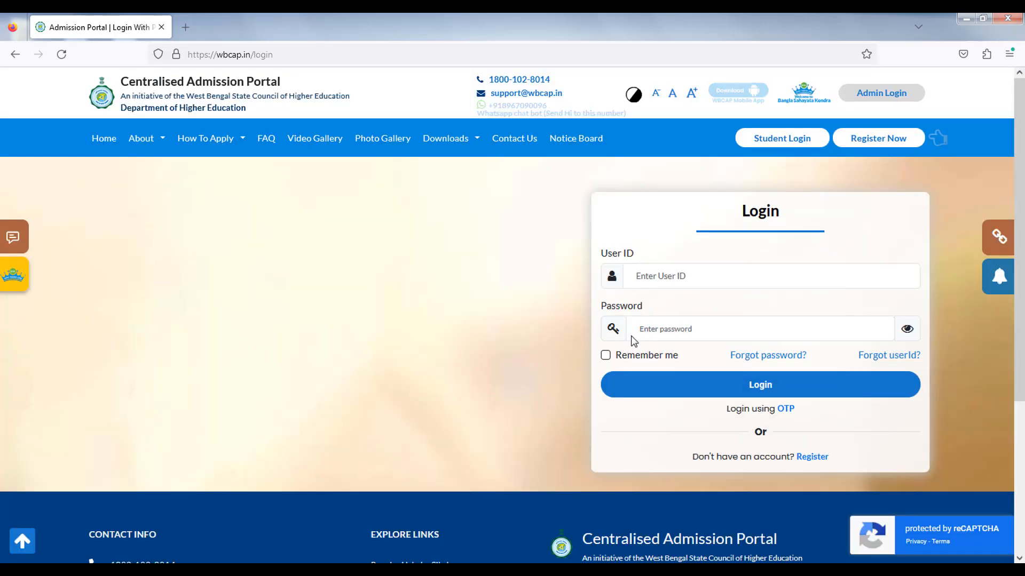
# Step: Log in to the student account with the applicant's user ID and account password
pyautogui.click(662, 285)
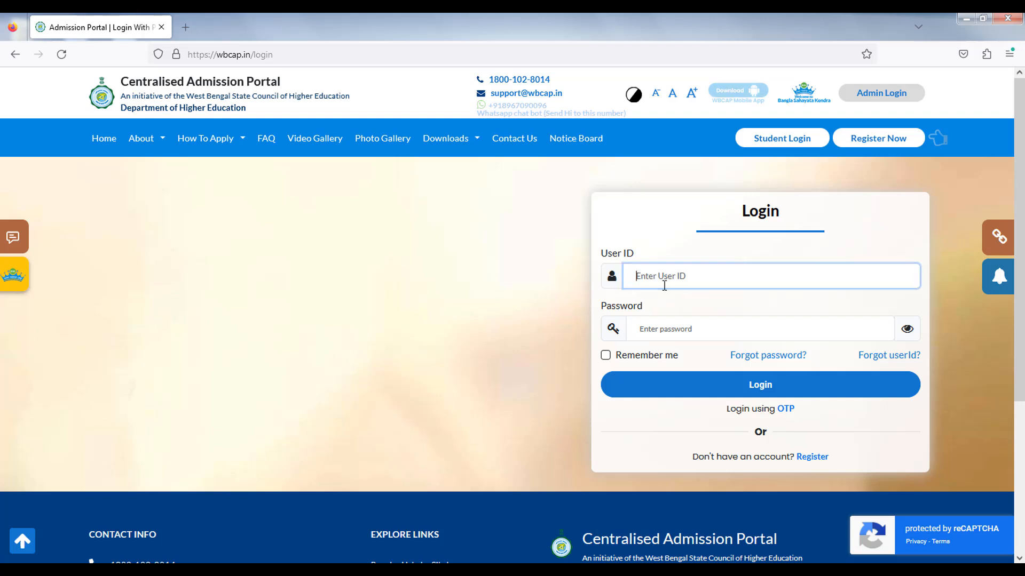
pyautogui.write('mdn')
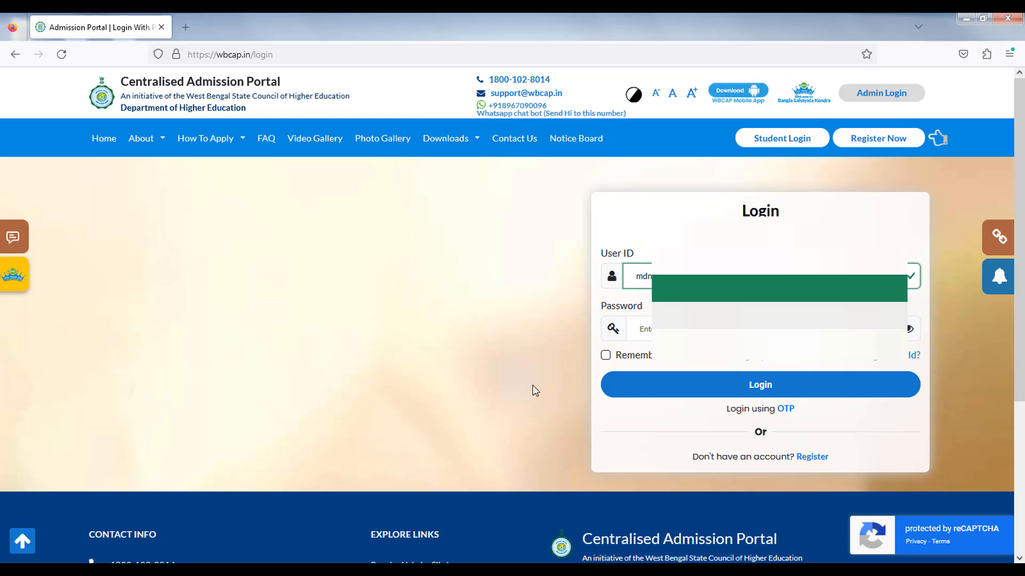
pyautogui.click(645, 330)
pyautogui.write('•••')
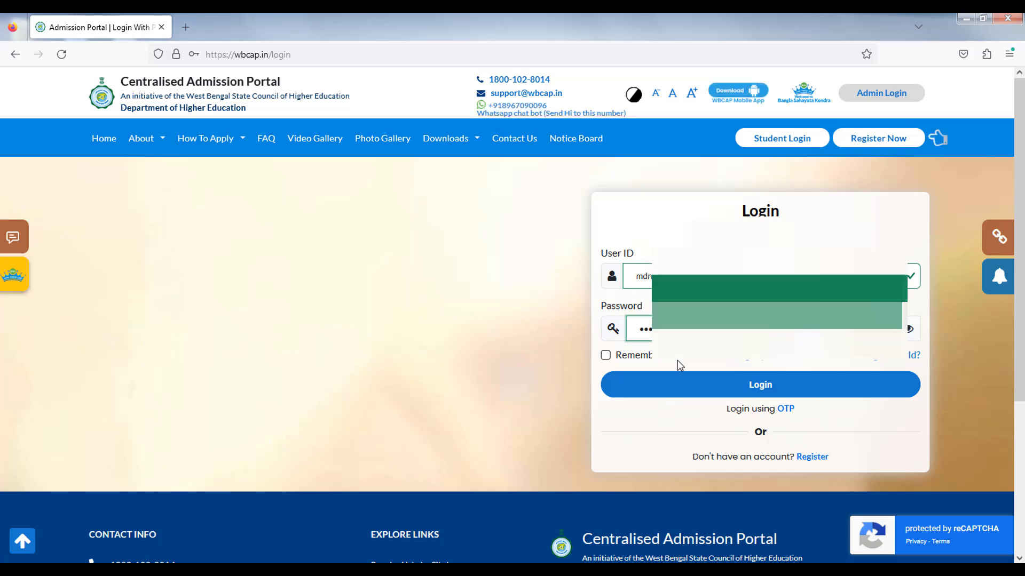
pyautogui.click(698, 395)
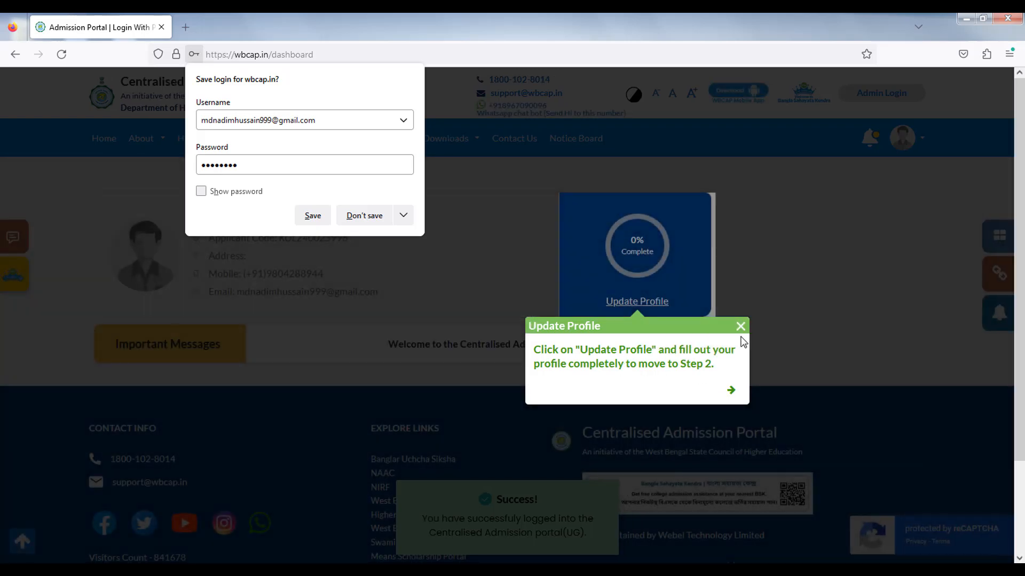
# Step: Dismiss the dashboard tip, open the profile update form and dismiss its Personal Information tip
pyautogui.click(741, 327)
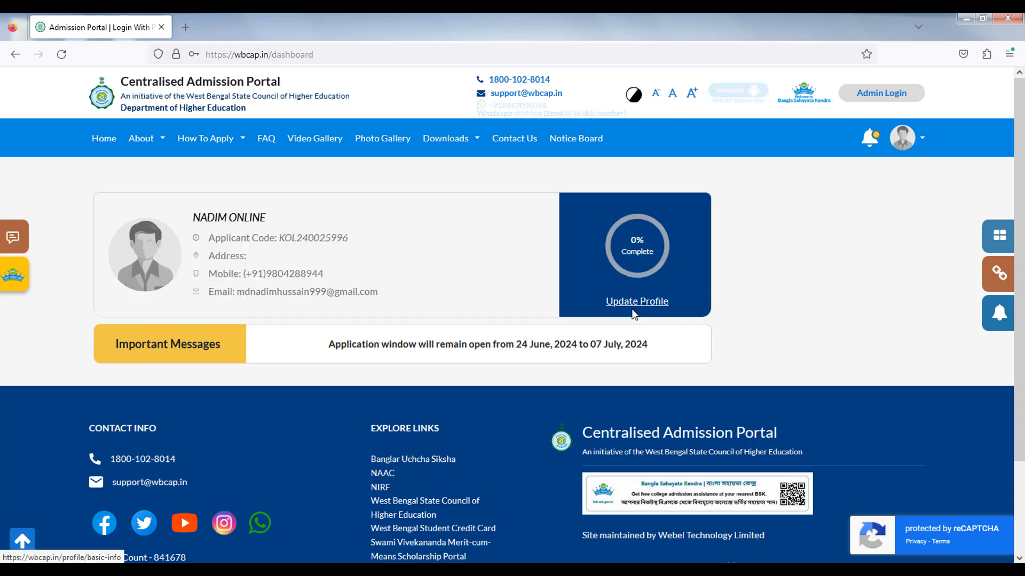
pyautogui.click(662, 302)
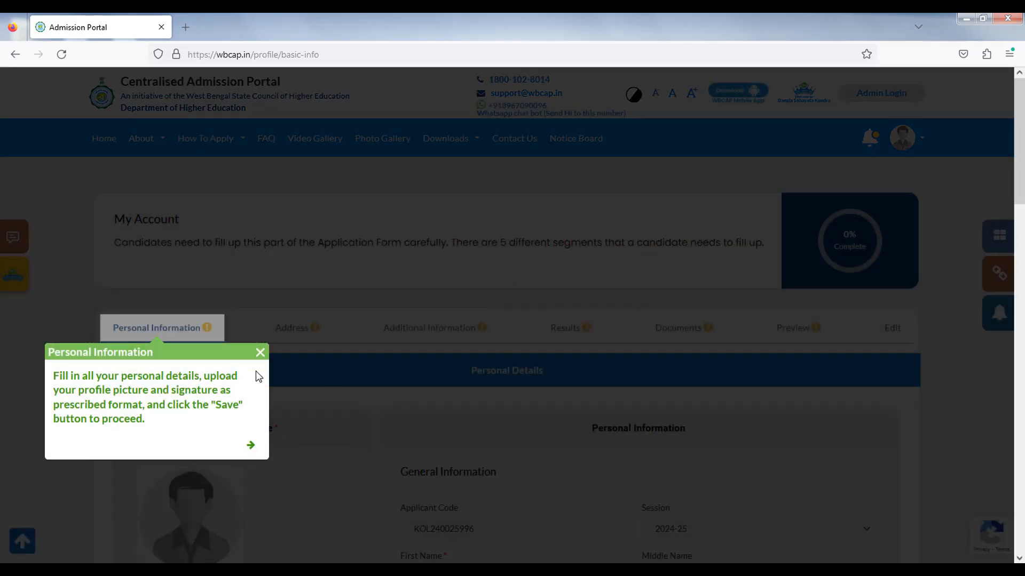
pyautogui.click(260, 352)
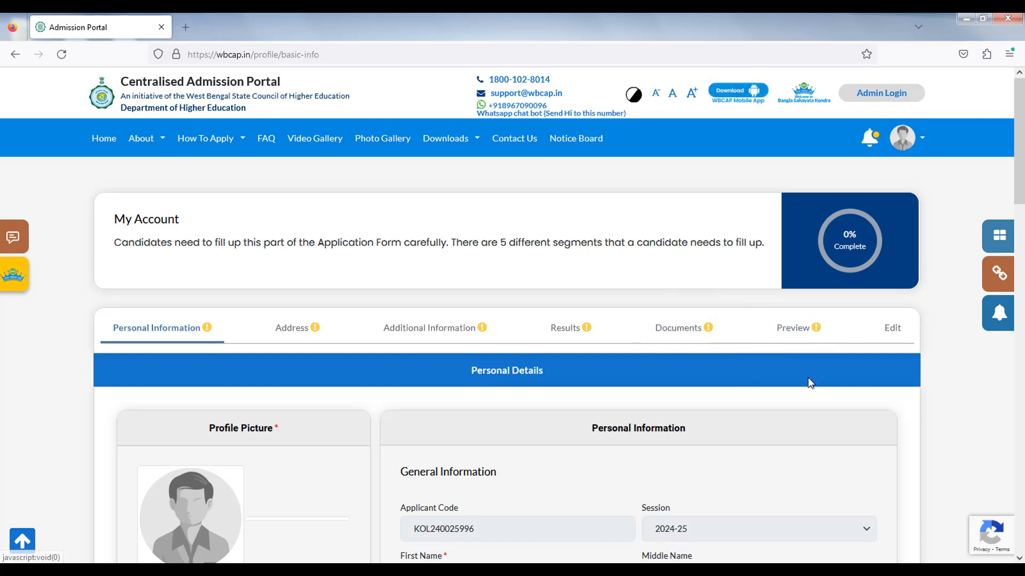
# Step: Check the profile picture's format and size limit, and upload the applicant's photo as the profile image
pyautogui.scroll(-3, 813, 388)
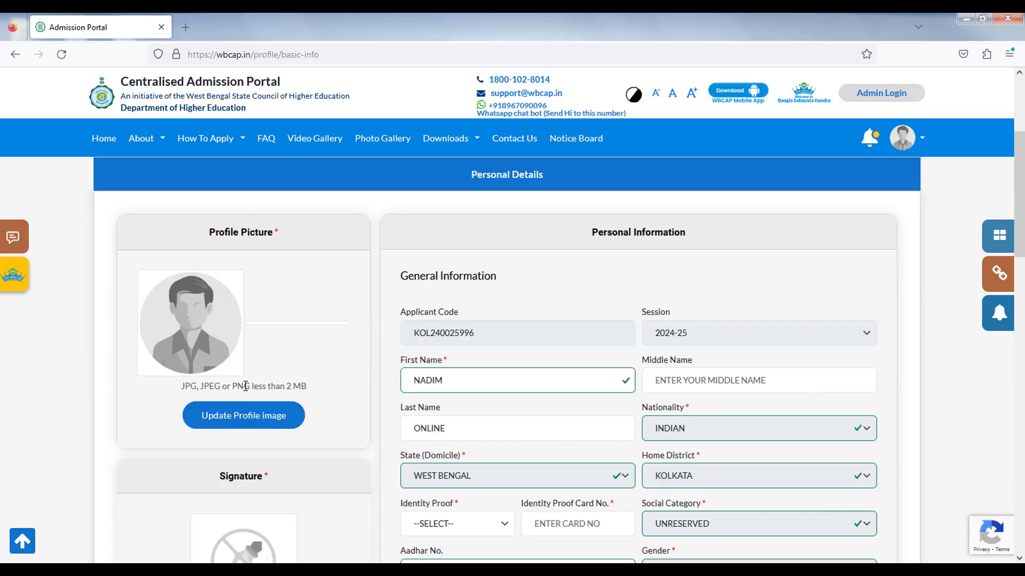
pyautogui.moveTo(243, 386); pyautogui.dragTo(307, 385)
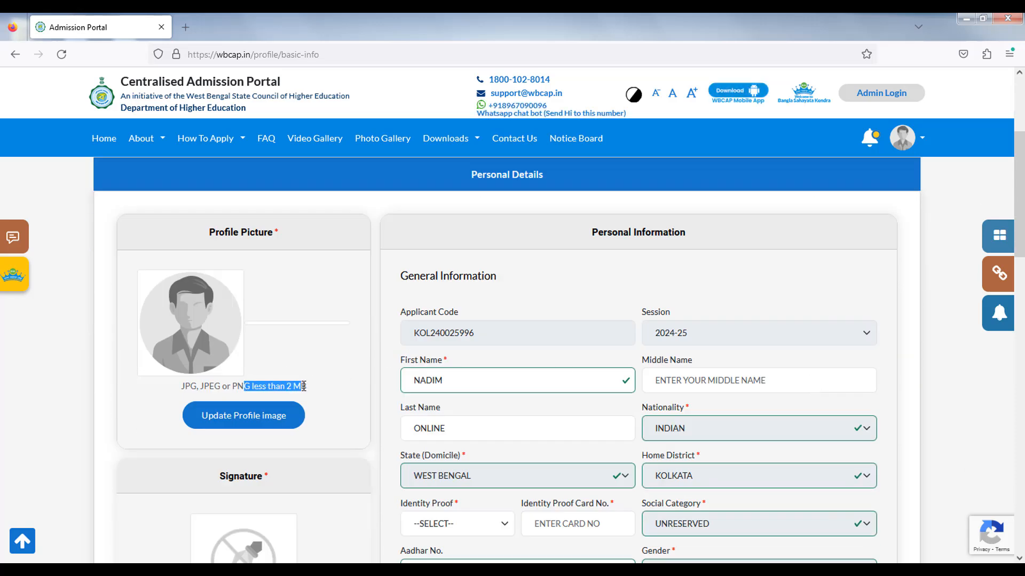
pyautogui.click(247, 416)
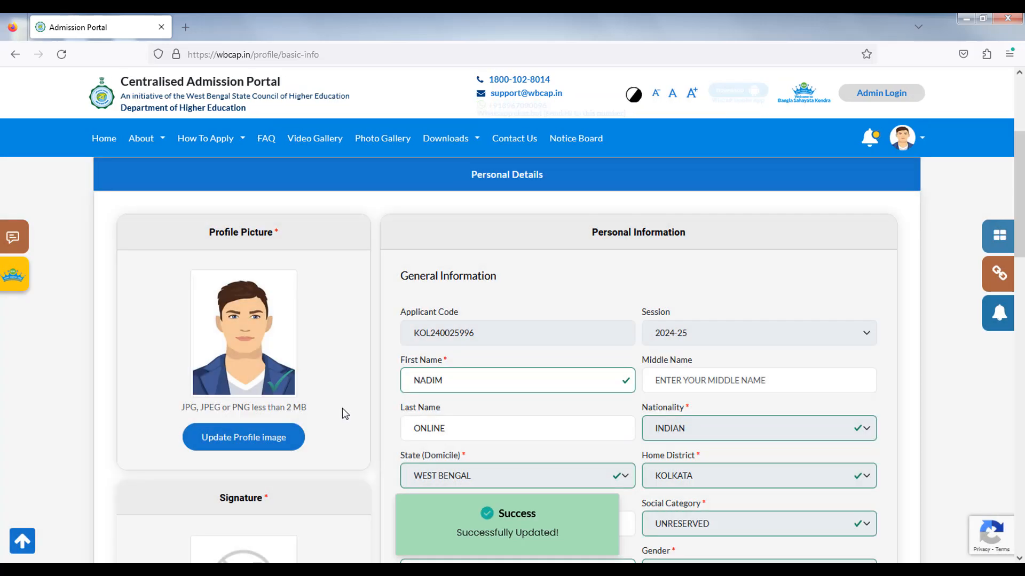
# Step: Check the signature's format and size limit, and upload and save the applicant's signature image
pyautogui.scroll(-5, 341, 411)
pyautogui.moveTo(204, 390); pyautogui.dragTo(310, 396)
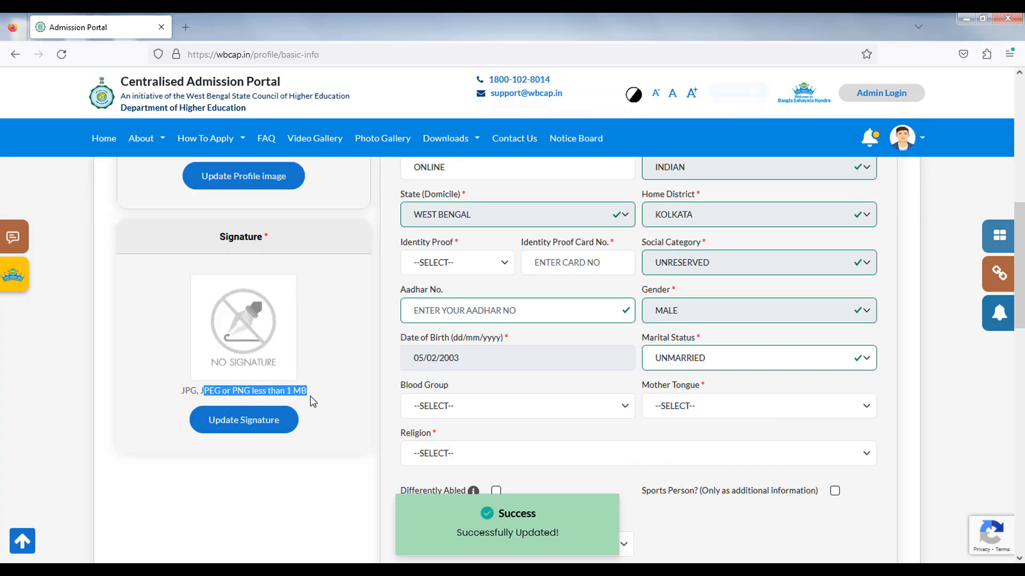
pyautogui.click(233, 425)
pyautogui.click(397, 372)
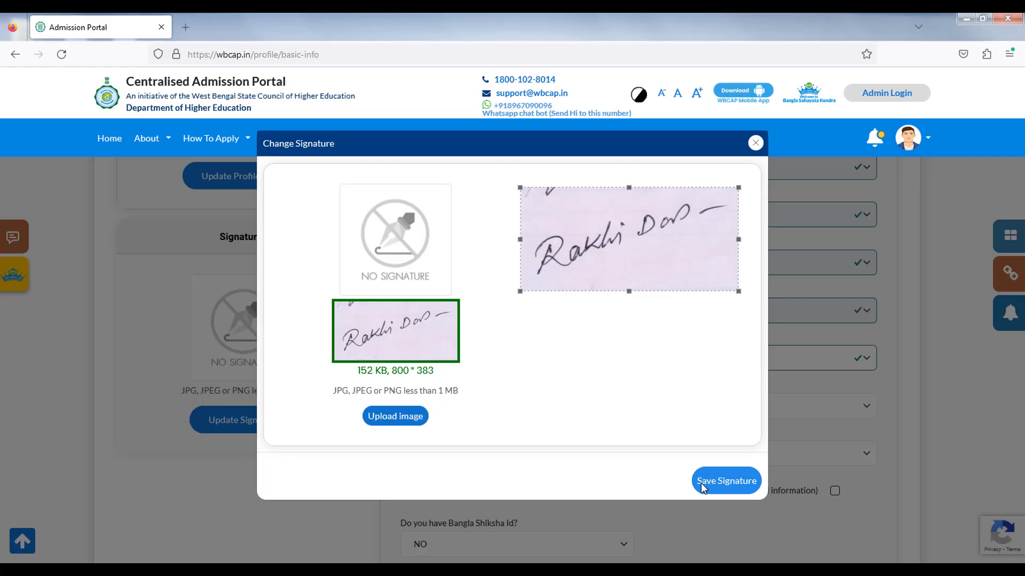
pyautogui.click(704, 487)
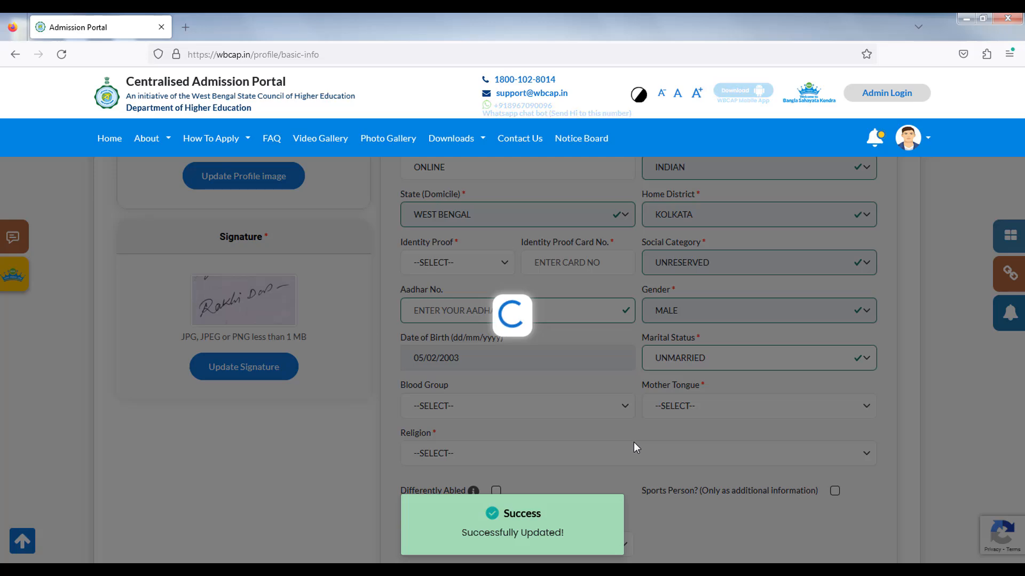
# Step: Set the identity proof to AADHAAR CARD and enter the applicant's identity proof card number
pyautogui.scroll(4, 636, 436)
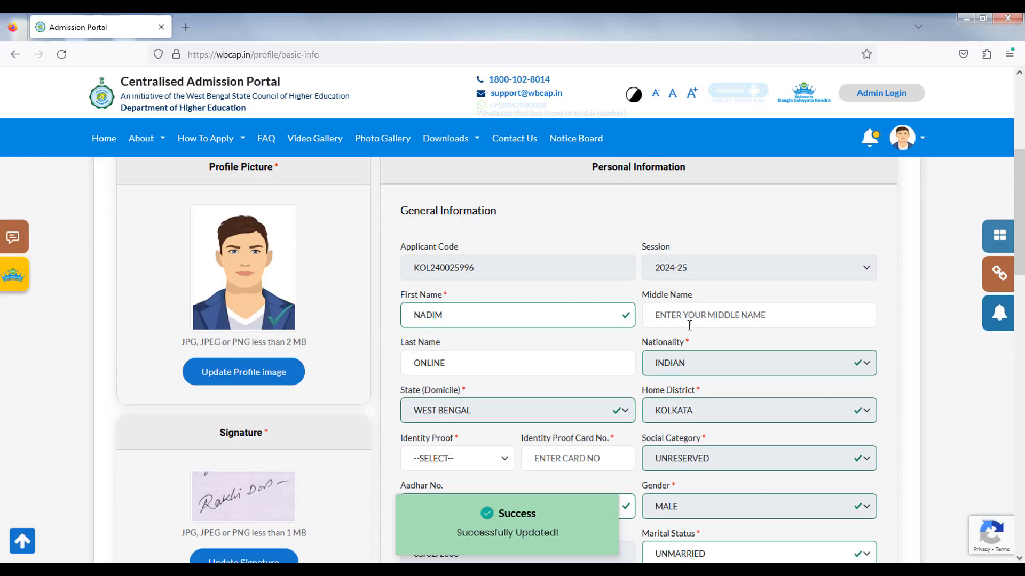
pyautogui.scroll(-1, 593, 348)
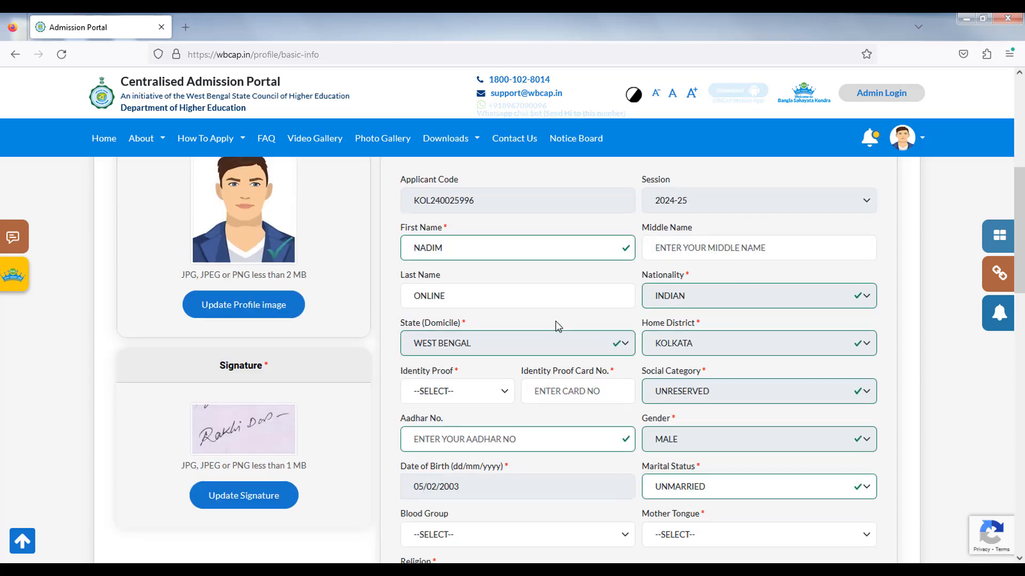
pyautogui.scroll(-2, 534, 321)
pyautogui.moveTo(402, 242); pyautogui.dragTo(464, 267)
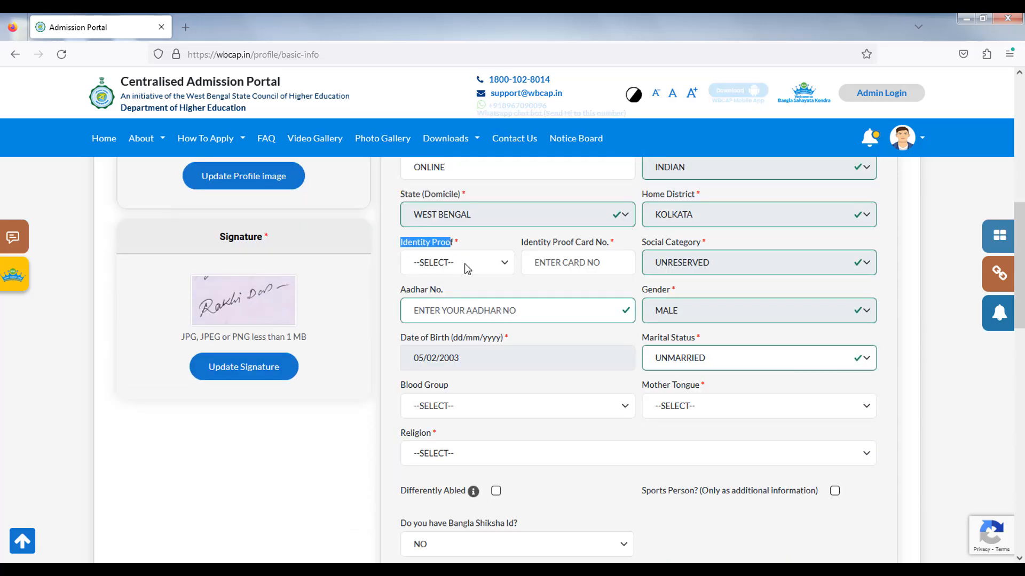
pyautogui.click(463, 261)
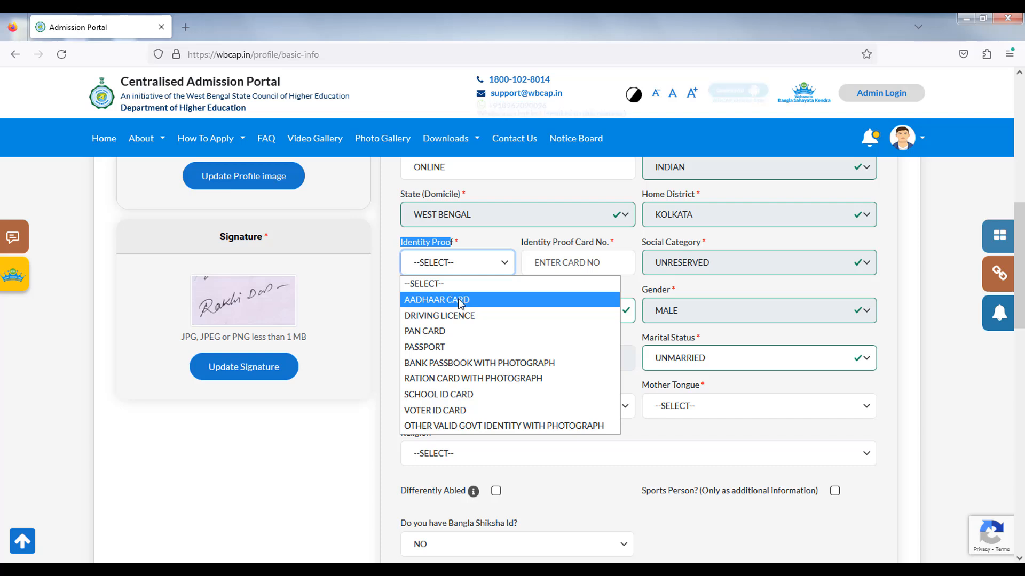
pyautogui.click(460, 300)
pyautogui.click(553, 263)
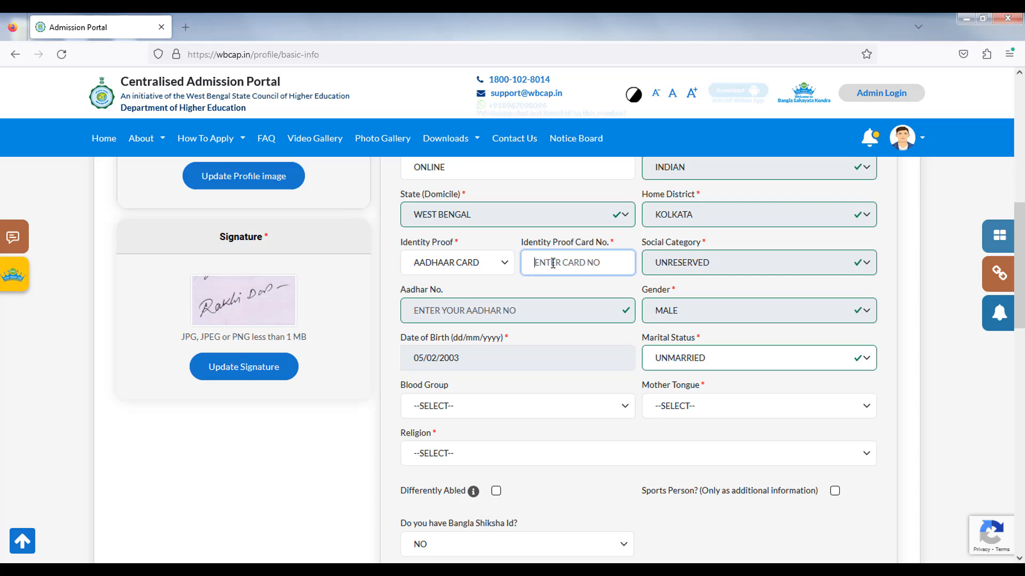
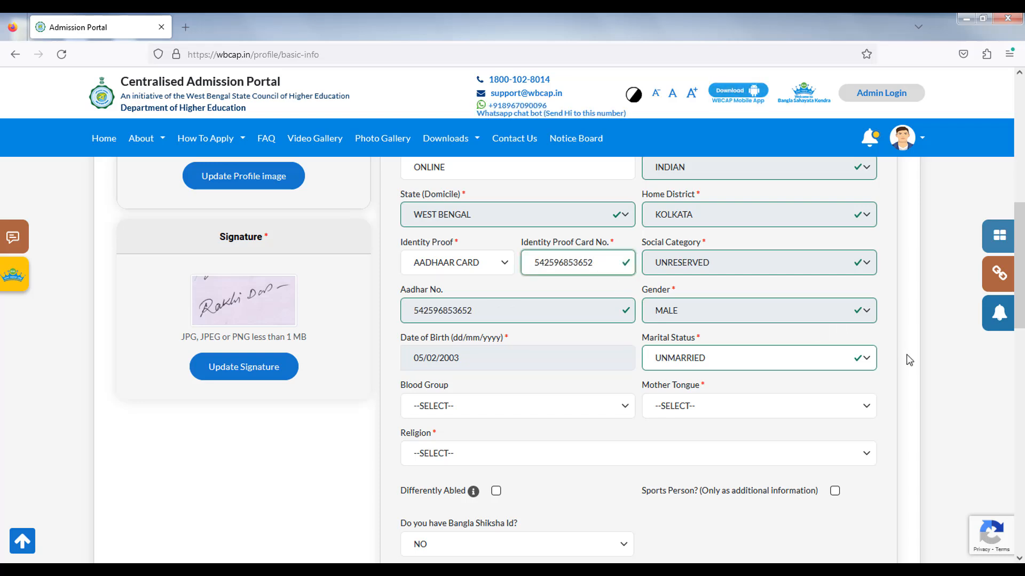
pyautogui.click(932, 383)
# Step: Set the blood group to A+, the mother tongue to BENGALI (BANGLA) and the religion to HINDUISM
pyautogui.scroll(-4, 618, 343)
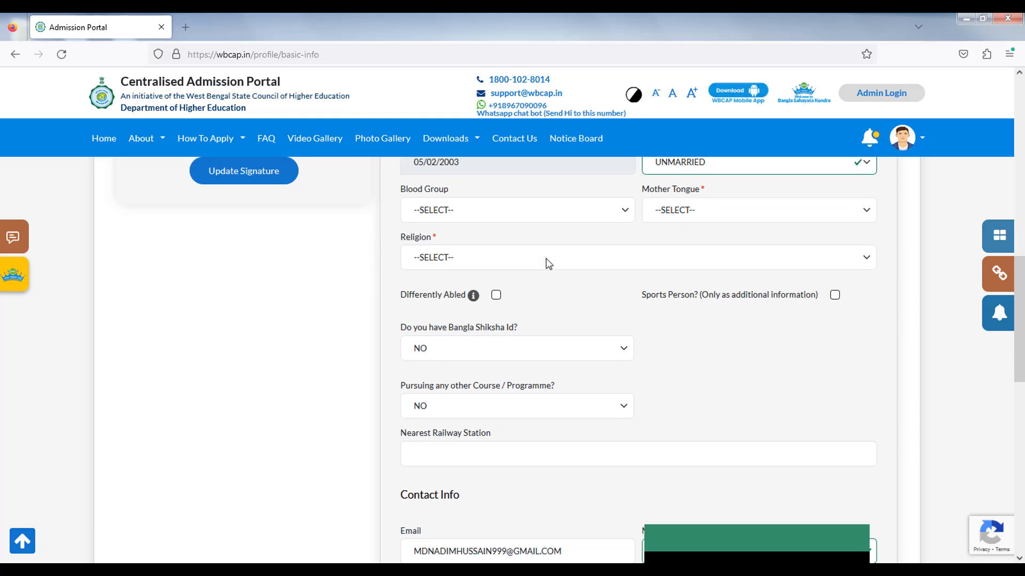
pyautogui.click(445, 212)
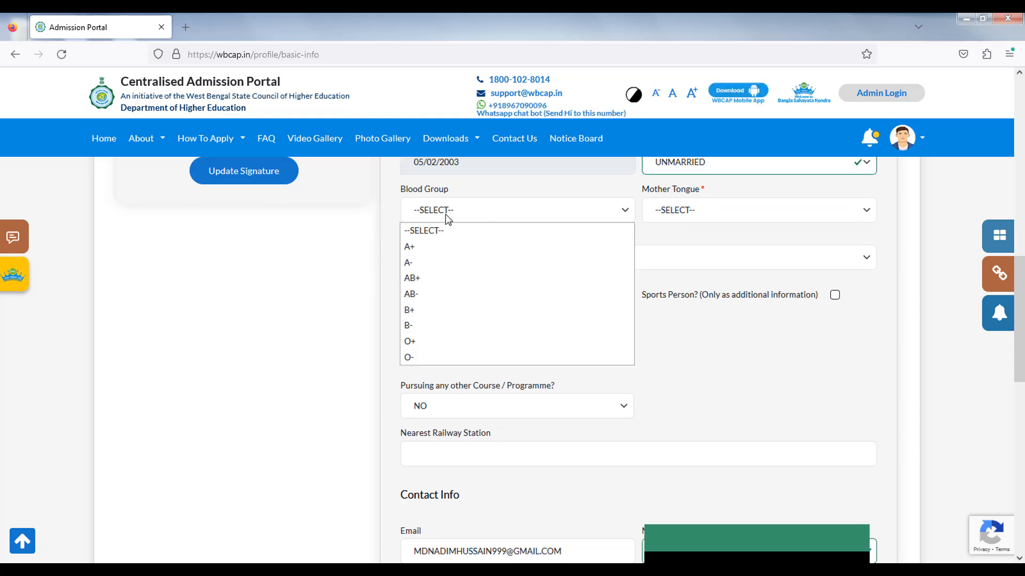
pyautogui.click(428, 244)
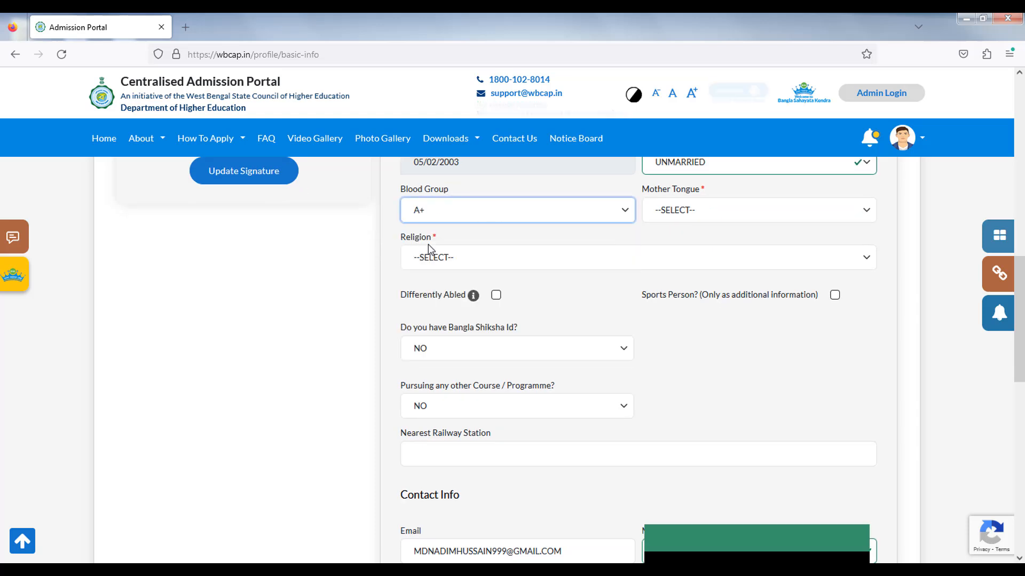
pyautogui.click(709, 211)
pyautogui.click(693, 261)
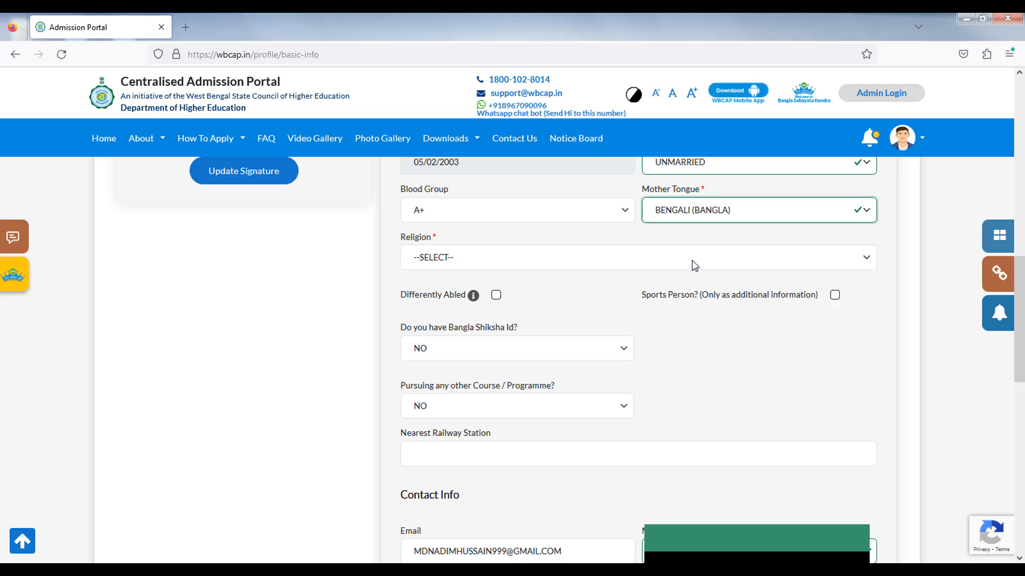
pyautogui.click(454, 263)
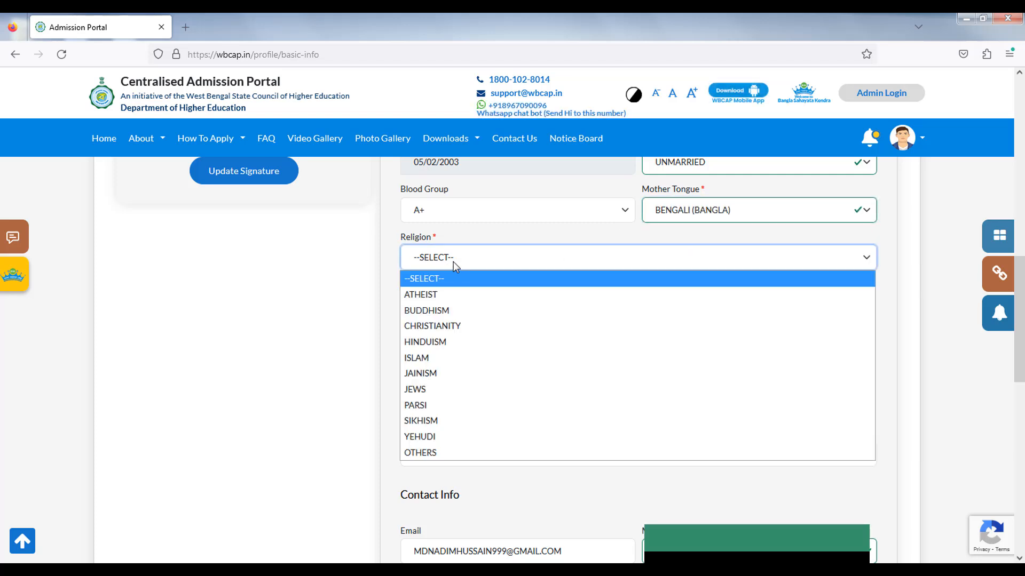
pyautogui.click(439, 343)
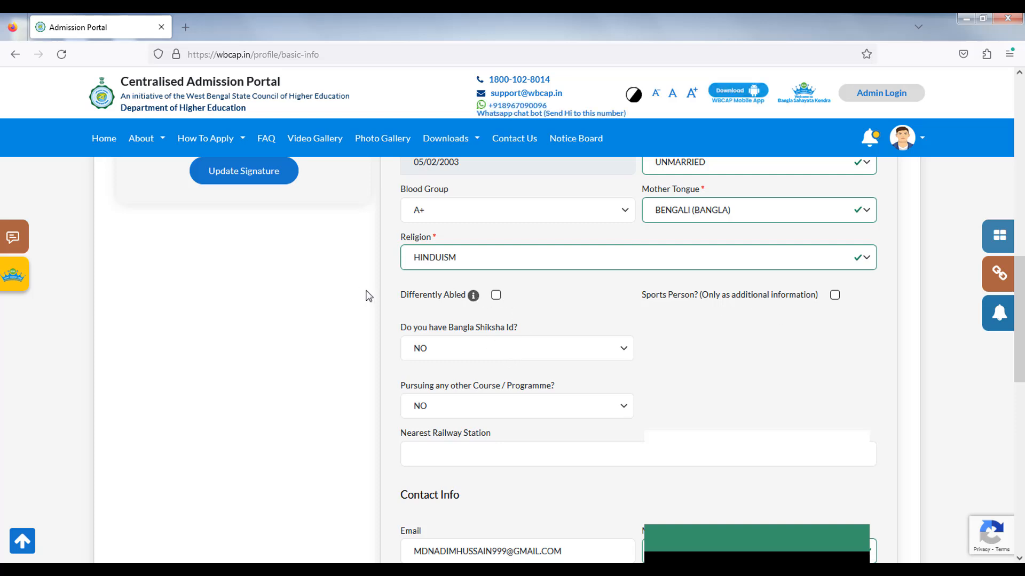
# Step: Enter SEALDAH as the nearest railway station
pyautogui.scroll(-3, 368, 297)
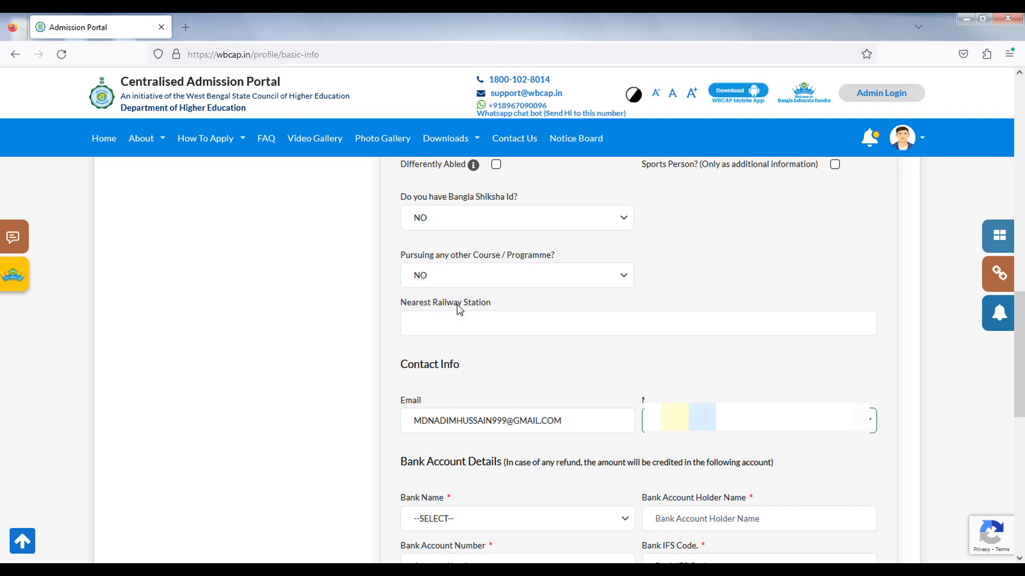
pyautogui.click(445, 321)
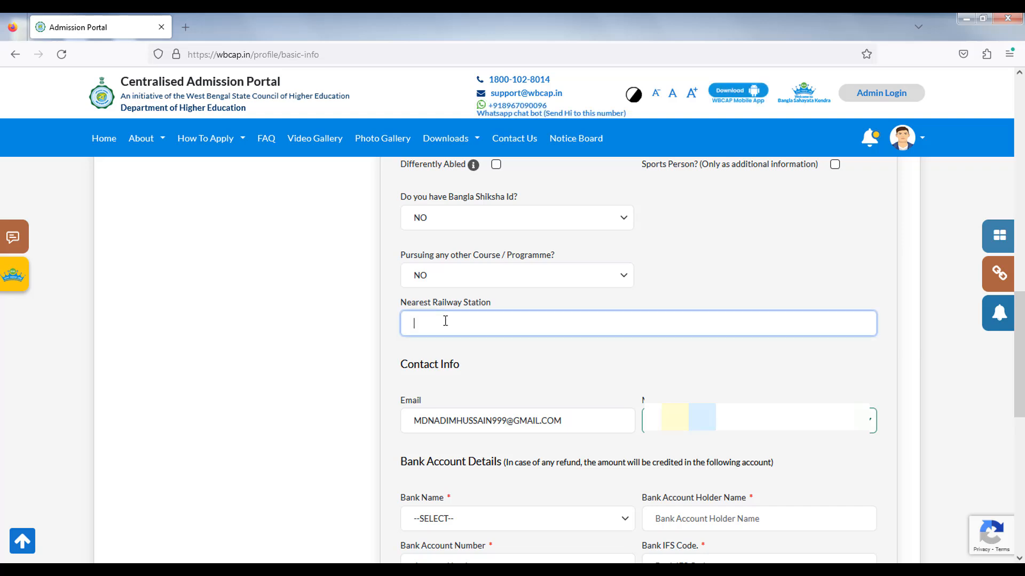
pyautogui.write('SEALDAH')
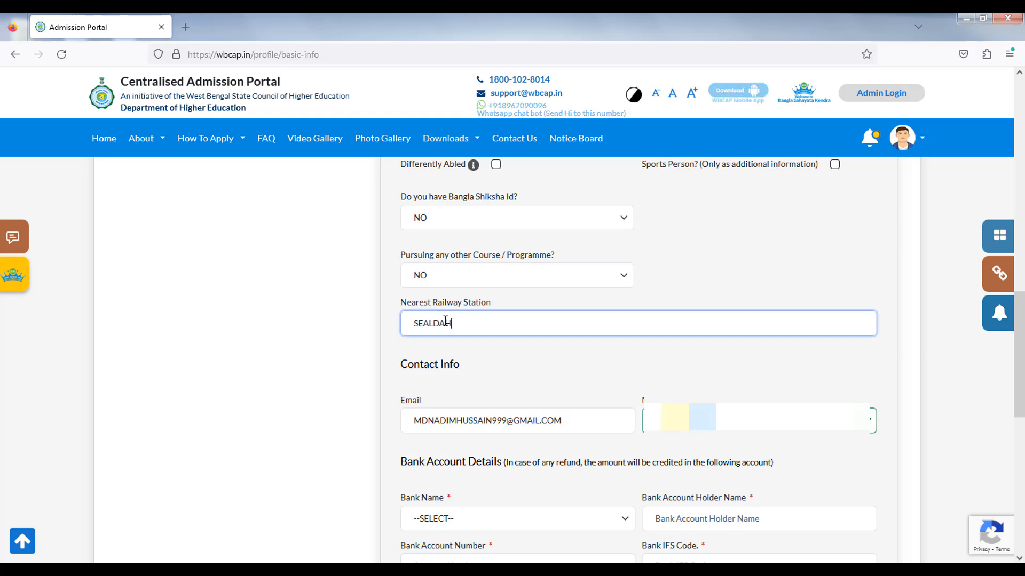
pyautogui.click(216, 401)
# Step: In the bank account details, choose STATE BANK OF INDIA as the bank and enter the account holder's name
pyautogui.scroll(-3, 243, 389)
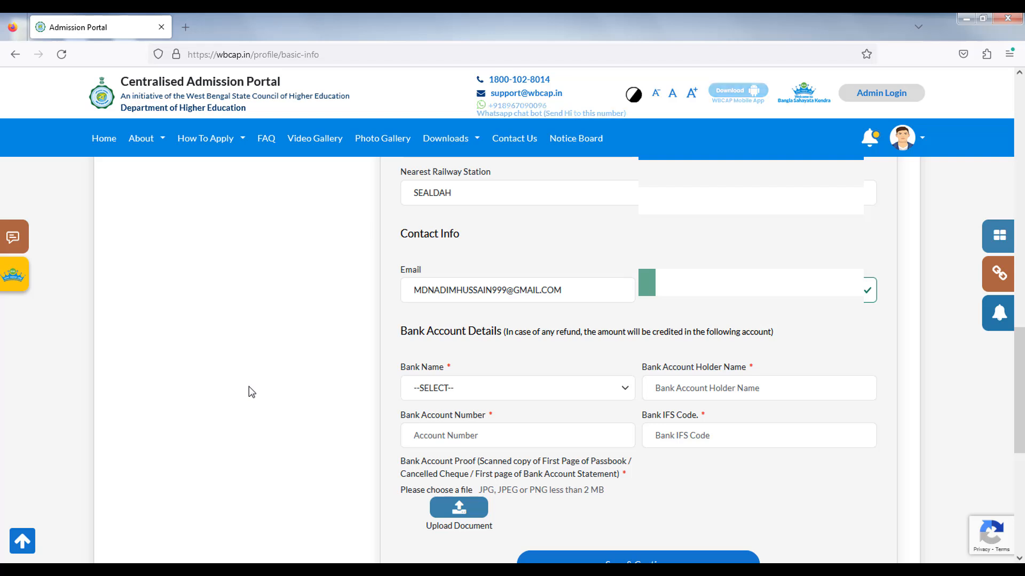
pyautogui.scroll(-1, 249, 386)
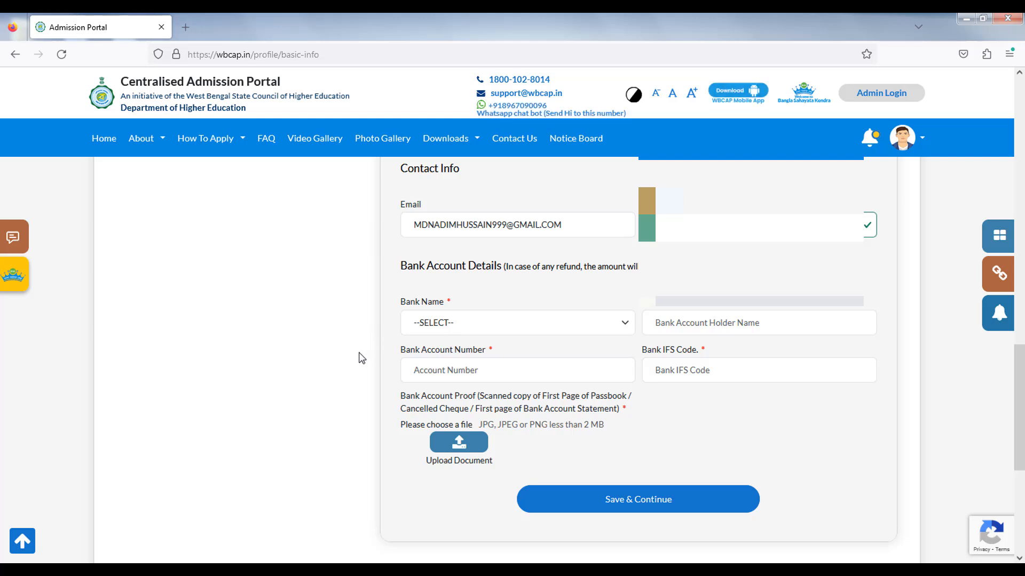
pyautogui.click(448, 324)
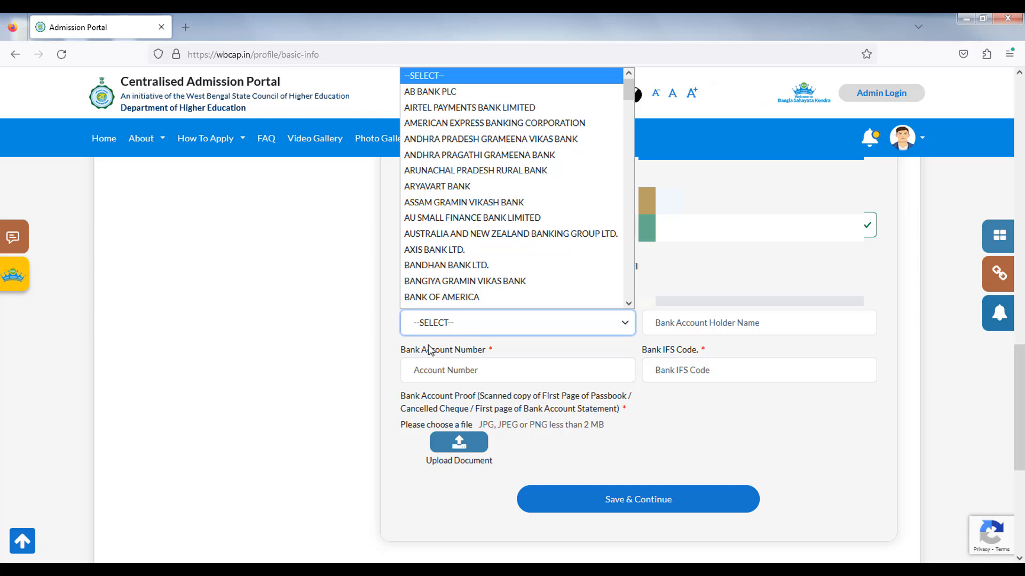
pyautogui.write('state')
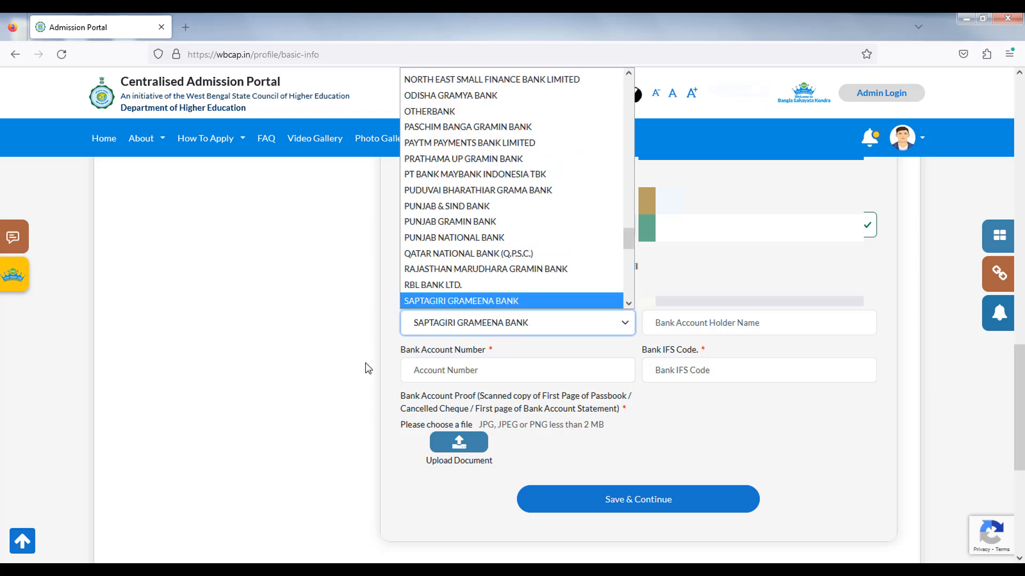
pyautogui.press('Tab')
pyautogui.click(722, 329)
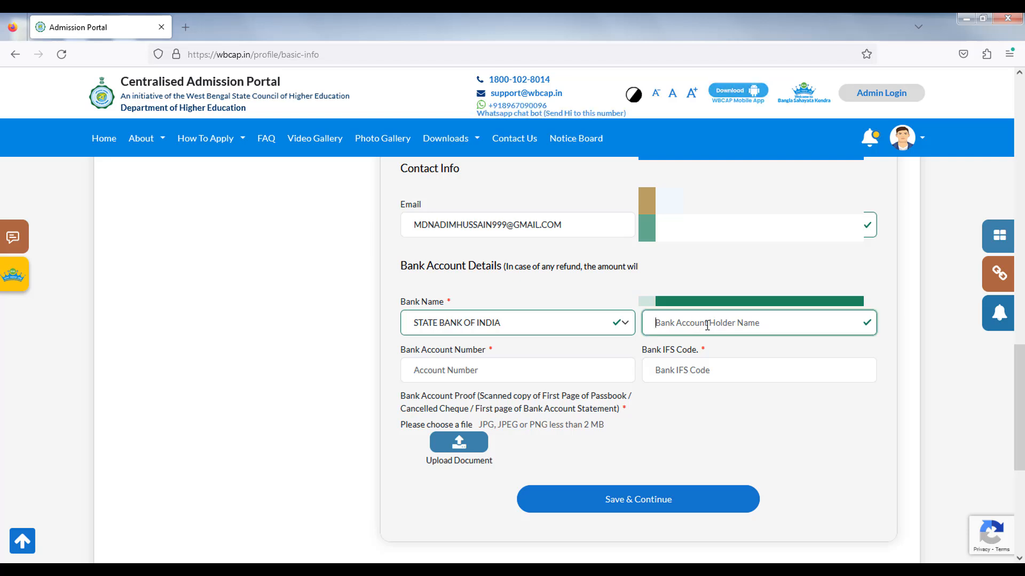
pyautogui.write('N')
pyautogui.press('BackSpace')
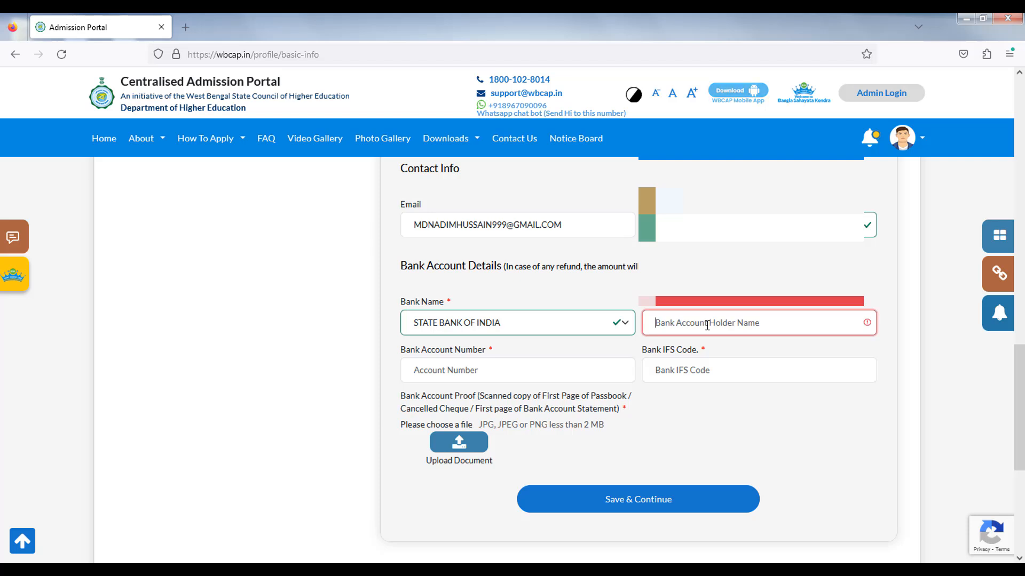
pyautogui.write('NADIM')
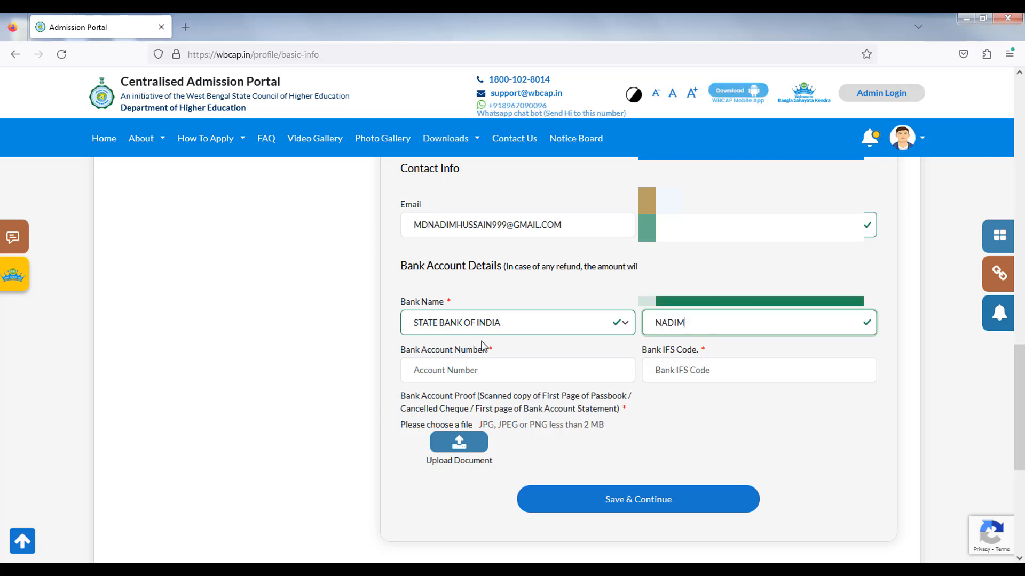
# Step: Enter the applicant's bank account number and the bank IFS code SBIN0003084
pyautogui.click(469, 372)
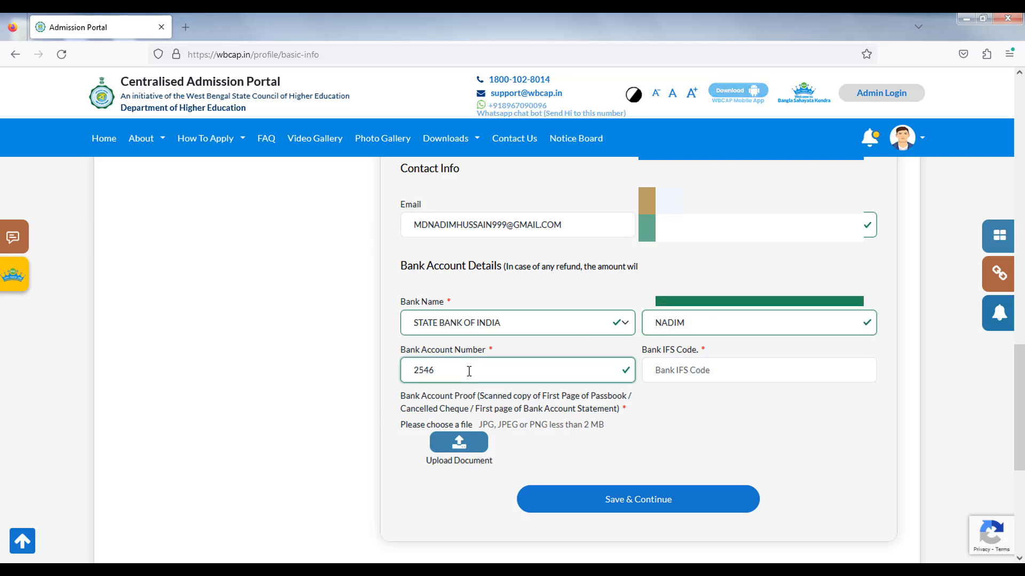
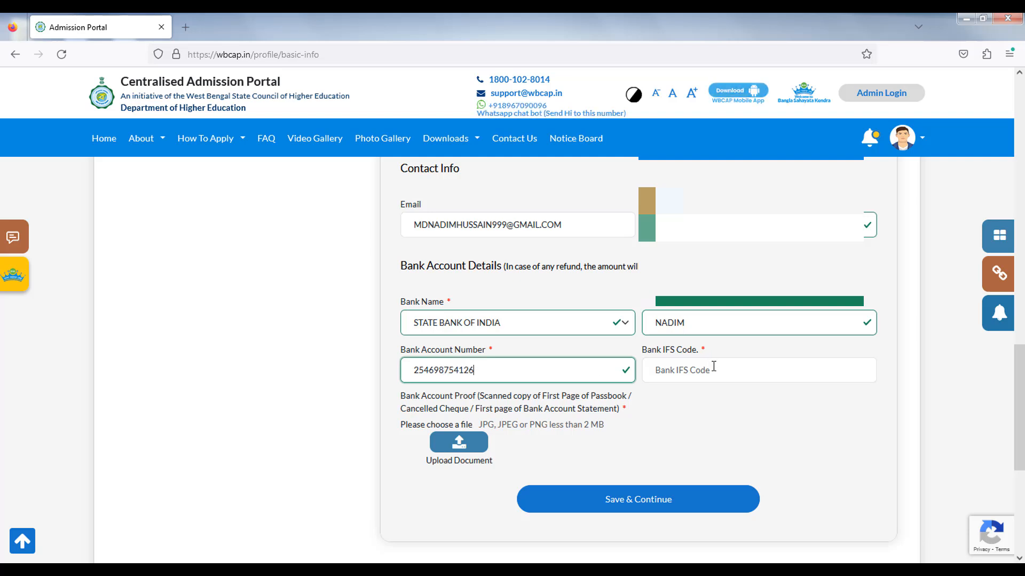
pyautogui.click(714, 368)
pyautogui.write('SBIN0003084')
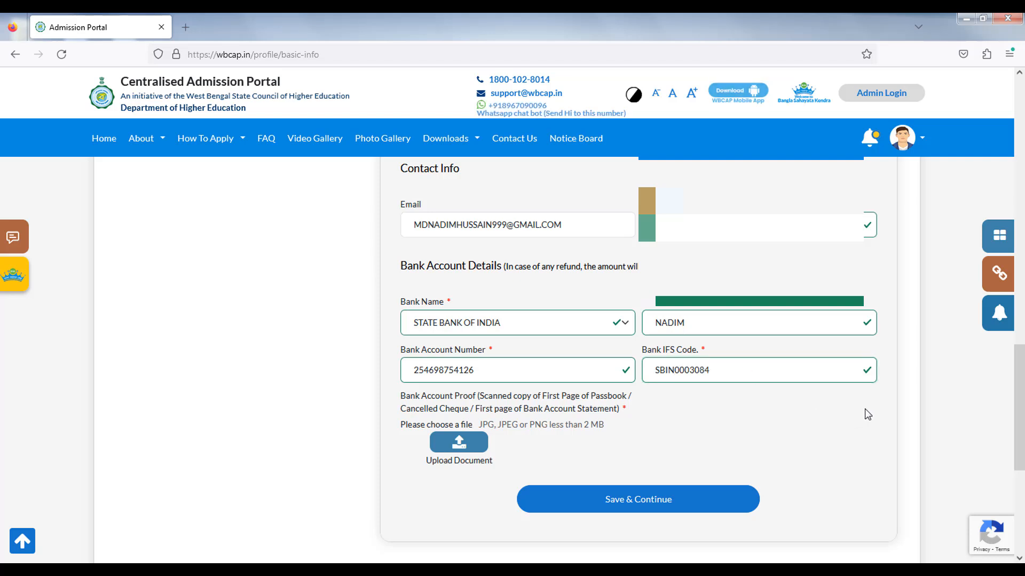
# Step: Upload the scanned bank account proof document, and save the completed personal information page
pyautogui.scroll(-2, 510, 353)
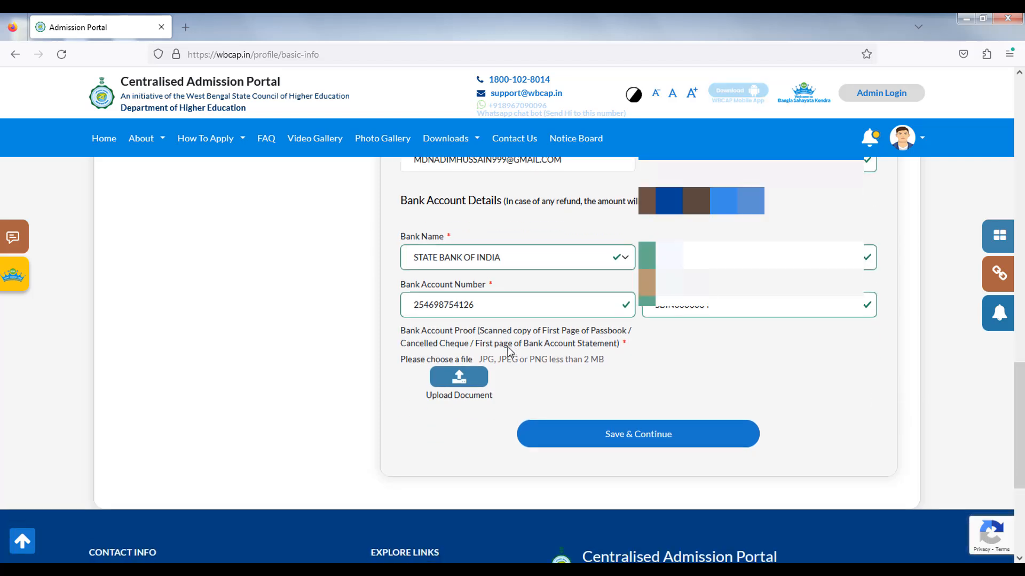
pyautogui.click(459, 378)
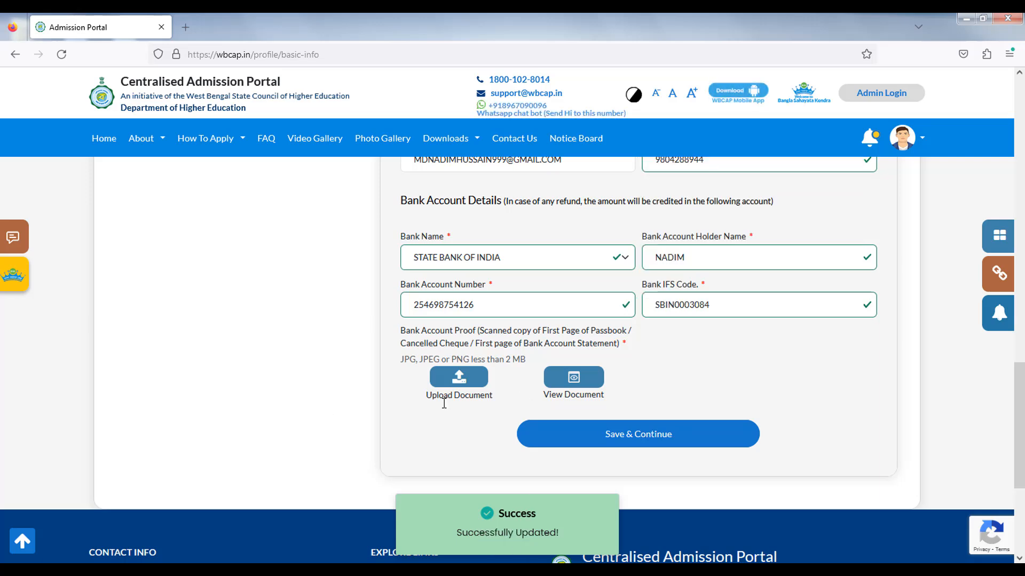
pyautogui.scroll(10, 444, 404)
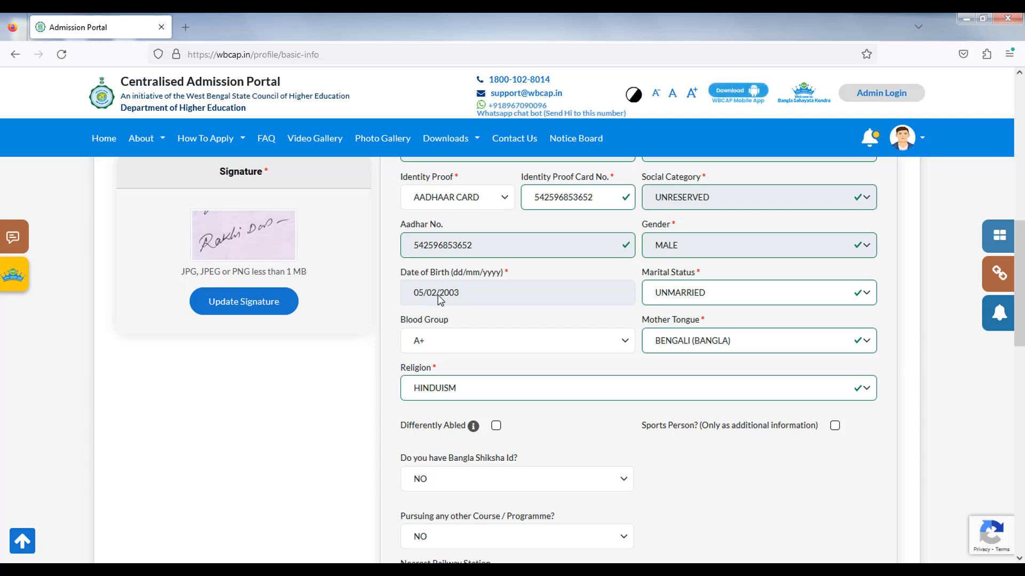
pyautogui.scroll(-3, 363, 367)
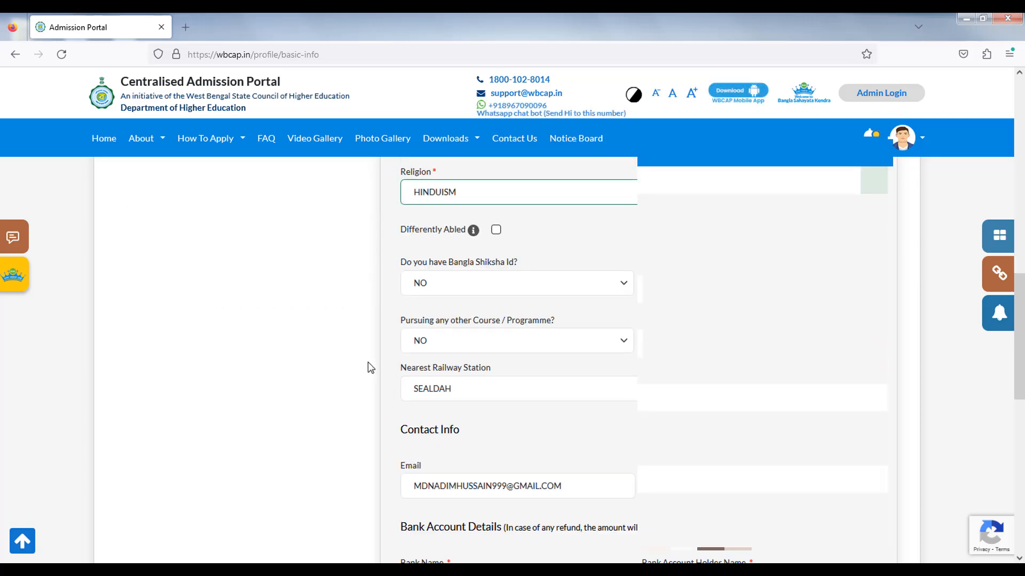
pyautogui.scroll(-5, 368, 363)
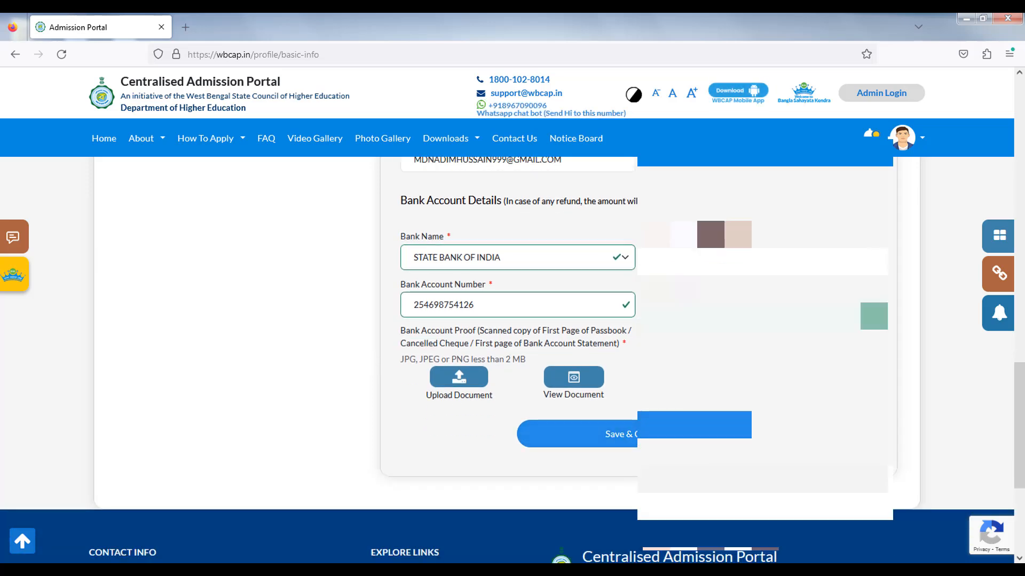
pyautogui.click(652, 435)
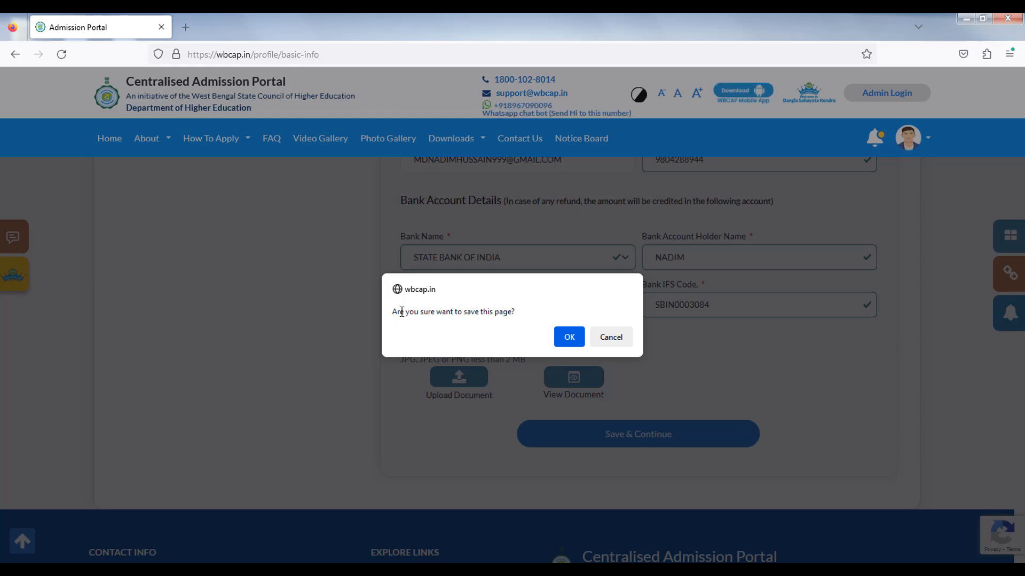
pyautogui.moveTo(403, 313); pyautogui.dragTo(502, 330)
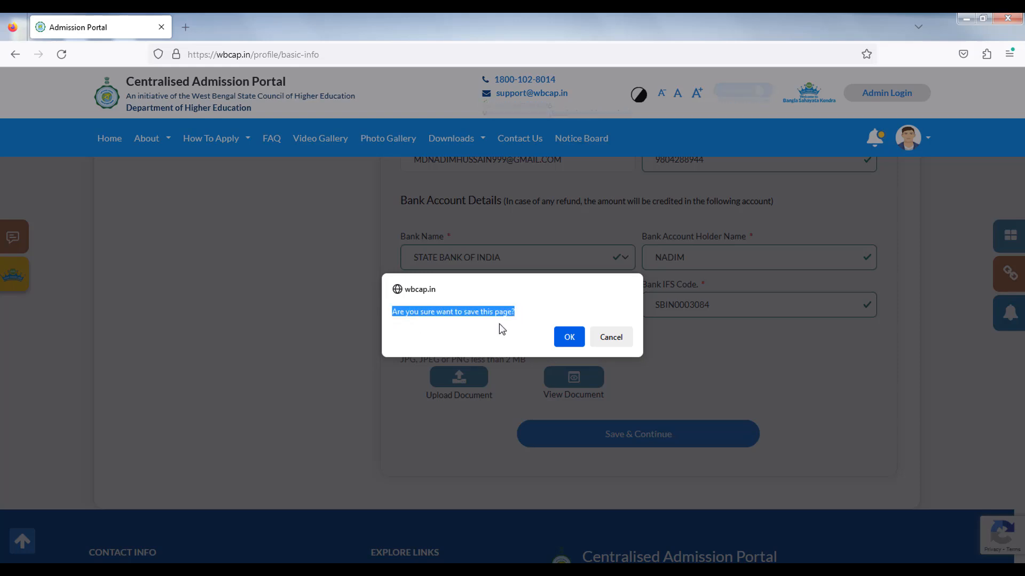
pyautogui.click(568, 337)
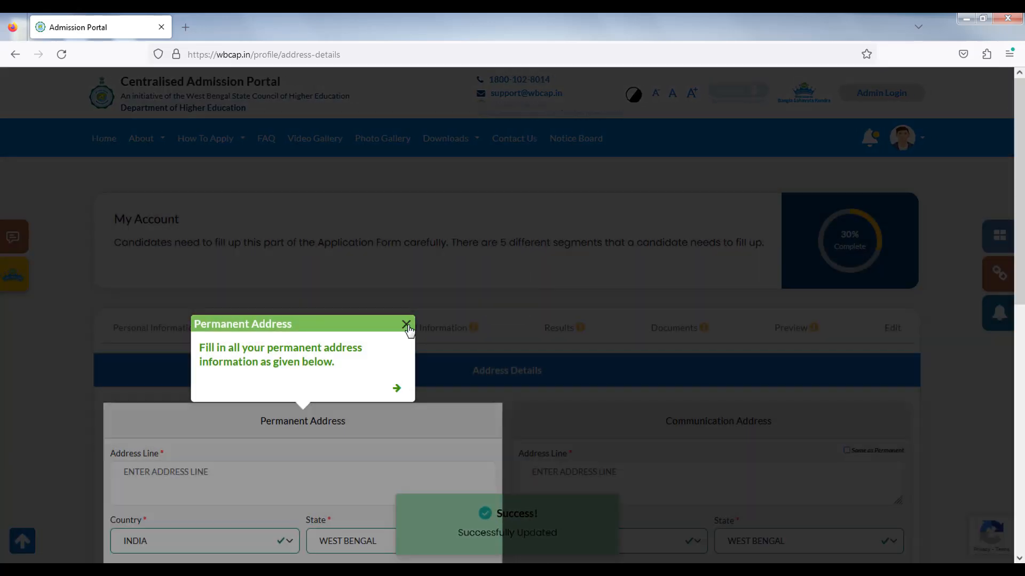
# Step: In the permanent address section, enter the address line and keep WEST BENGAL as the state
pyautogui.click(407, 325)
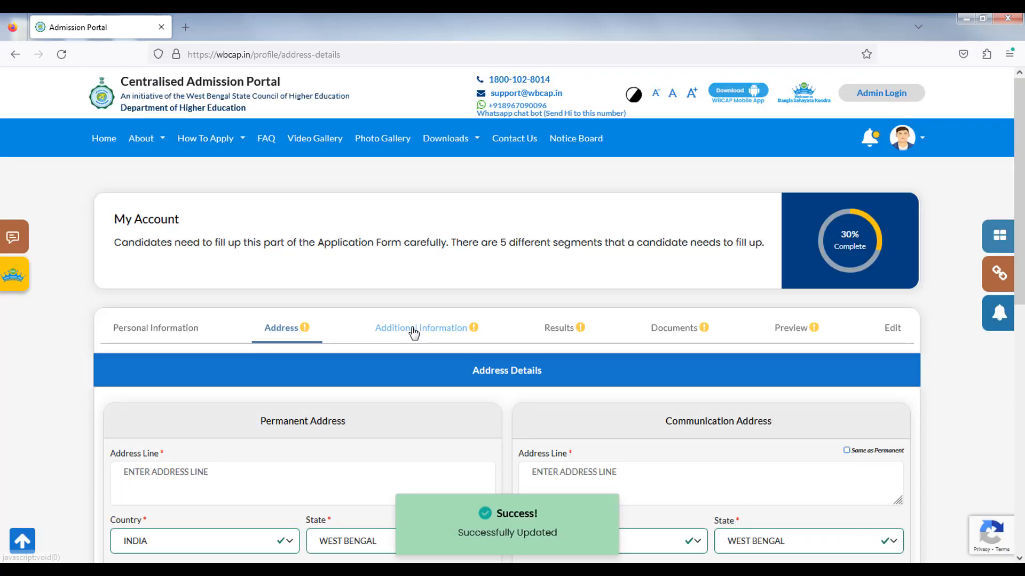
pyautogui.scroll(-2, 430, 396)
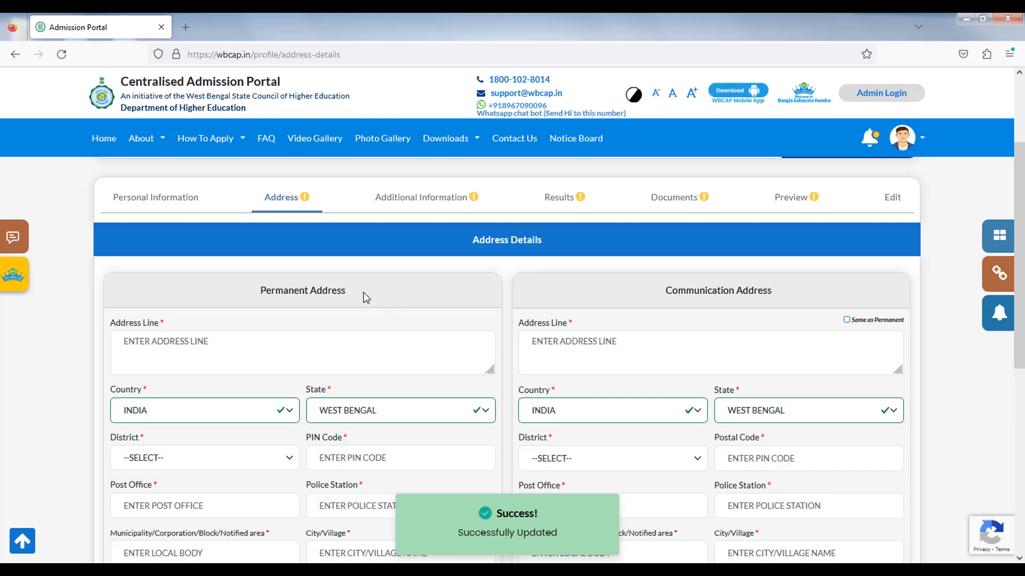
pyautogui.scroll(-1, 364, 296)
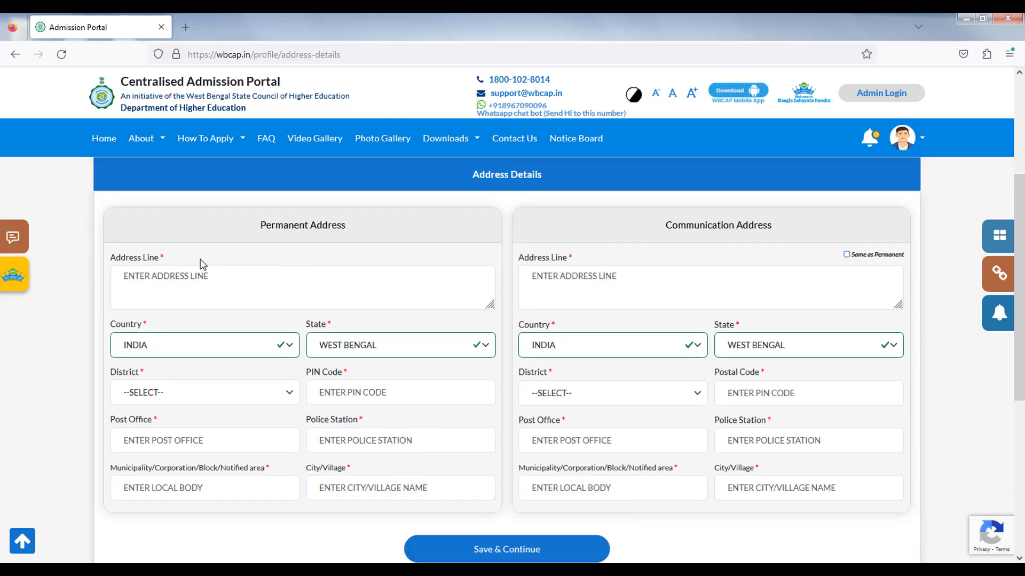
pyautogui.moveTo(260, 226); pyautogui.dragTo(348, 227)
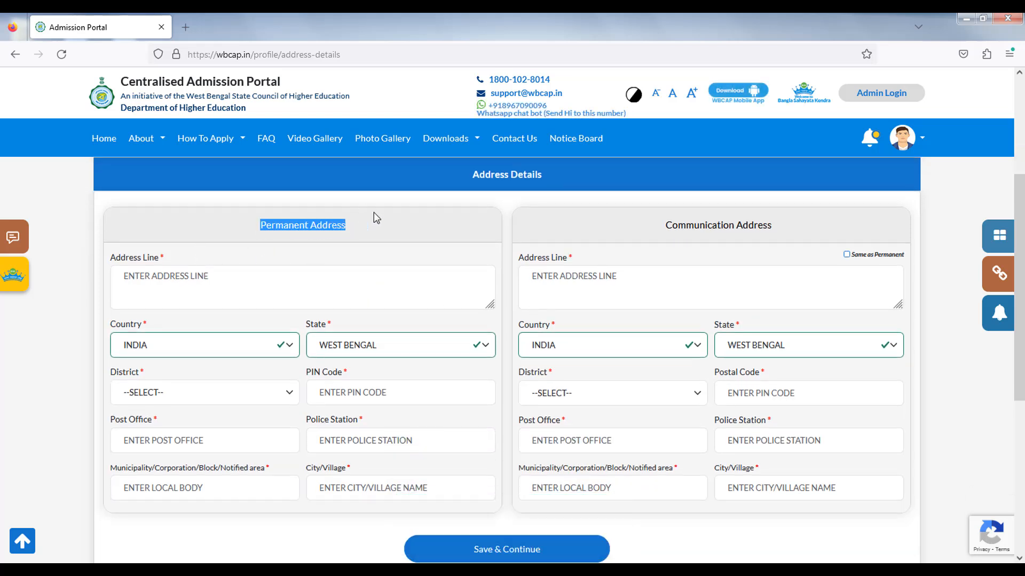
pyautogui.moveTo(663, 225); pyautogui.dragTo(769, 226)
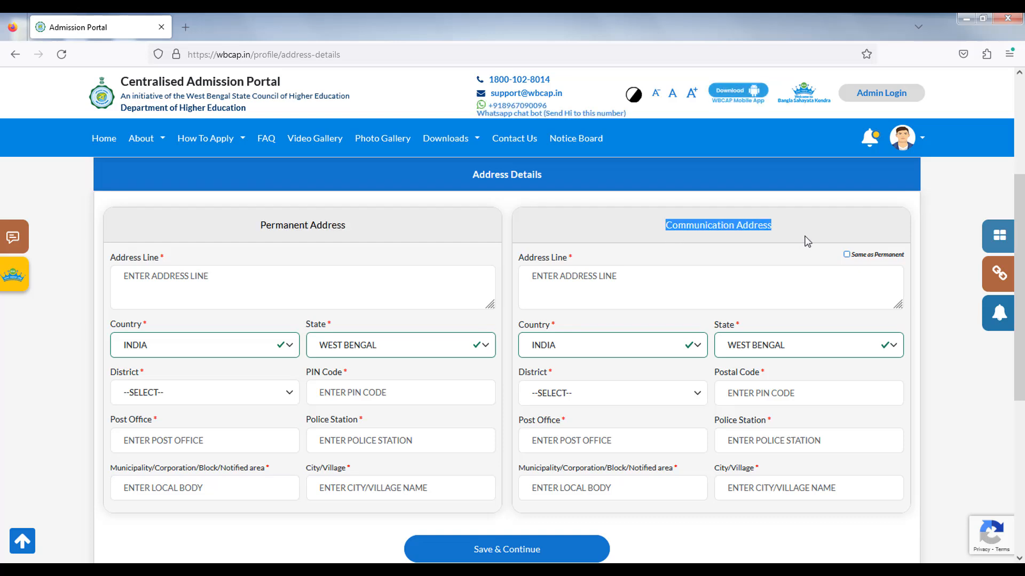
pyautogui.click(183, 277)
pyautogui.click(365, 347)
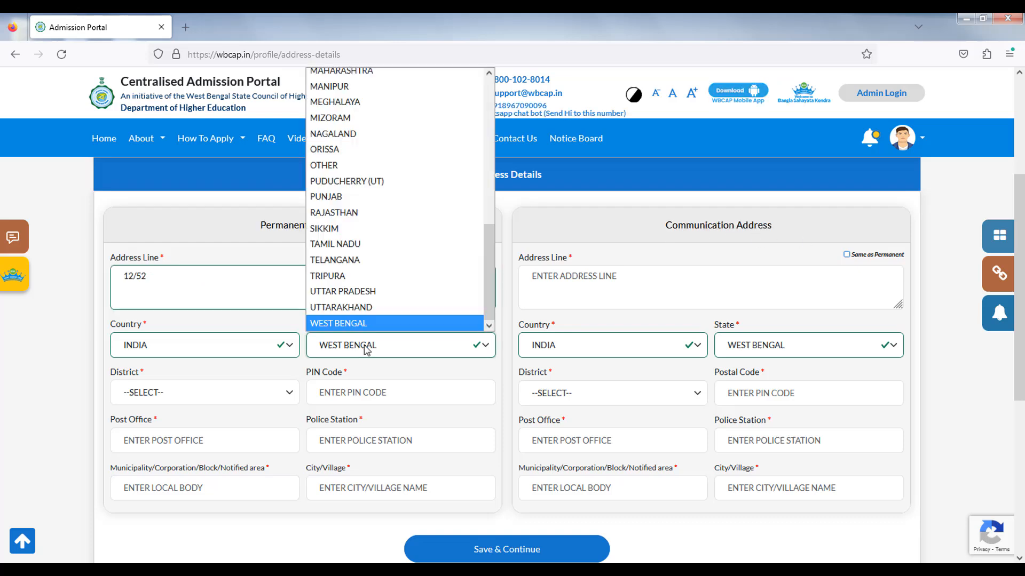
pyautogui.click(363, 349)
# Step: Choose KOLKATA as the permanent address district and enter the postal code of the area
pyautogui.click(211, 392)
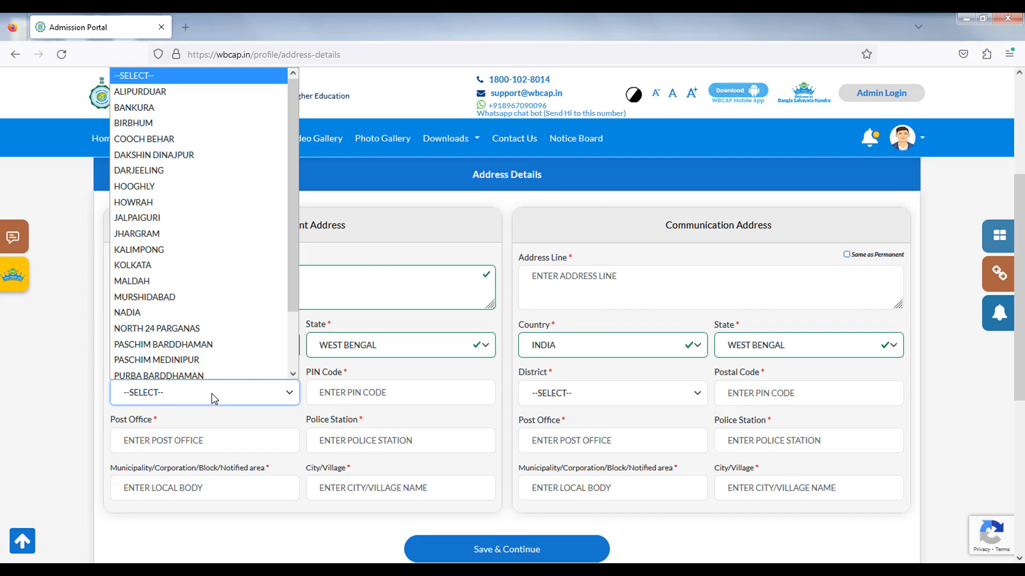
pyautogui.write('kol')
pyautogui.press('Return')
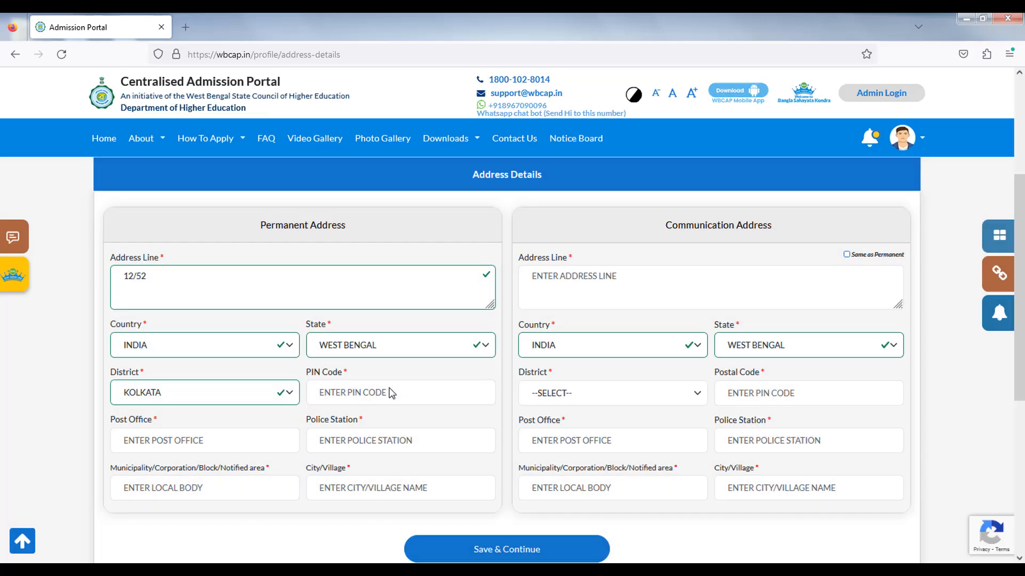
pyautogui.click(390, 387)
pyautogui.write('700009')
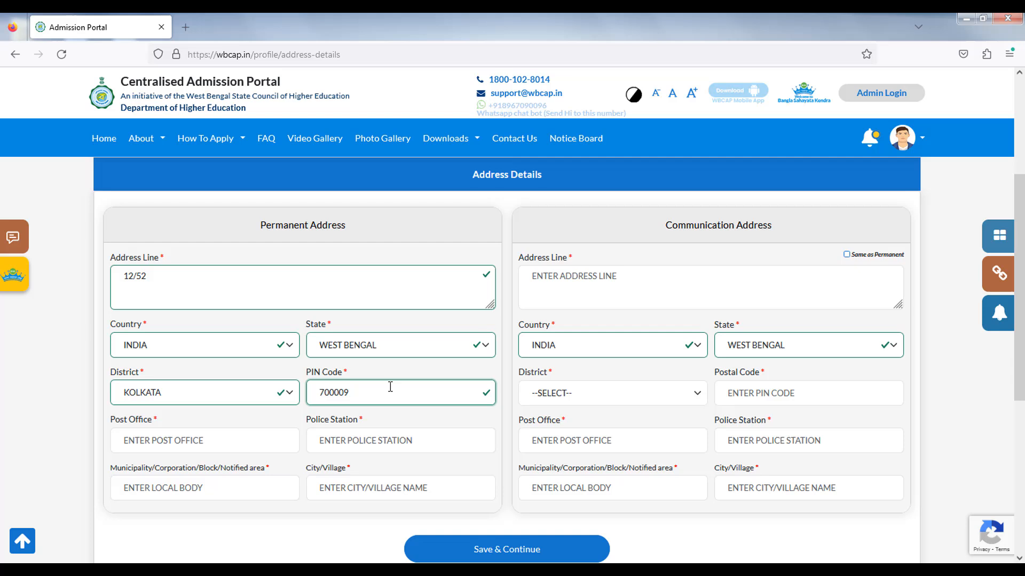
# Step: Enter the post office and the police station of the permanent address
pyautogui.click(232, 441)
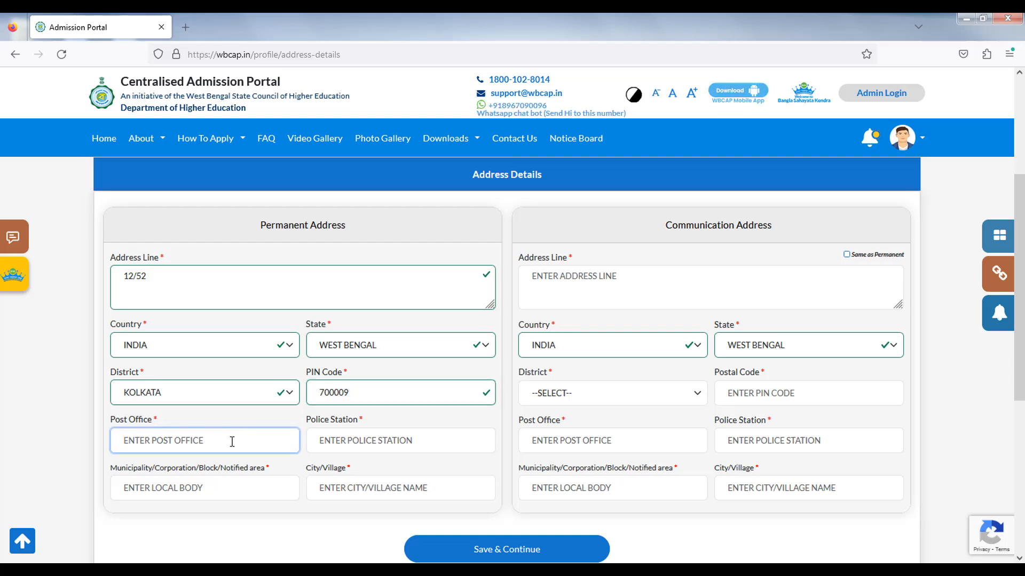
pyautogui.write('AMHERST ST')
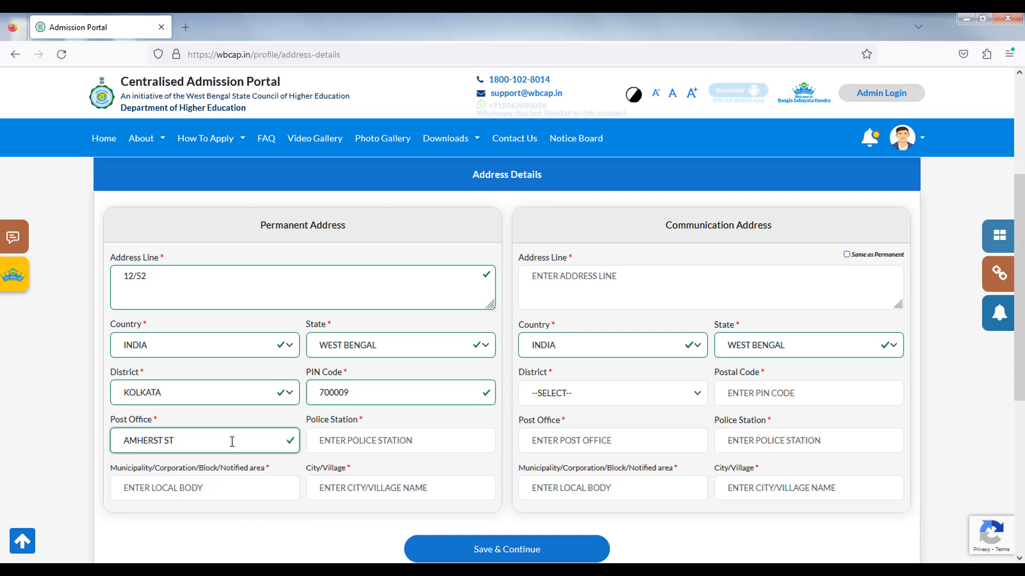
pyautogui.write('REET')
pyautogui.press('Tab')
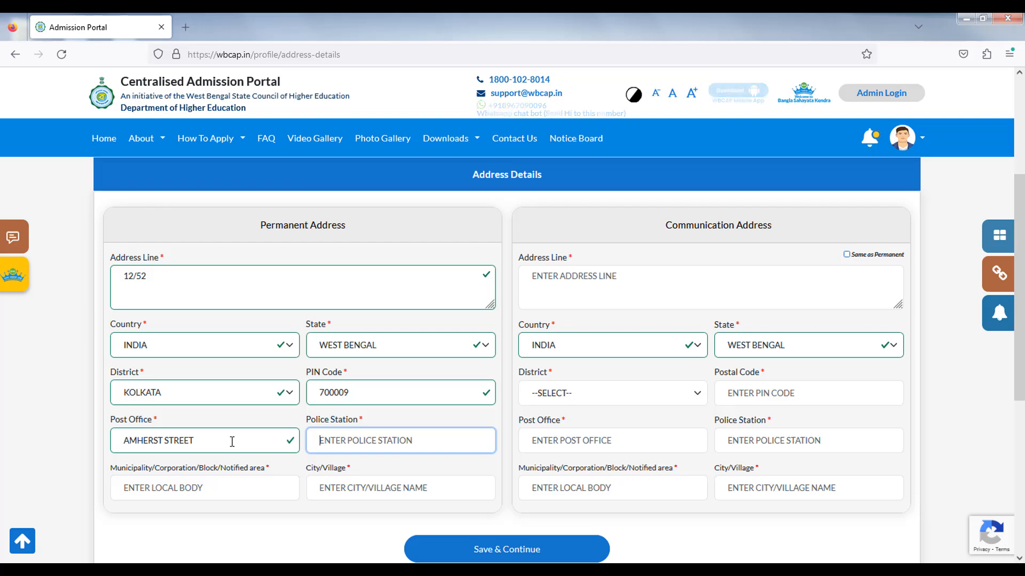
pyautogui.write('ALIPORE')
pyautogui.scroll(-1, 271, 418)
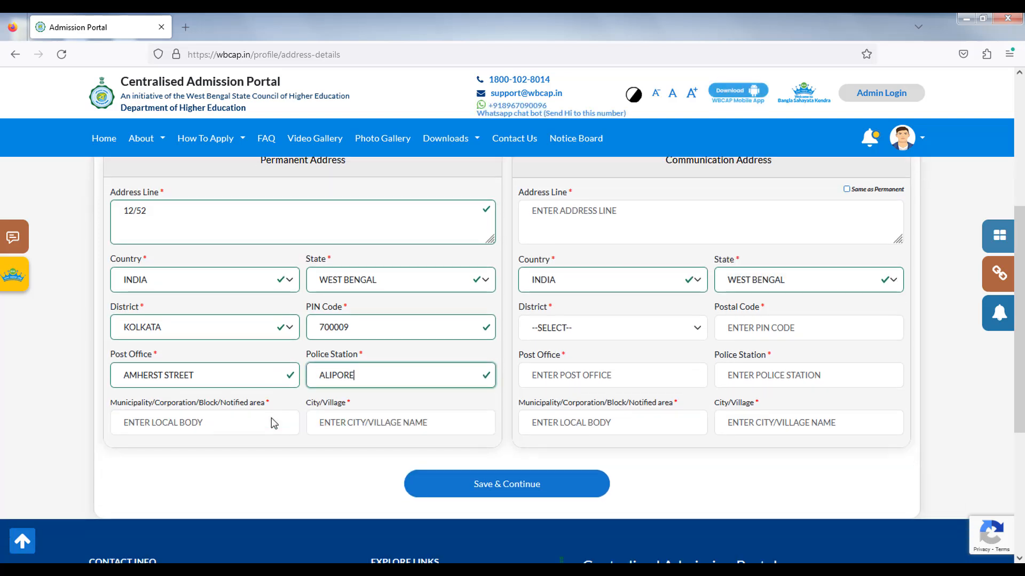
# Step: Enter KMC as the municipality or corporation and KOLKATA as the city for the permanent address
pyautogui.click(208, 427)
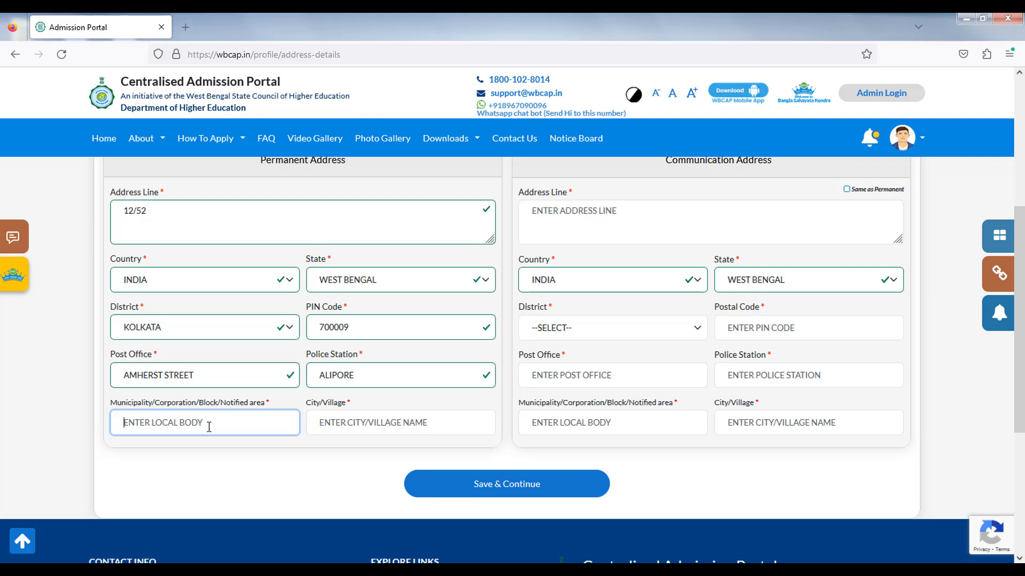
pyautogui.write('KMC')
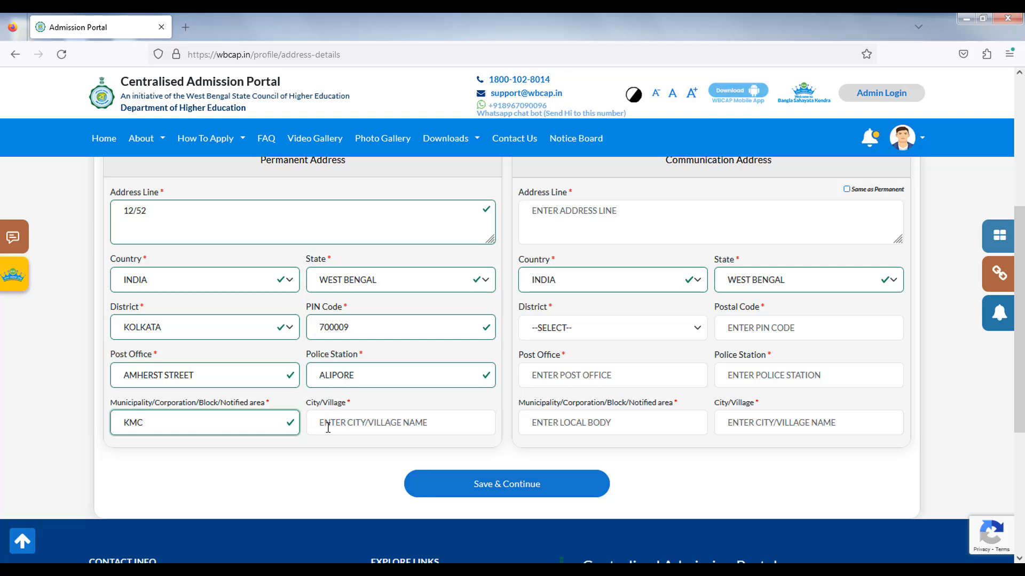
pyautogui.click(345, 427)
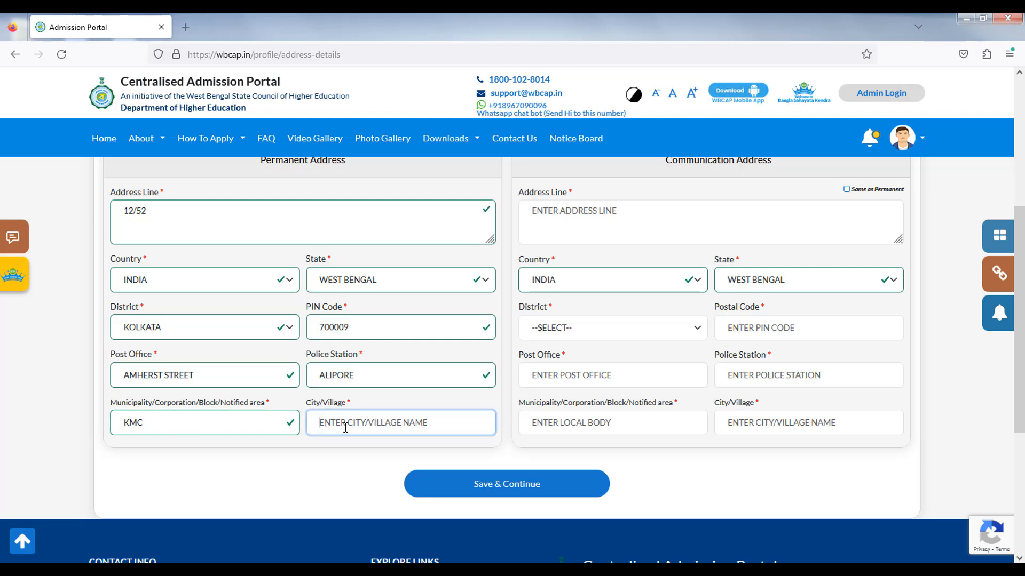
pyautogui.write('KOLK')
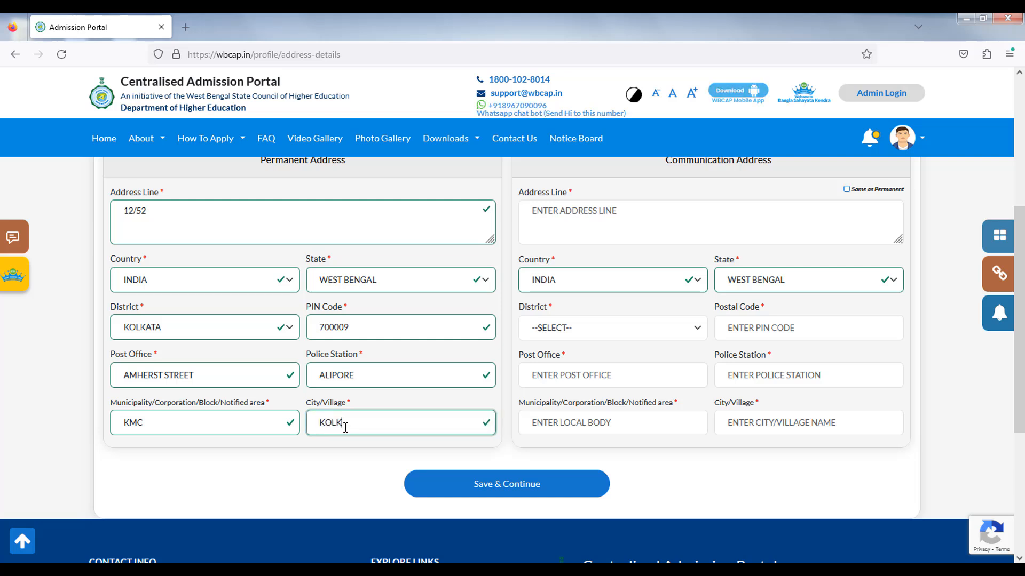
pyautogui.write('ATA')
# Step: Mark the communication address as the same as the permanent one, and save the address details
pyautogui.scroll(1, 346, 427)
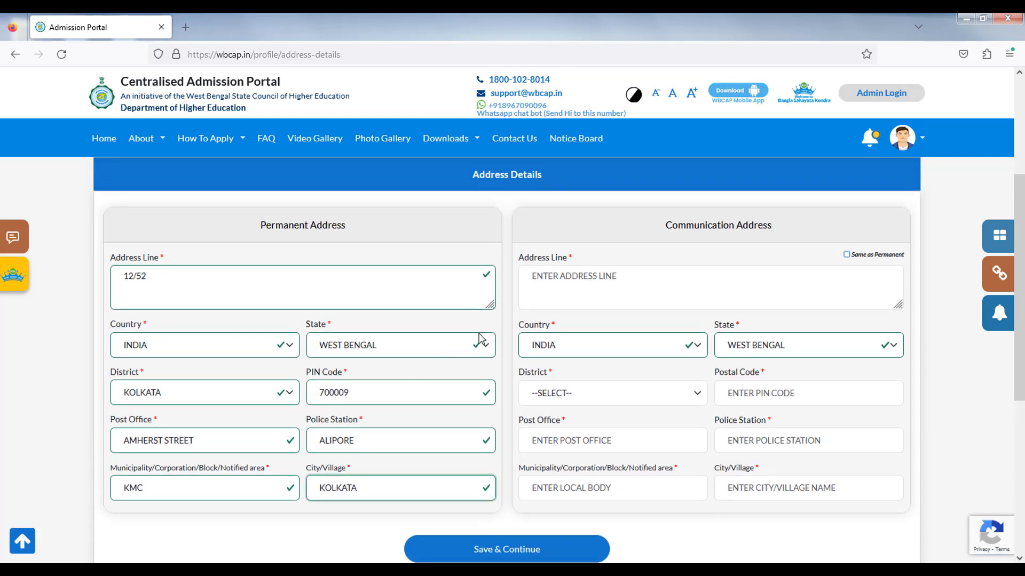
pyautogui.click(847, 256)
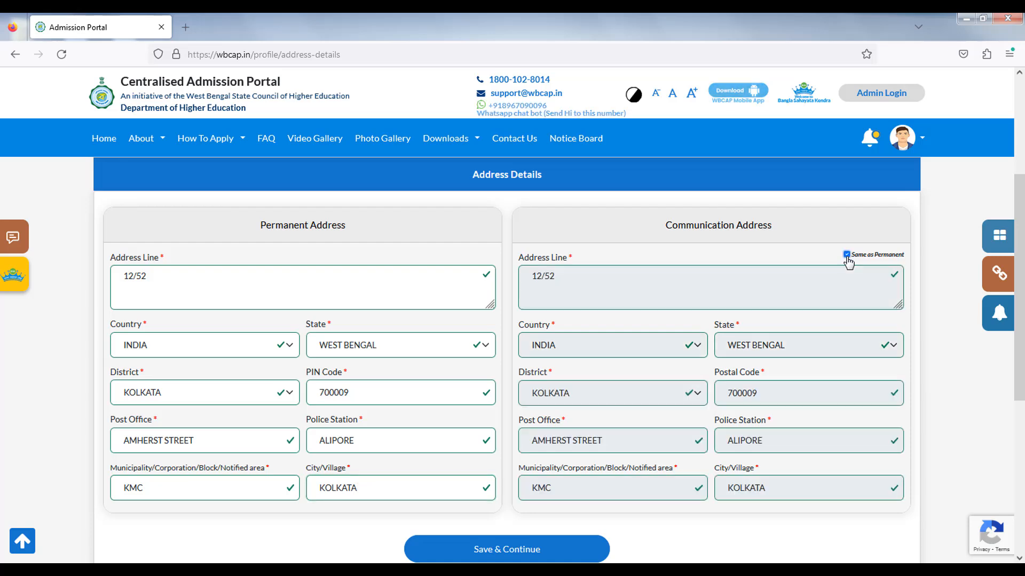
pyautogui.scroll(-3, 640, 400)
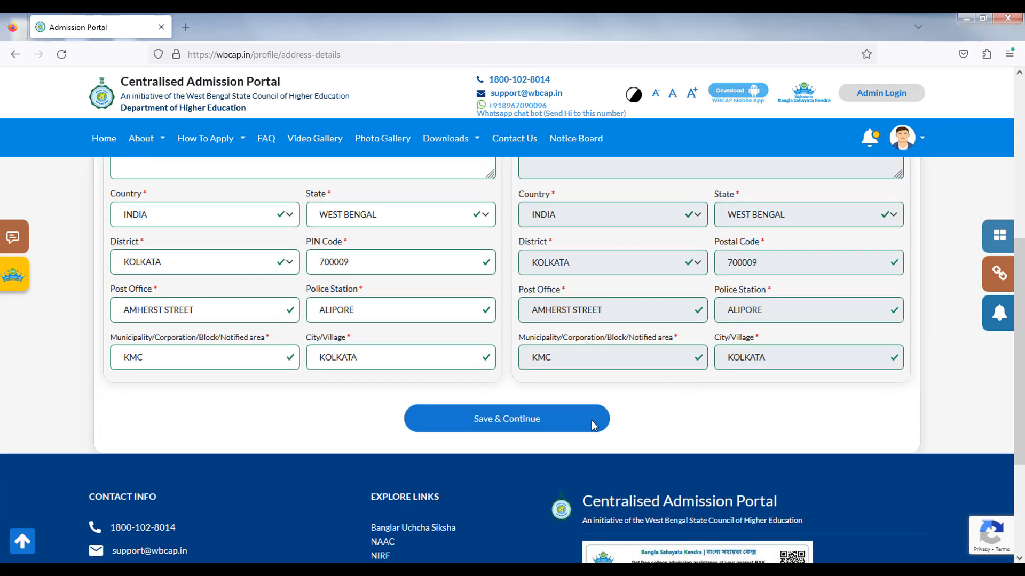
pyautogui.click(541, 422)
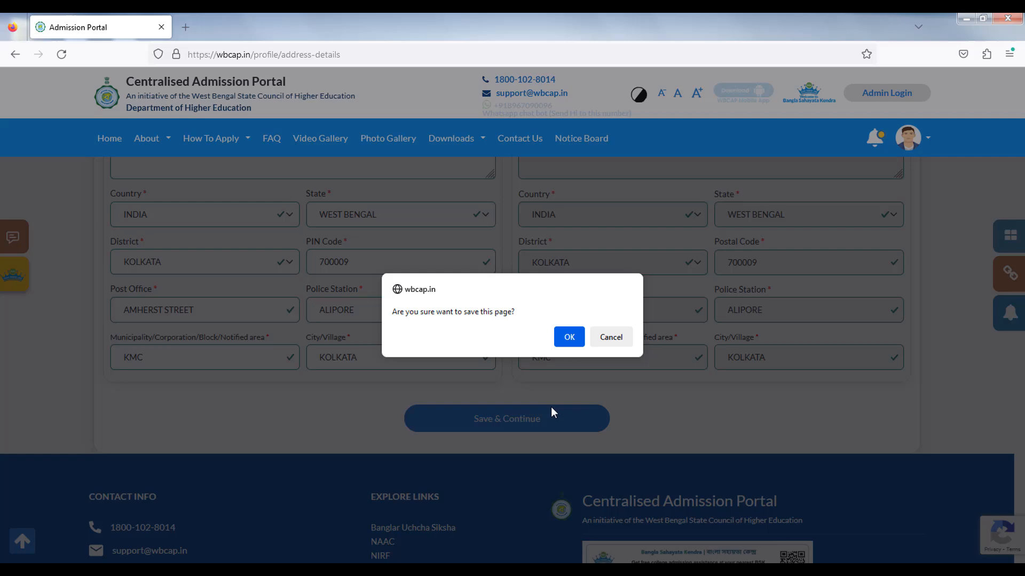
pyautogui.click(555, 344)
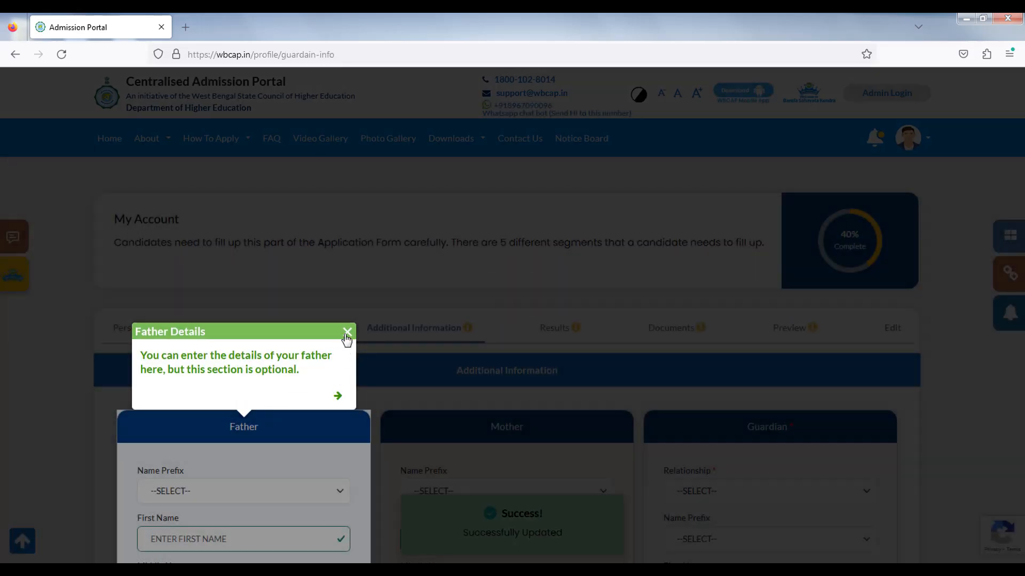
# Step: Dismiss the Father Details guide, then set the father's name prefix to MR. and first name to FATHER
pyautogui.click(347, 331)
pyautogui.scroll(-2, 350, 391)
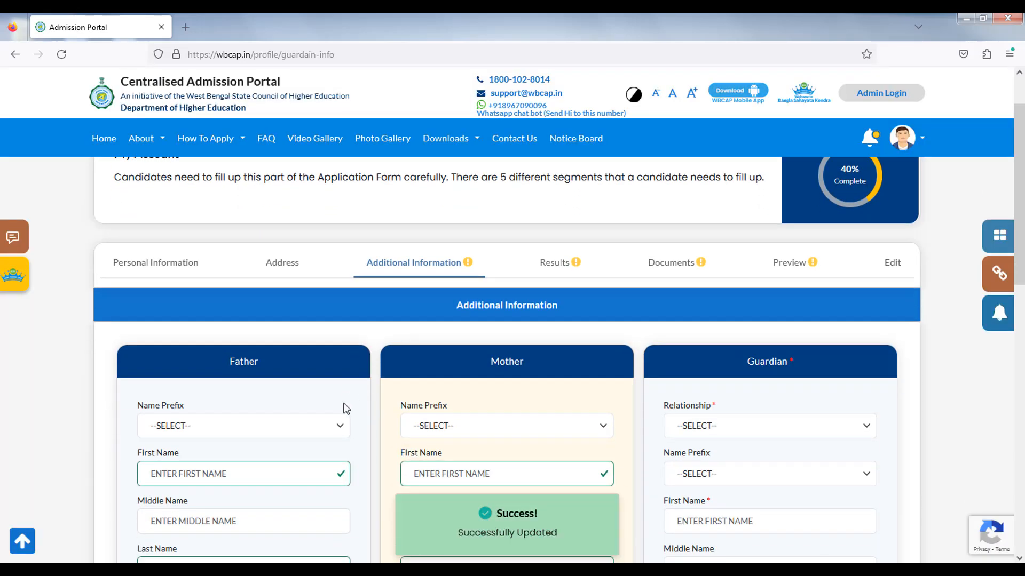
pyautogui.scroll(-2, 354, 357)
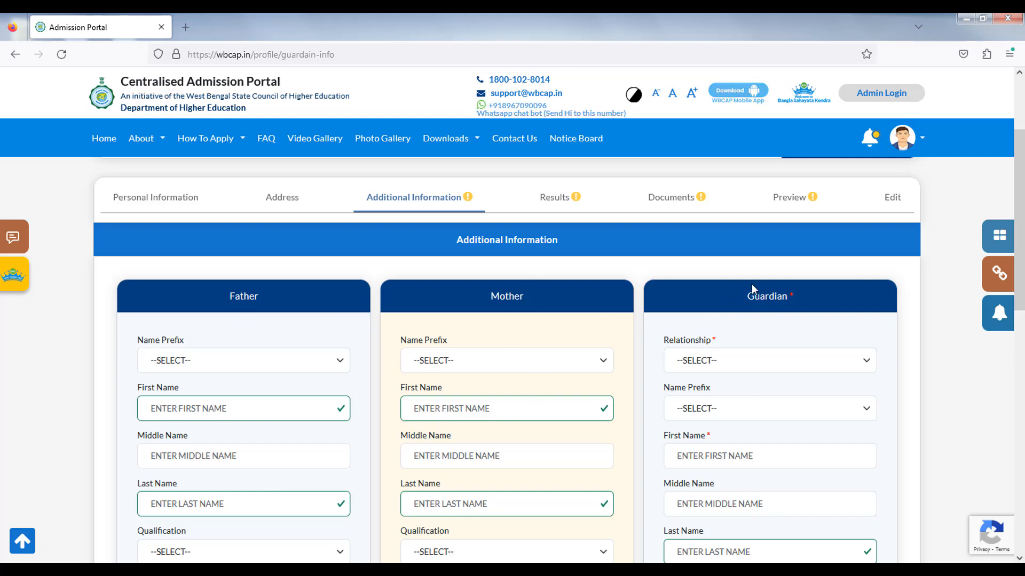
pyautogui.scroll(-1, 792, 437)
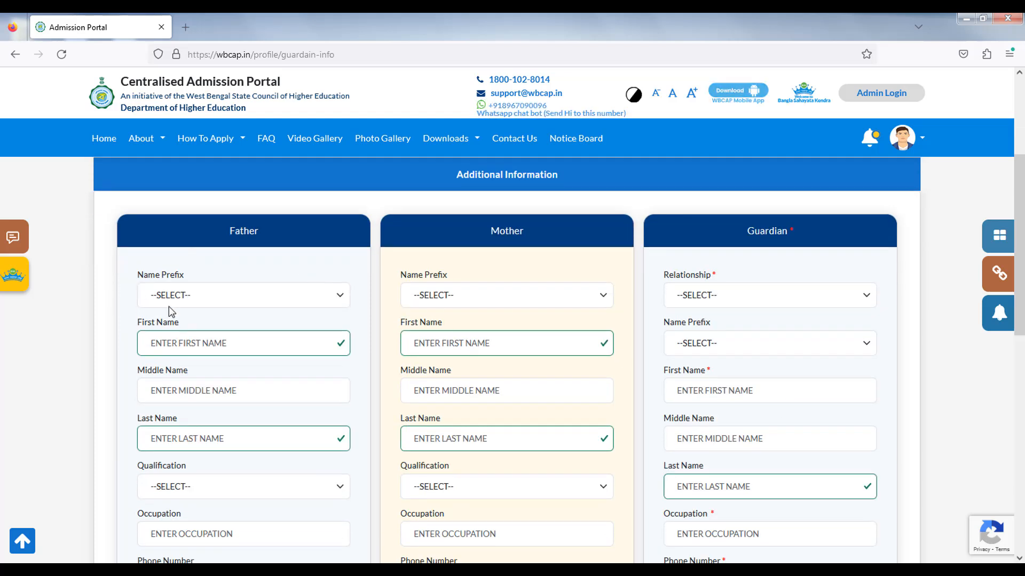
pyautogui.click(199, 300)
pyautogui.click(161, 363)
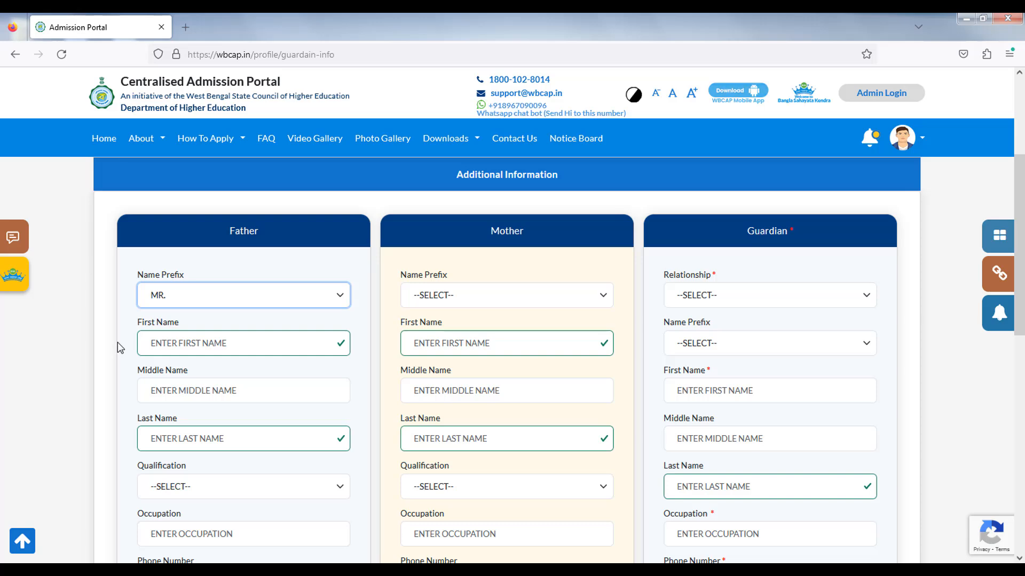
pyautogui.click(184, 346)
pyautogui.write('FATHER')
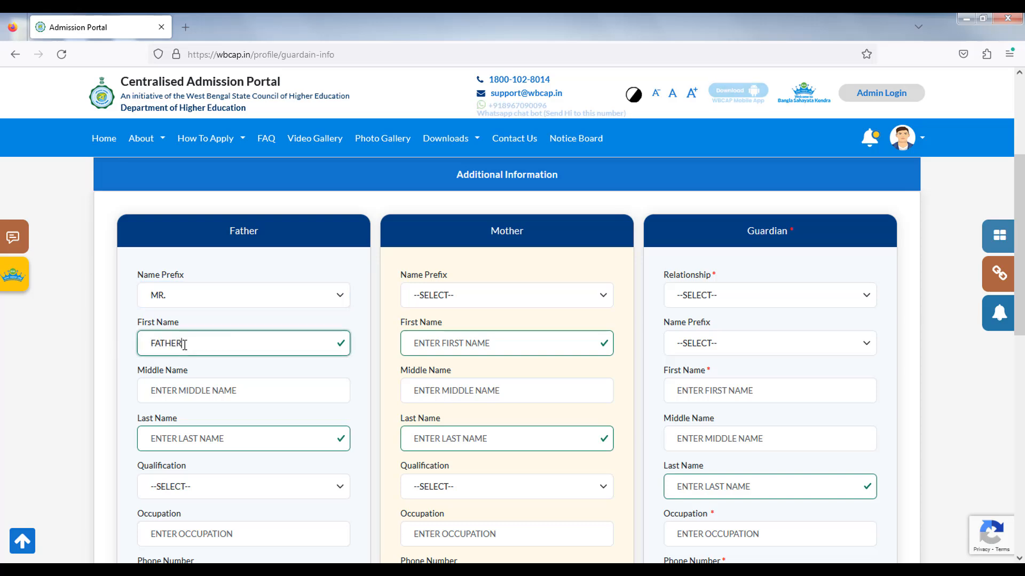
pyautogui.press('Tab')
# Step: Set the father's qualification to CLASS 10+2 PASSED and his occupation to OTHERS
pyautogui.scroll(-1, 182, 345)
pyautogui.scroll(-1, 182, 346)
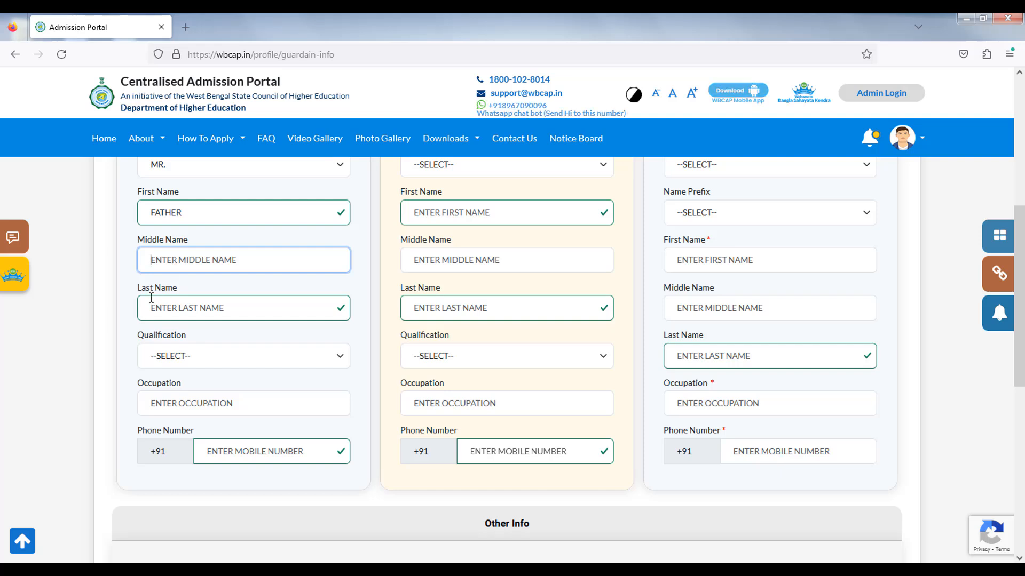
pyautogui.moveTo(141, 288); pyautogui.dragTo(176, 301)
pyautogui.click(172, 373)
pyautogui.scroll(-1, 172, 368)
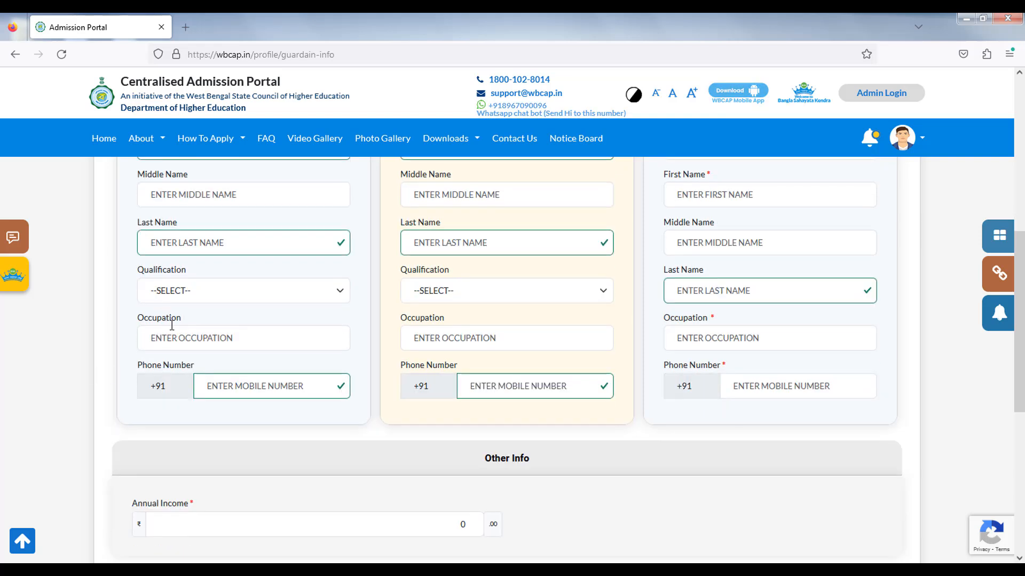
pyautogui.click(180, 293)
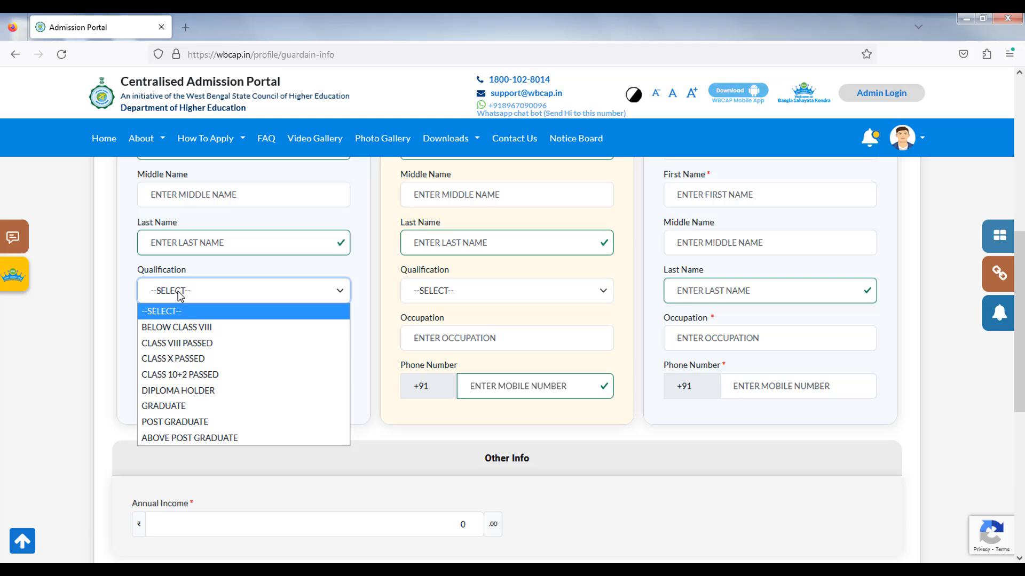
pyautogui.click(193, 375)
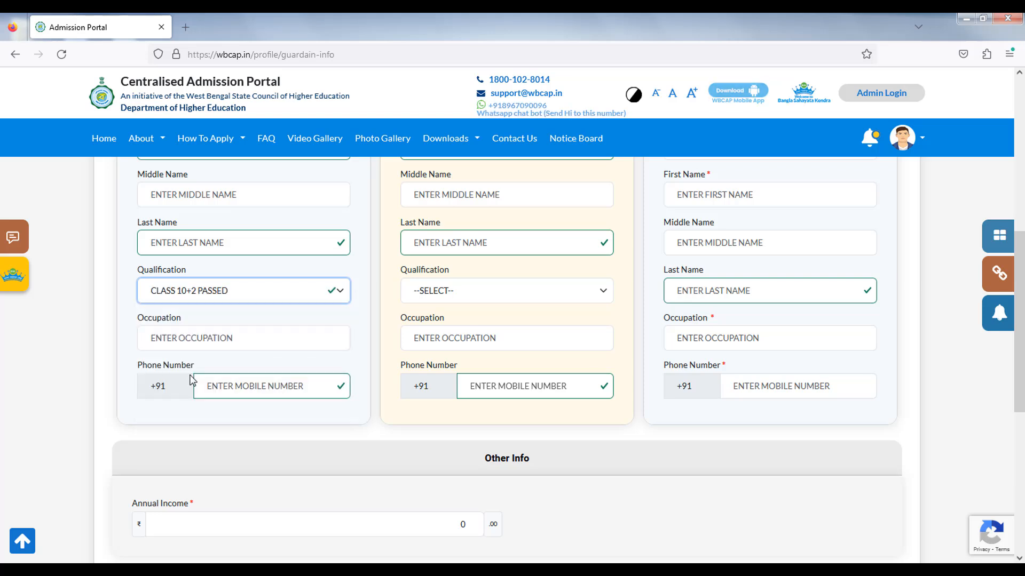
pyautogui.click(194, 345)
pyautogui.write('OTHER')
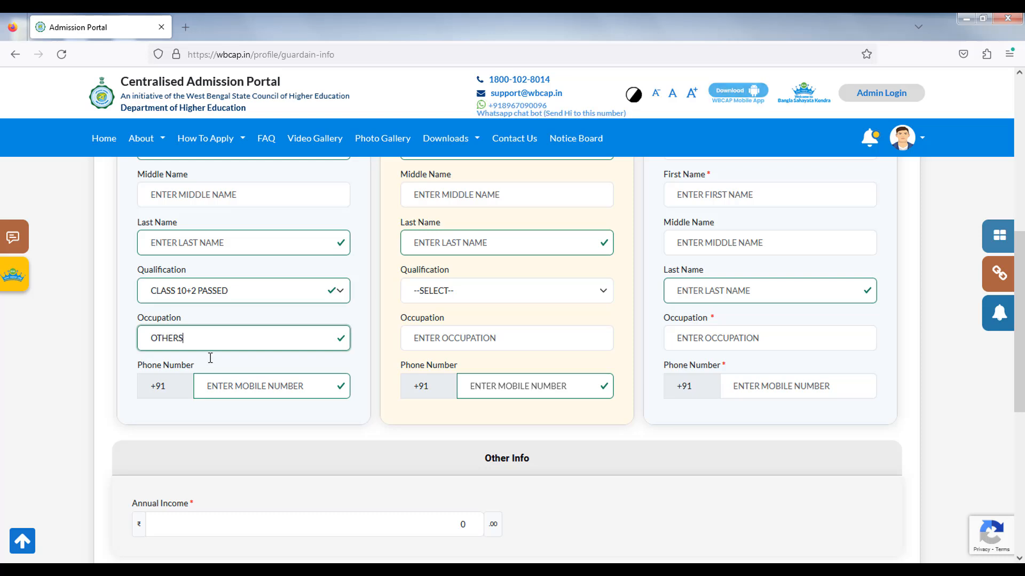
pyautogui.write('S')
# Step: Enter the father's mobile number
pyautogui.moveTo(140, 366); pyautogui.dragTo(233, 372)
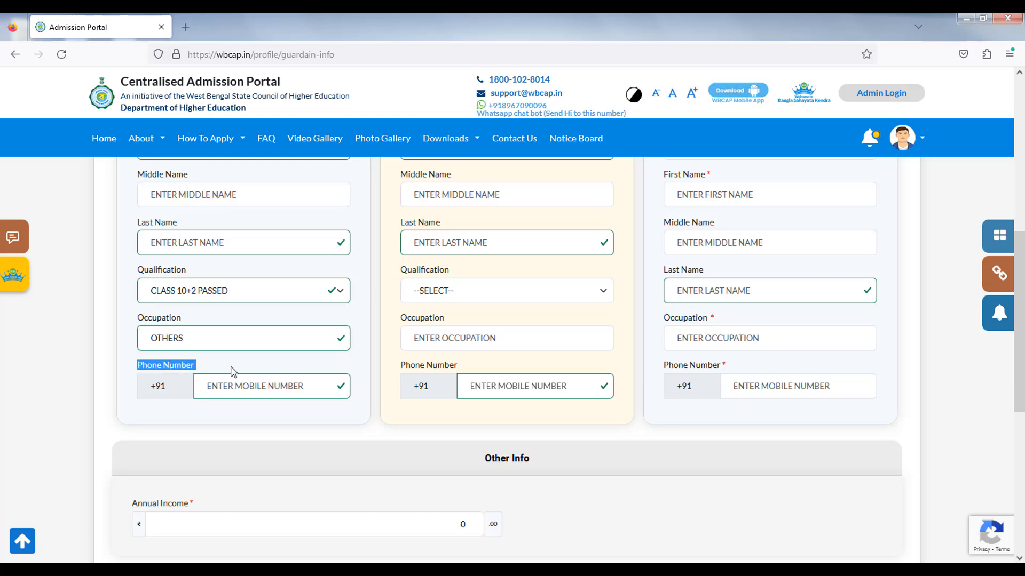
pyautogui.click(238, 386)
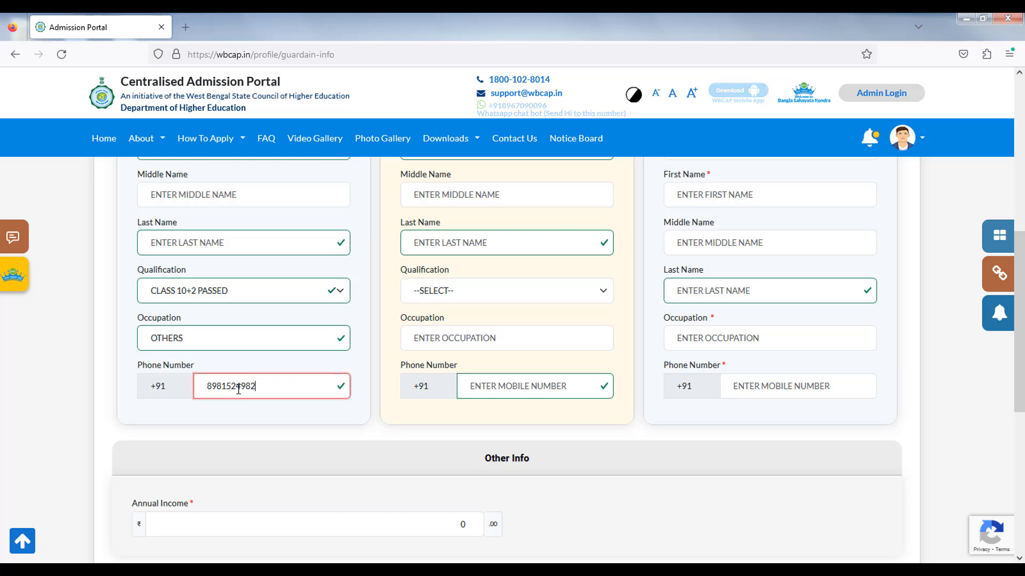
# Step: Set the mother's name prefix to MRS. and her first name to MOTHER
pyautogui.scroll(4, 350, 389)
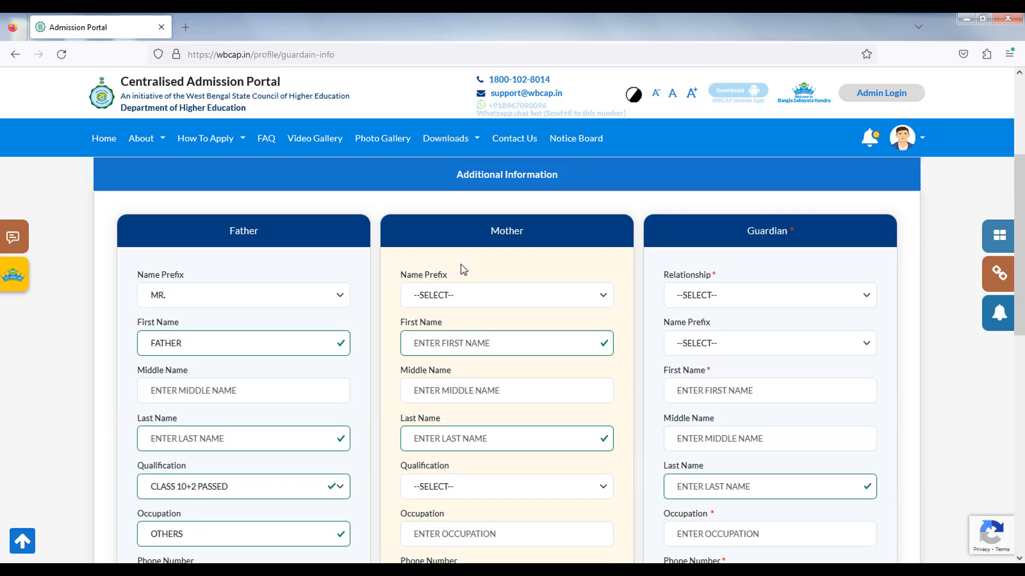
pyautogui.moveTo(479, 235); pyautogui.dragTo(515, 230)
pyautogui.click(440, 299)
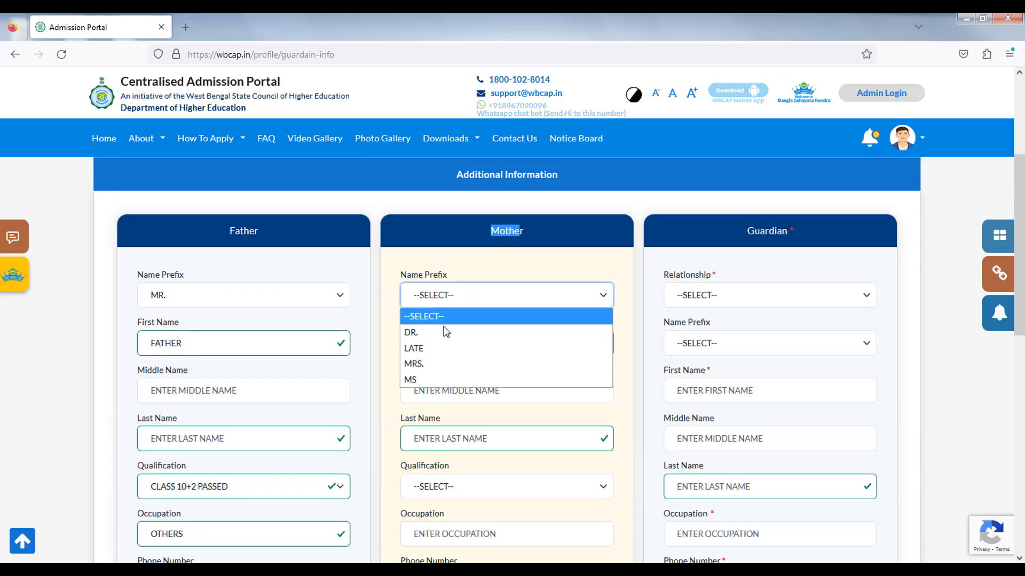
pyautogui.click(428, 365)
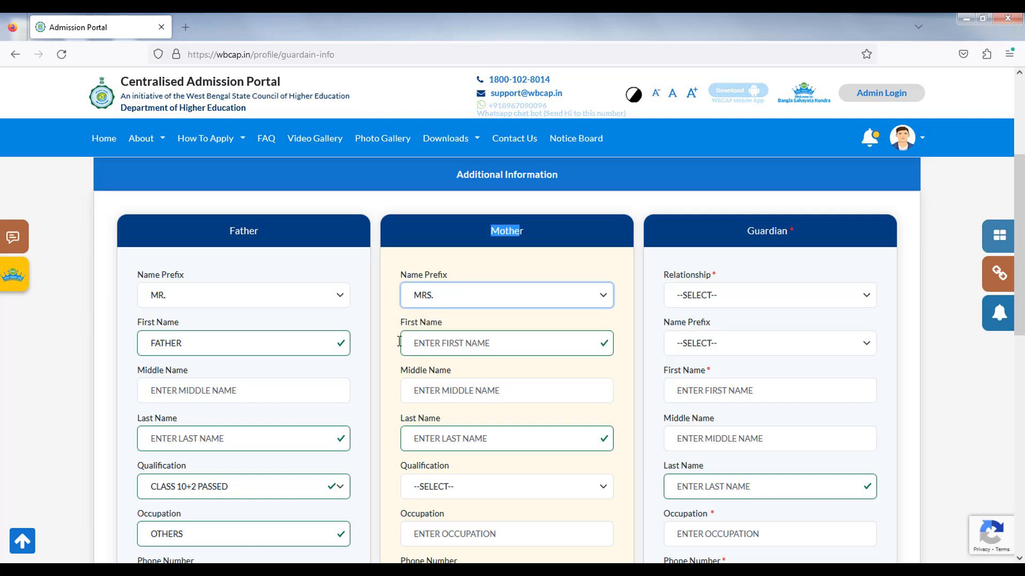
pyautogui.click(427, 341)
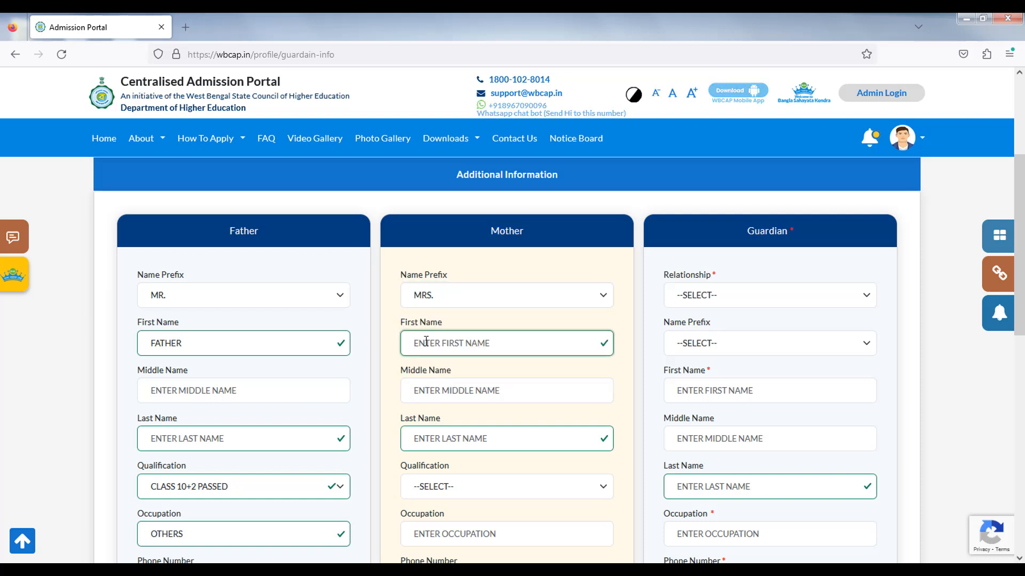
pyautogui.write('MOTHER')
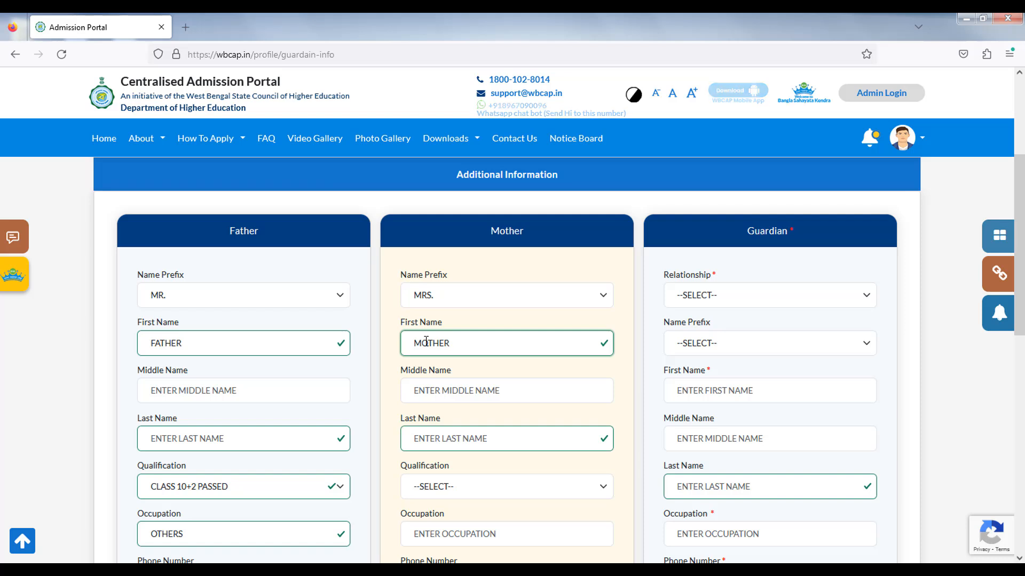
# Step: Set the mother's qualification to CLASS VIII PASSED and her occupation to HOUSEWIFE
pyautogui.scroll(-3, 427, 342)
pyautogui.scroll(-1, 427, 355)
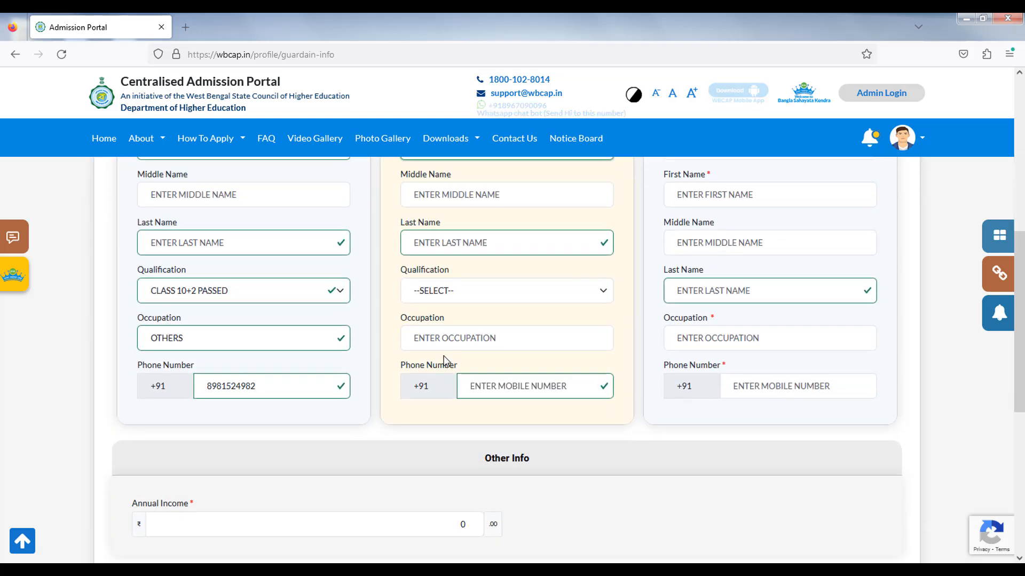
pyautogui.click(427, 293)
pyautogui.click(436, 344)
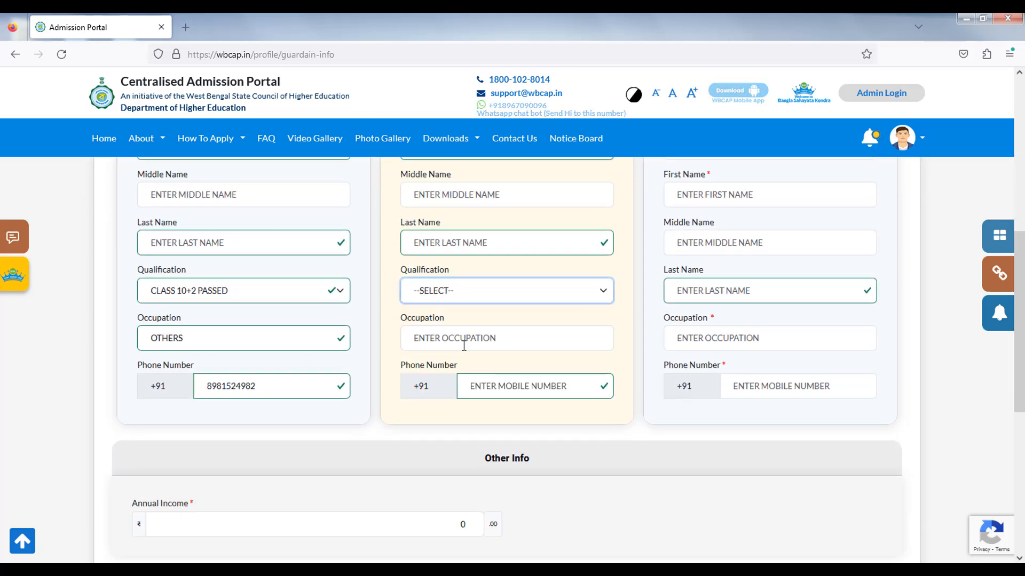
pyautogui.click(443, 344)
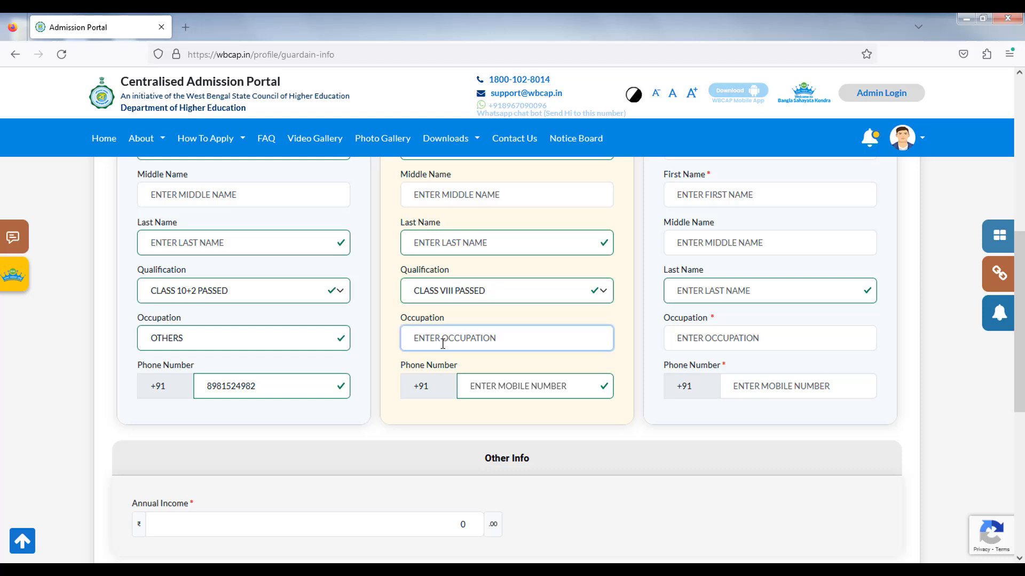
pyautogui.write('HOUSEWIFE')
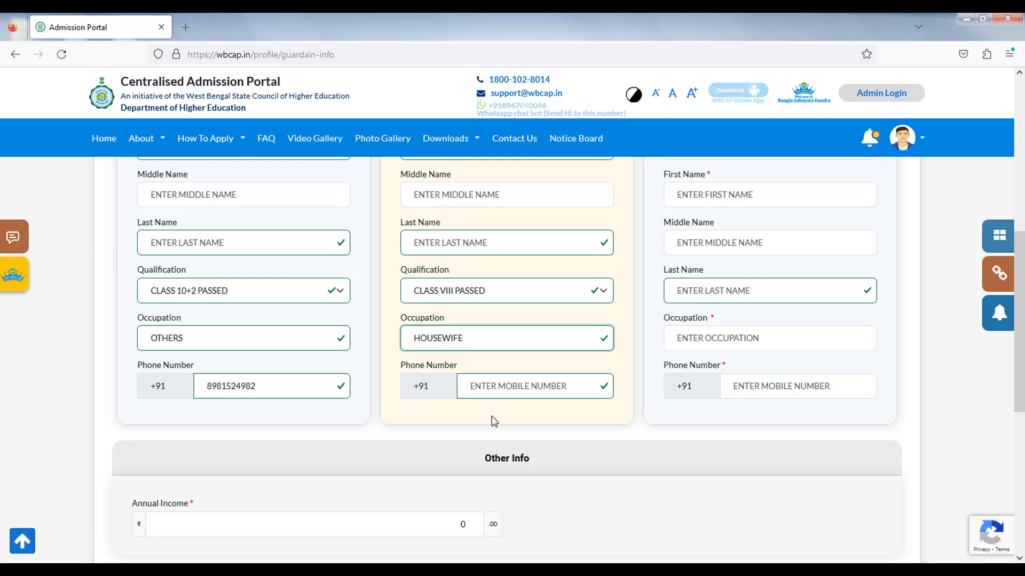
# Step: Enter the mother's mobile number
pyautogui.click(513, 385)
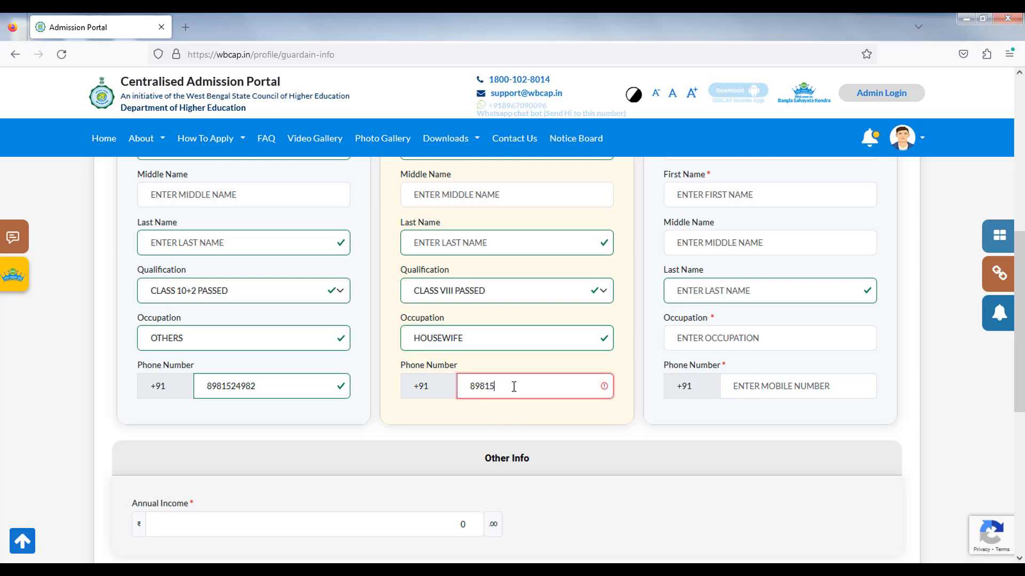
# Step: Choose FATHER as the guardian's relationship so the father's details are used for the guardian
pyautogui.scroll(4, 592, 368)
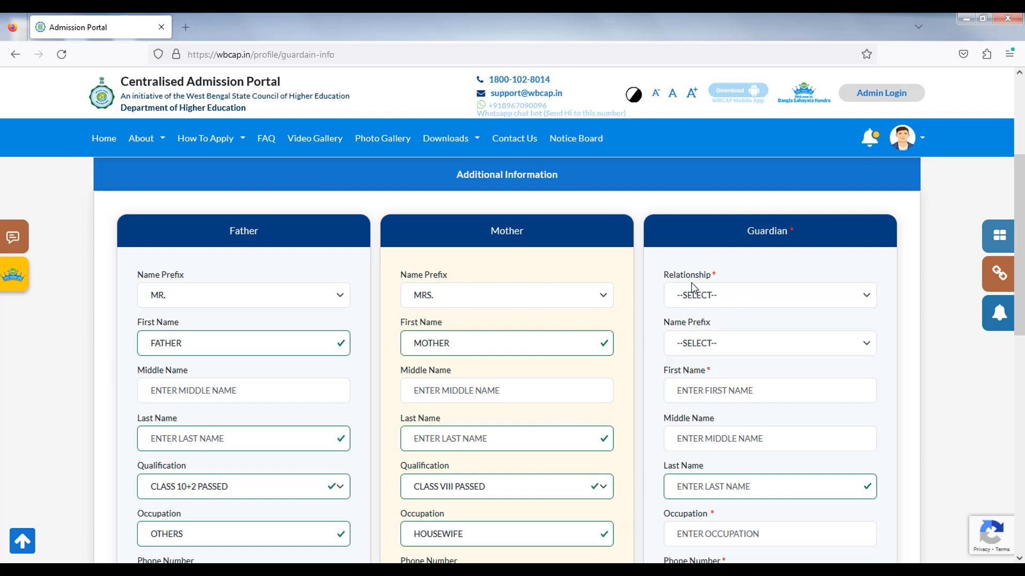
pyautogui.moveTo(664, 275); pyautogui.dragTo(711, 275)
pyautogui.click(716, 299)
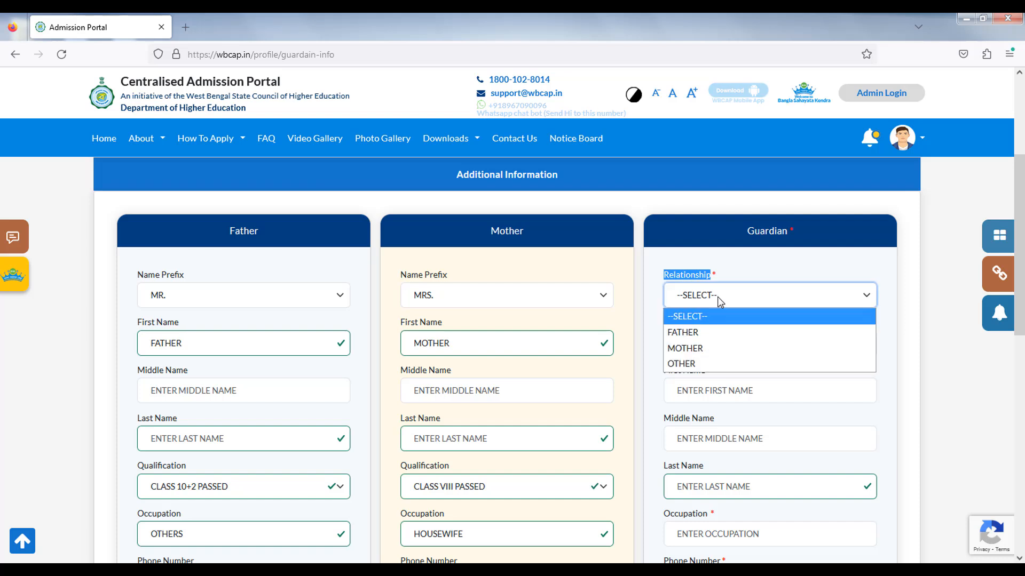
pyautogui.click(700, 333)
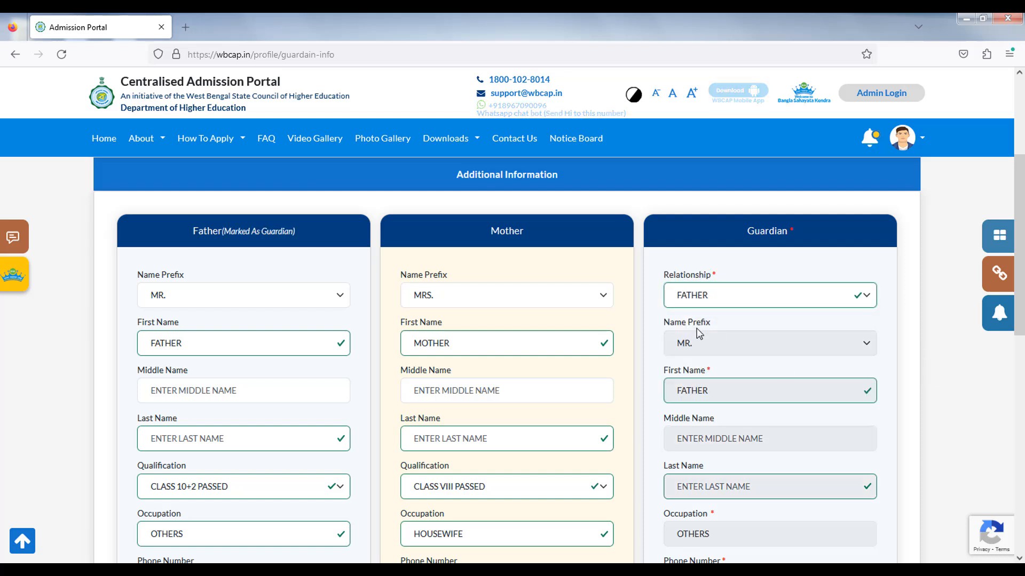
# Step: Set the annual income to 200000 under Other Info
pyautogui.scroll(-2, 702, 337)
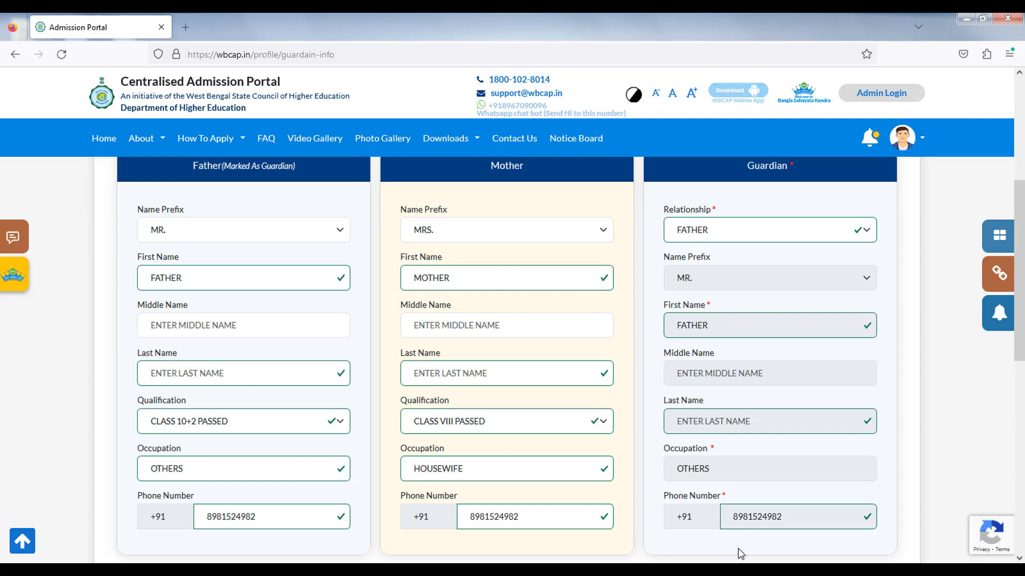
pyautogui.scroll(-3, 731, 435)
pyautogui.scroll(-3, 734, 427)
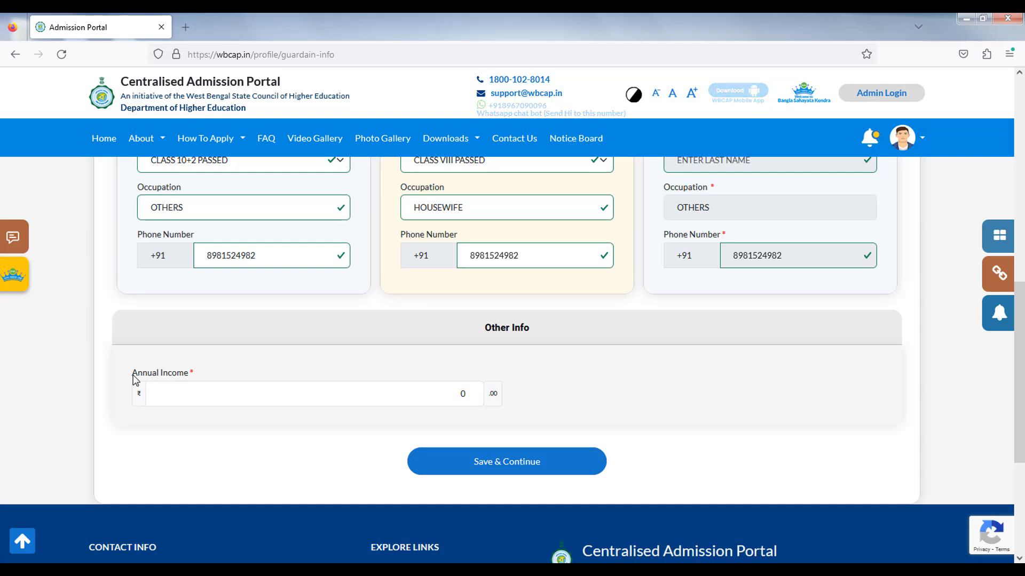
pyautogui.moveTo(179, 375); pyautogui.dragTo(200, 414)
pyautogui.click(174, 395)
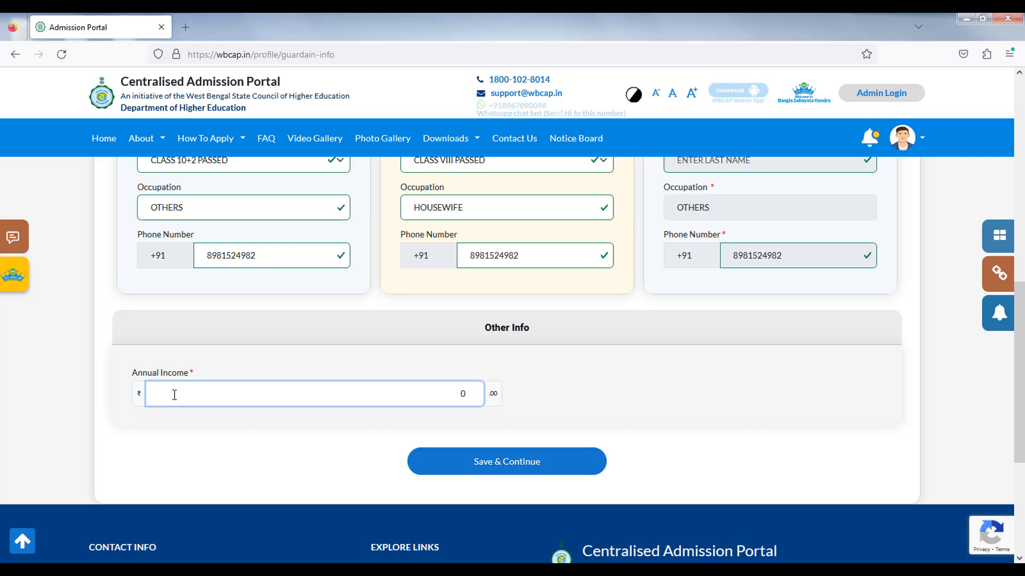
pyautogui.write('200000')
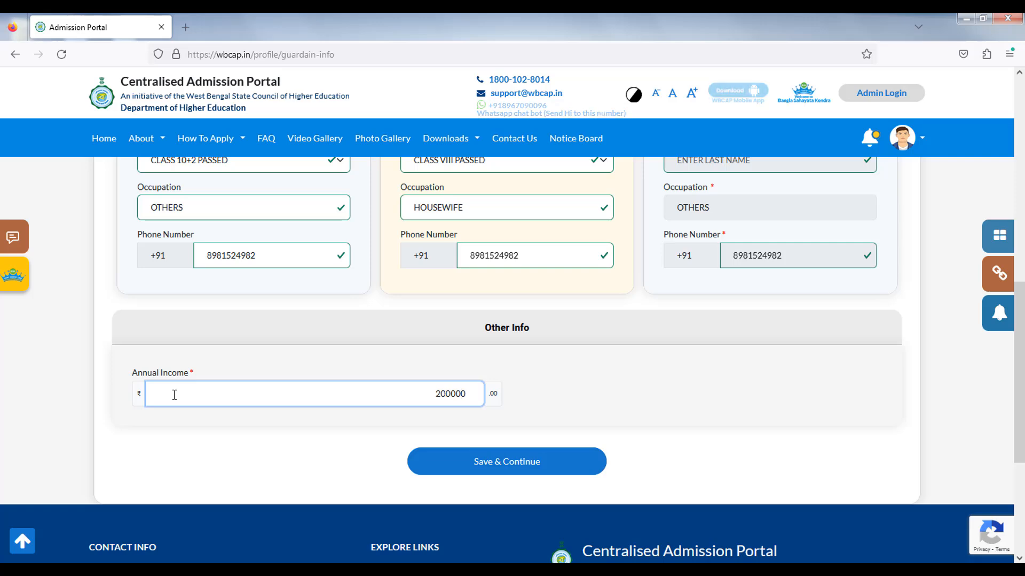
# Step: Save the additional information, confirm saving the page and continue to the results section
pyautogui.click(226, 465)
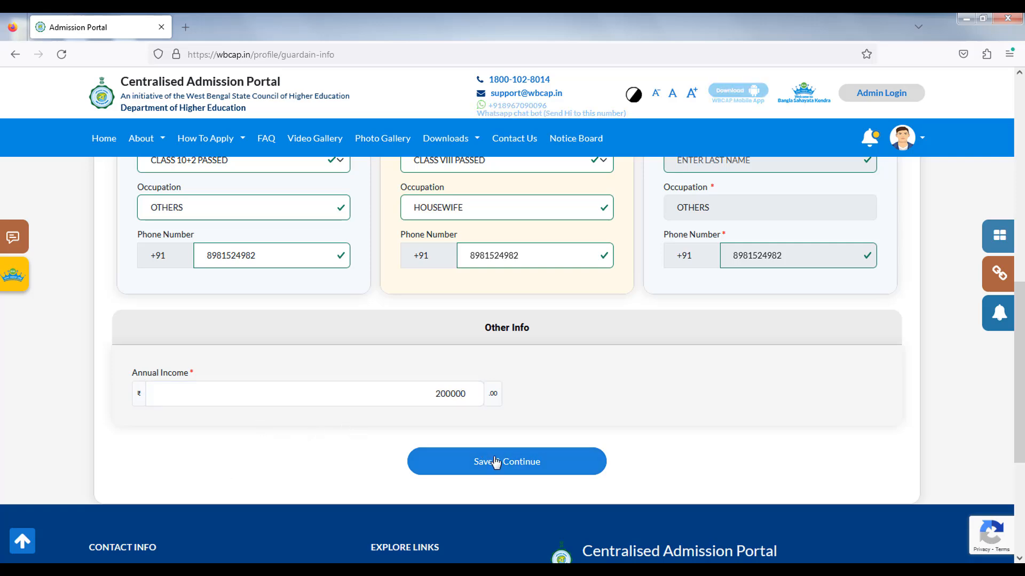
pyautogui.click(496, 462)
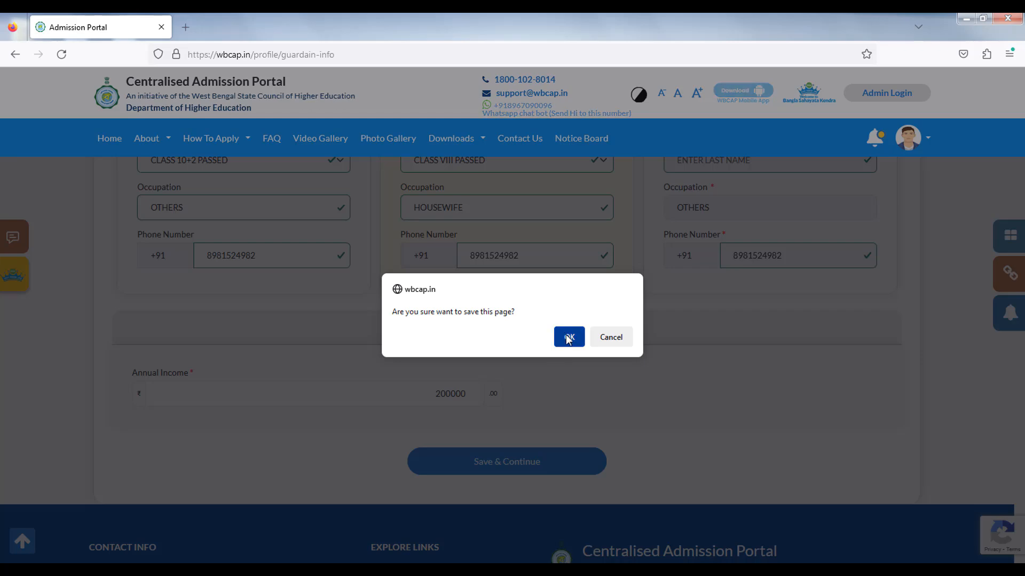
pyautogui.click(569, 337)
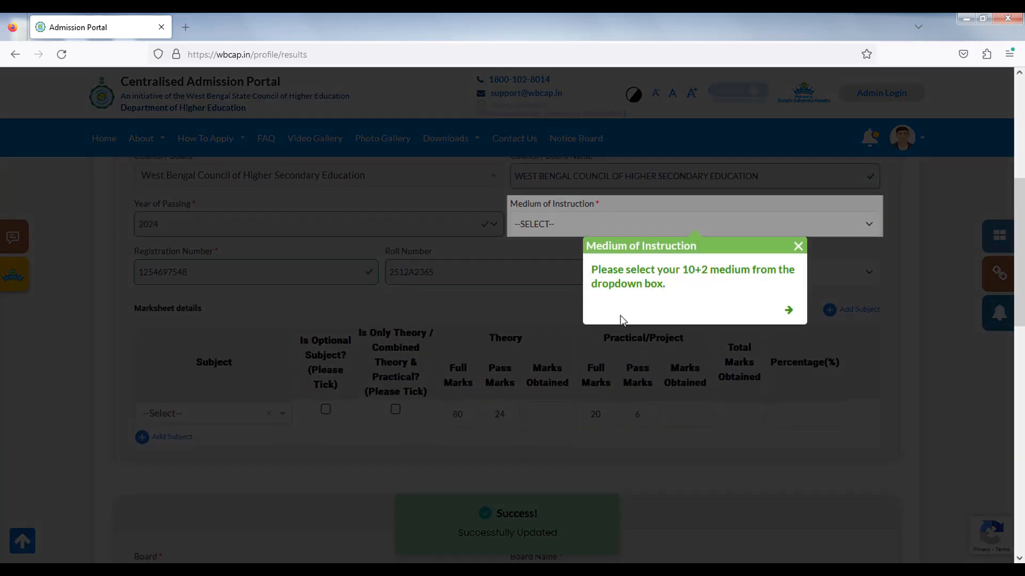
# Step: Dismiss the Medium of Instruction guide and look over the 10+2 examination result form
pyautogui.click(798, 246)
pyautogui.scroll(4, 802, 301)
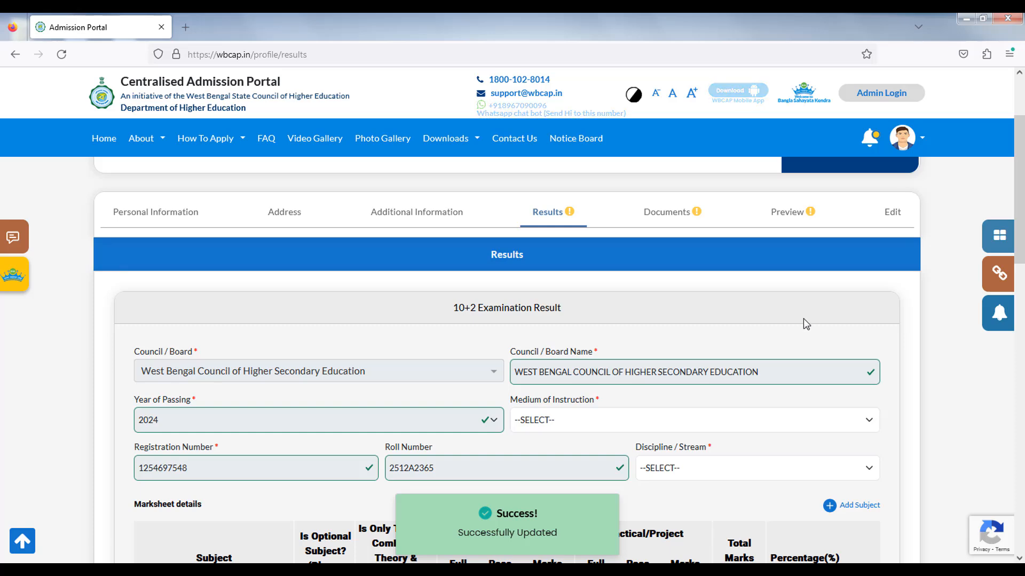
pyautogui.scroll(-3, 803, 320)
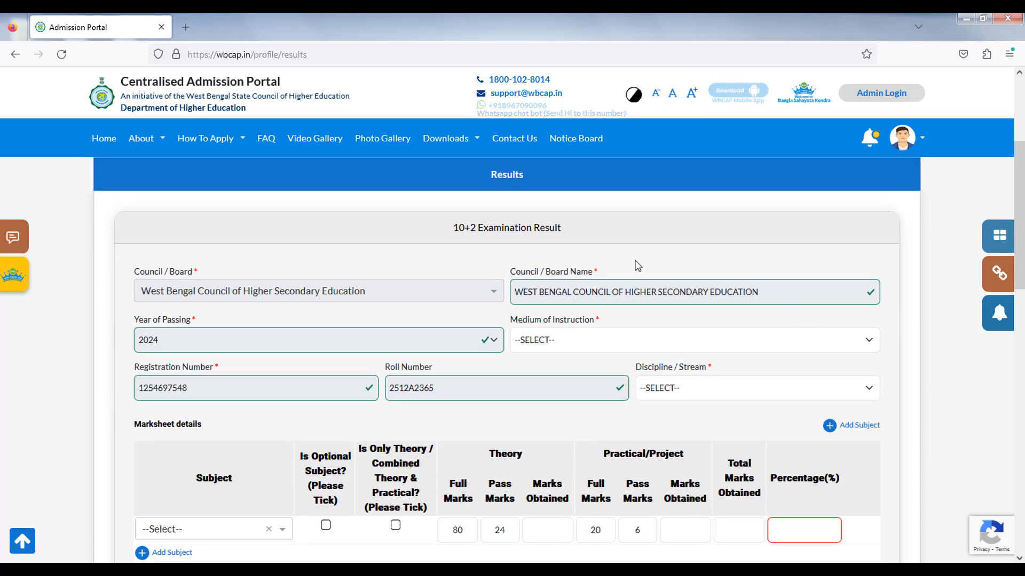
pyautogui.scroll(-2, 566, 289)
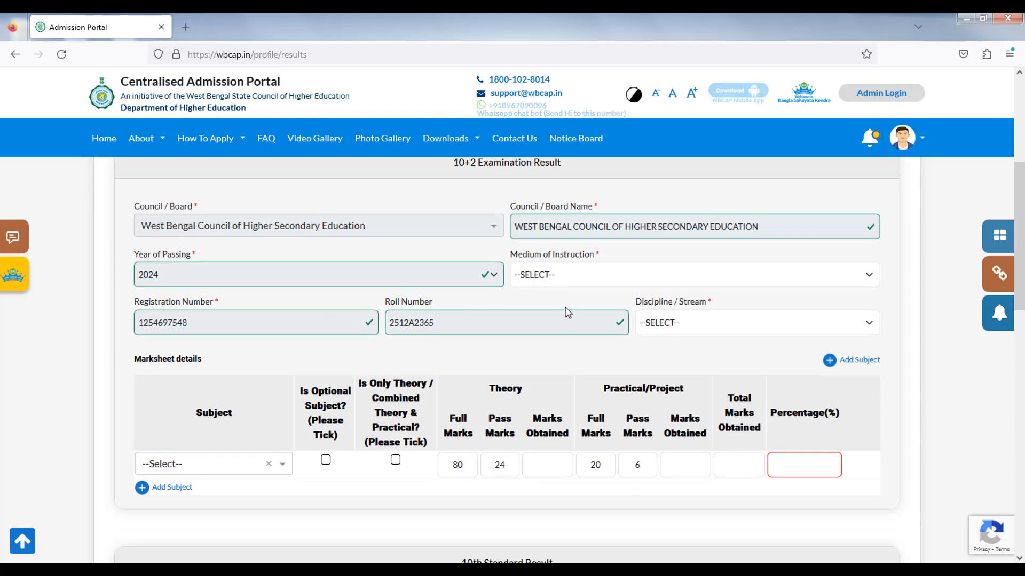
# Step: Set the 10+2 medium of instruction to BENGALI and the discipline / stream to ARTS
pyautogui.click(544, 277)
pyautogui.click(638, 303)
pyautogui.moveTo(635, 302); pyautogui.dragTo(701, 310)
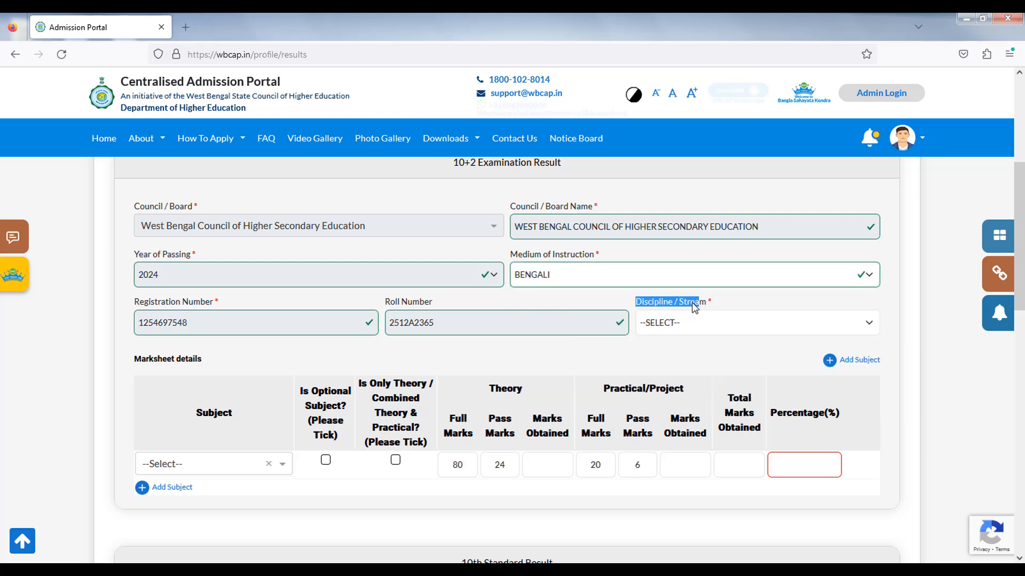
pyautogui.click(671, 327)
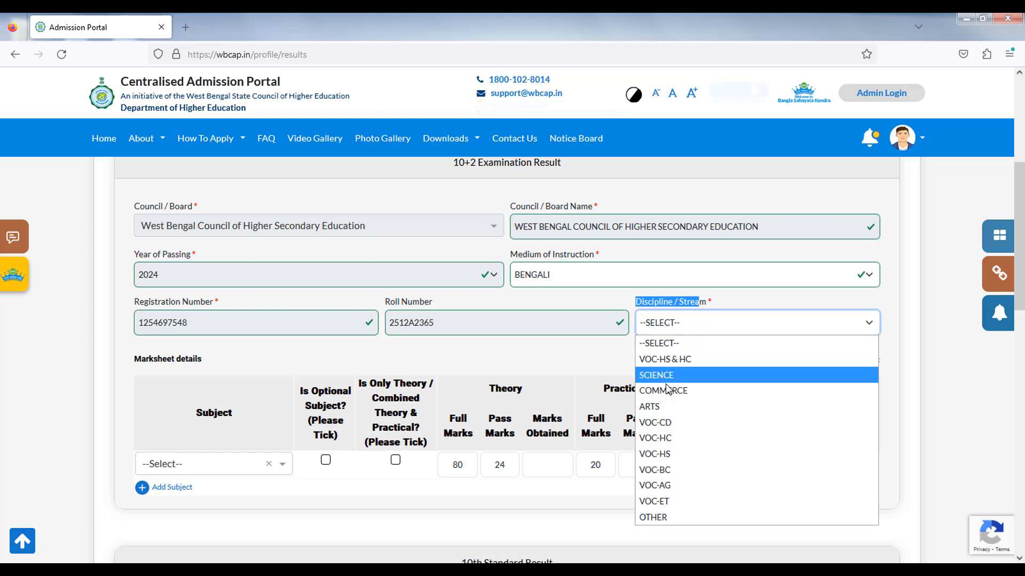
pyautogui.click(662, 406)
pyautogui.click(109, 416)
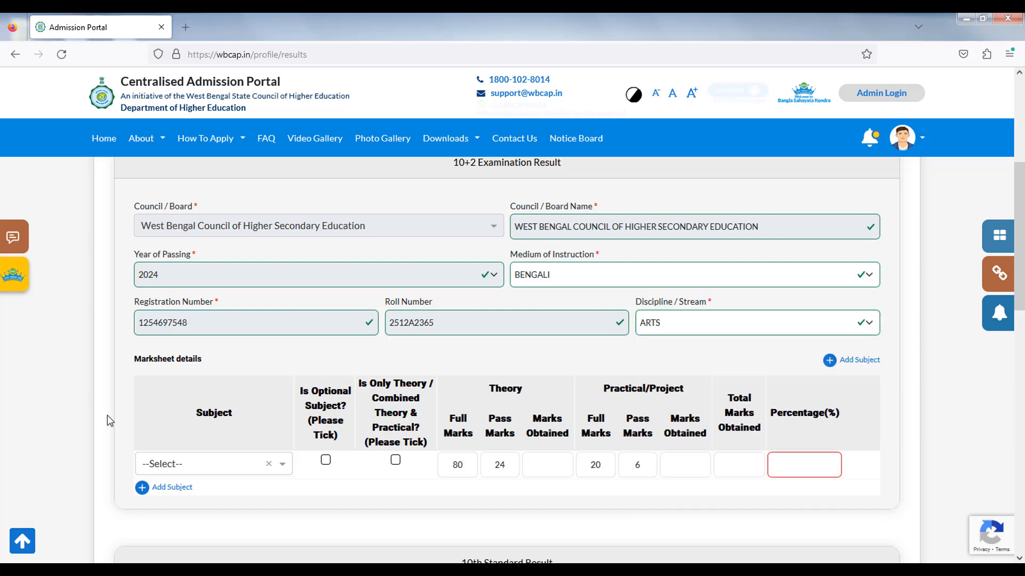
# Step: Choose WB-HS - Bengali as the first 10+2 marksheet subject with language type 1st Lang
pyautogui.scroll(-3, 111, 415)
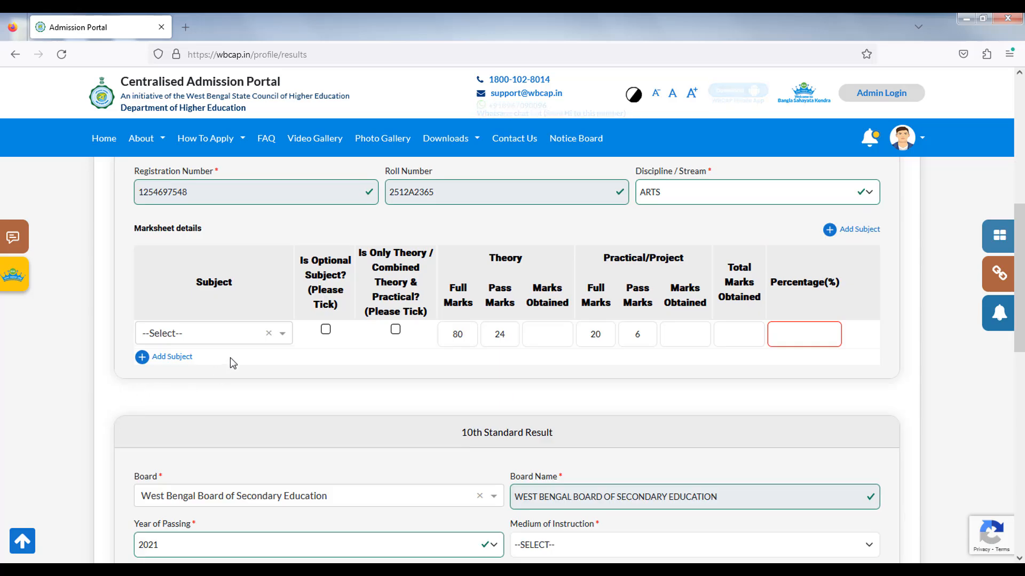
pyautogui.moveTo(195, 290); pyautogui.dragTo(236, 287)
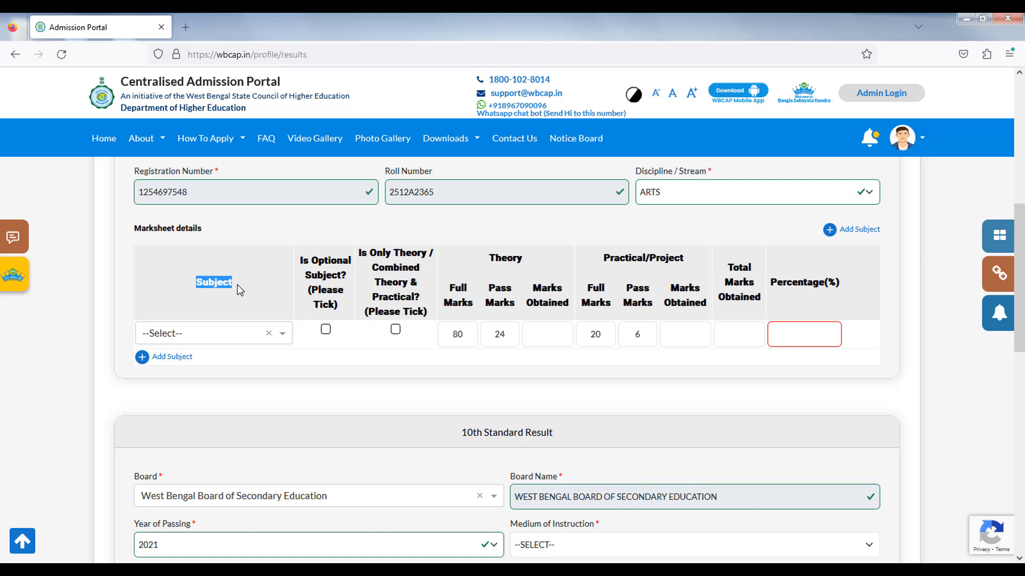
pyautogui.click(228, 328)
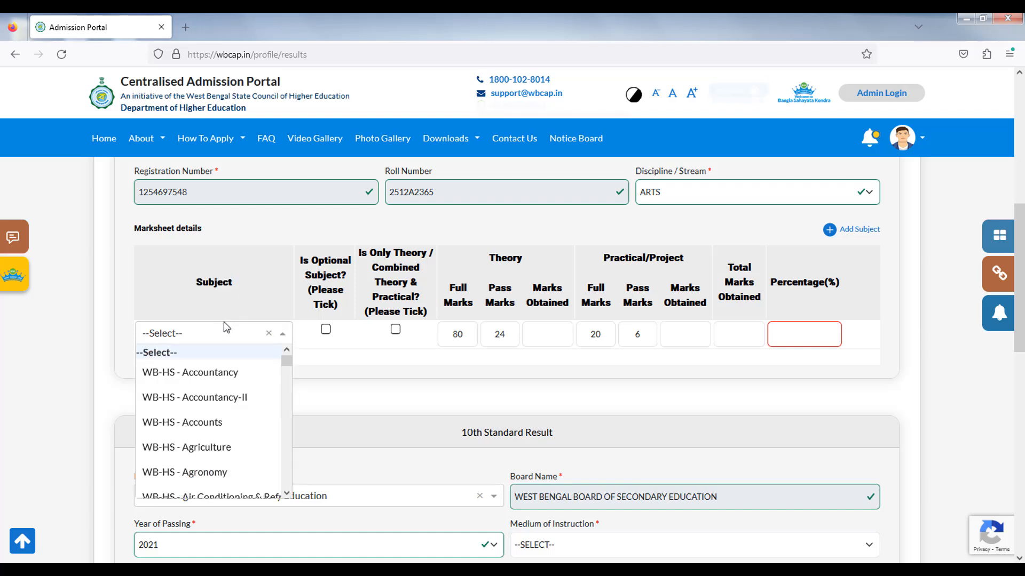
pyautogui.write('ben')
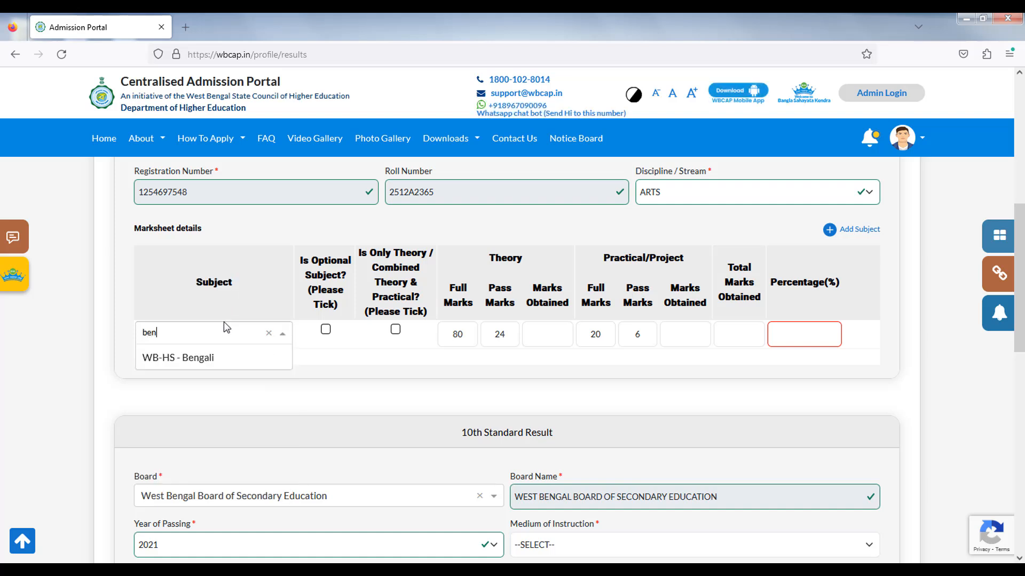
pyautogui.click(204, 359)
pyautogui.click(341, 367)
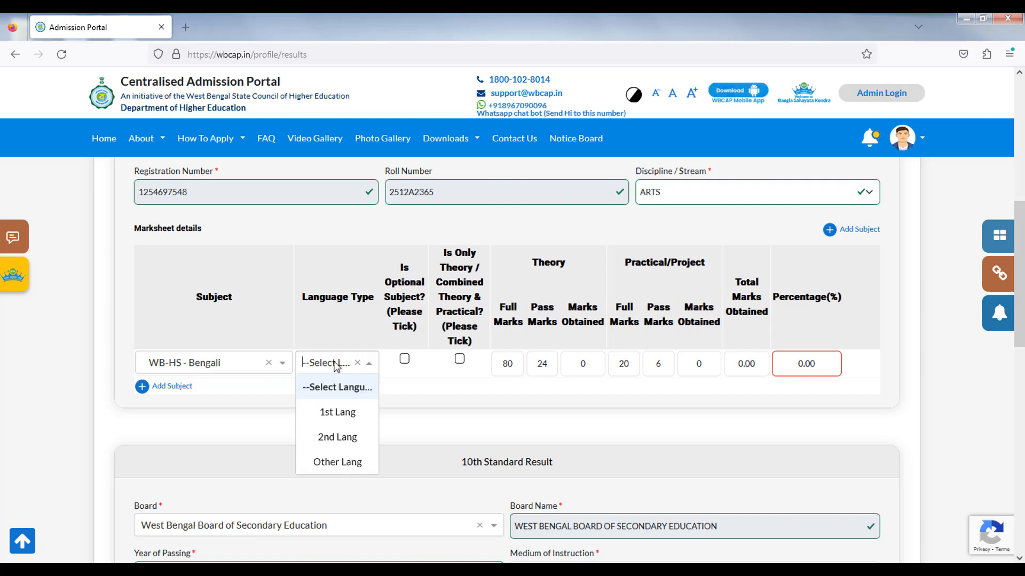
pyautogui.click(340, 416)
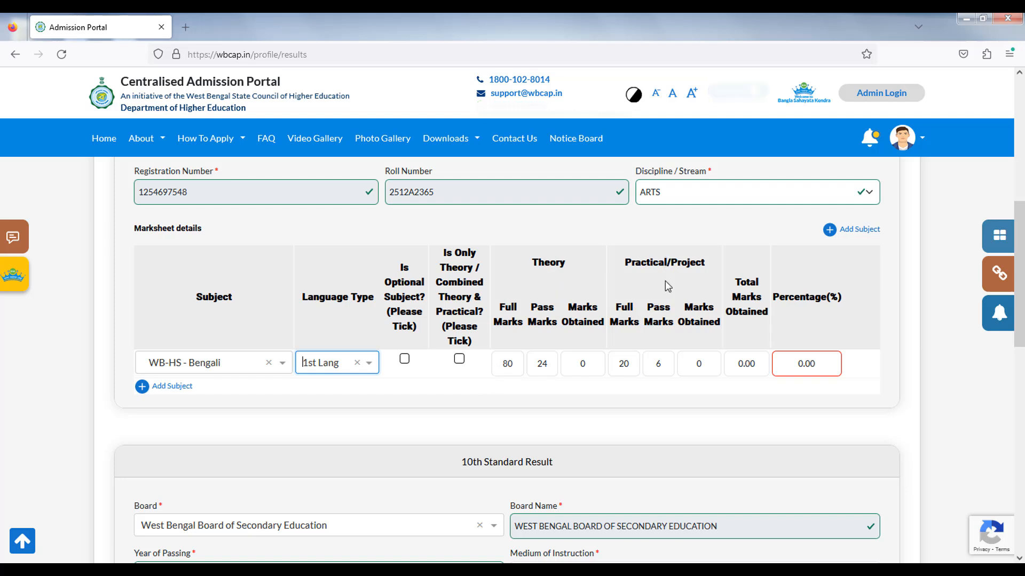
# Step: Enter the marks obtained for 10+2 Bengali as 52 in theory and 20 in practical/project
pyautogui.click(590, 367)
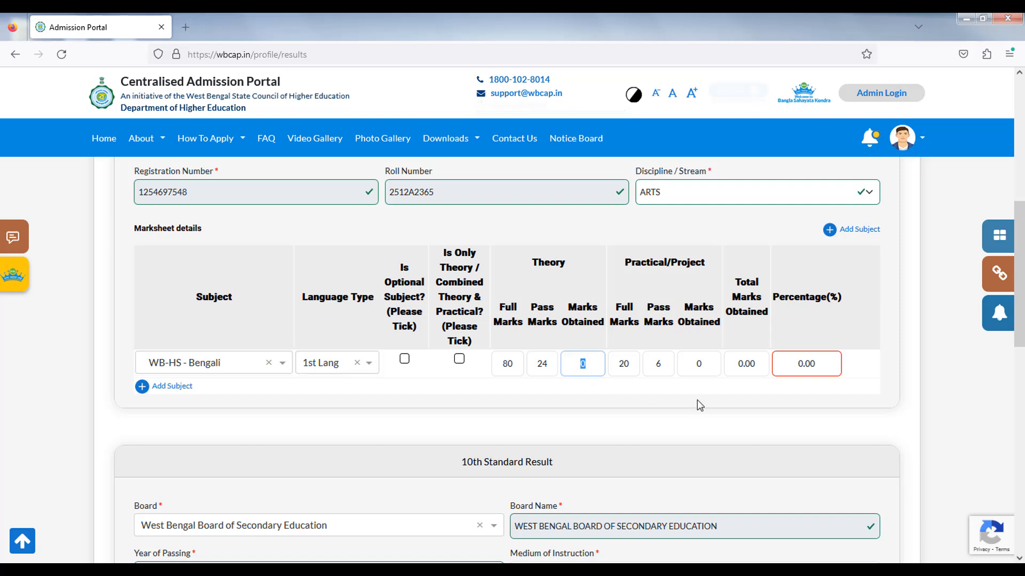
pyautogui.write('52')
pyautogui.press('Tab')
pyautogui.press('Tab')
pyautogui.press('Tab')
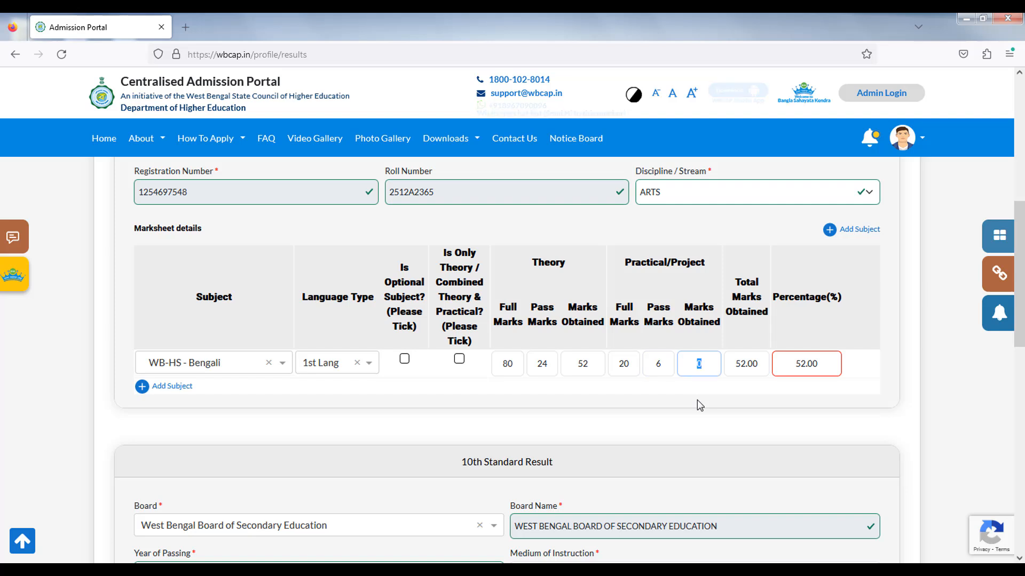
pyautogui.write('54')
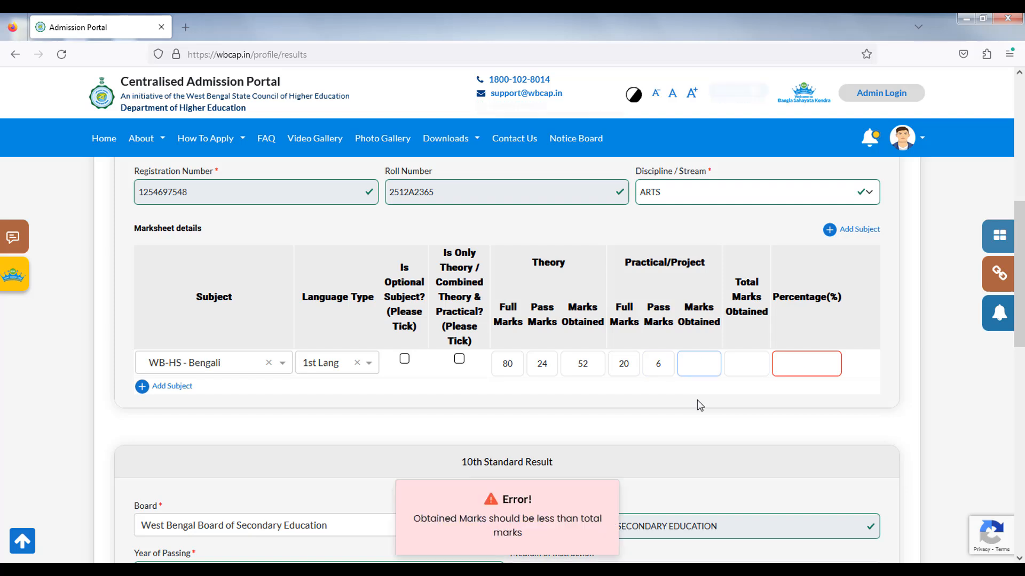
pyautogui.write('20')
# Step: Add WB-HS - English as the second 10+2 subject with language type 2nd Lang
pyautogui.click(176, 391)
pyautogui.click(184, 391)
pyautogui.write('e')
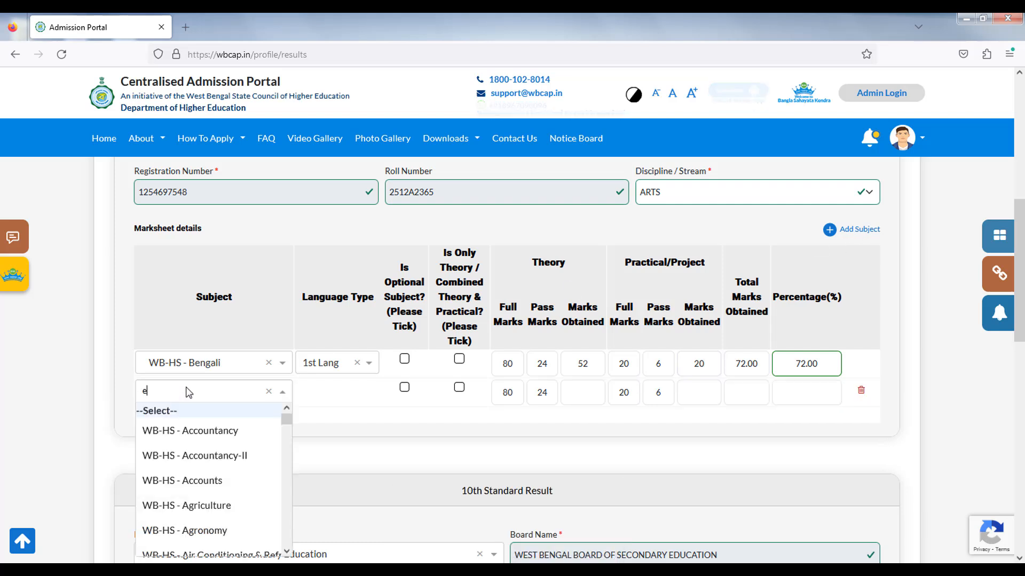
pyautogui.write('ng')
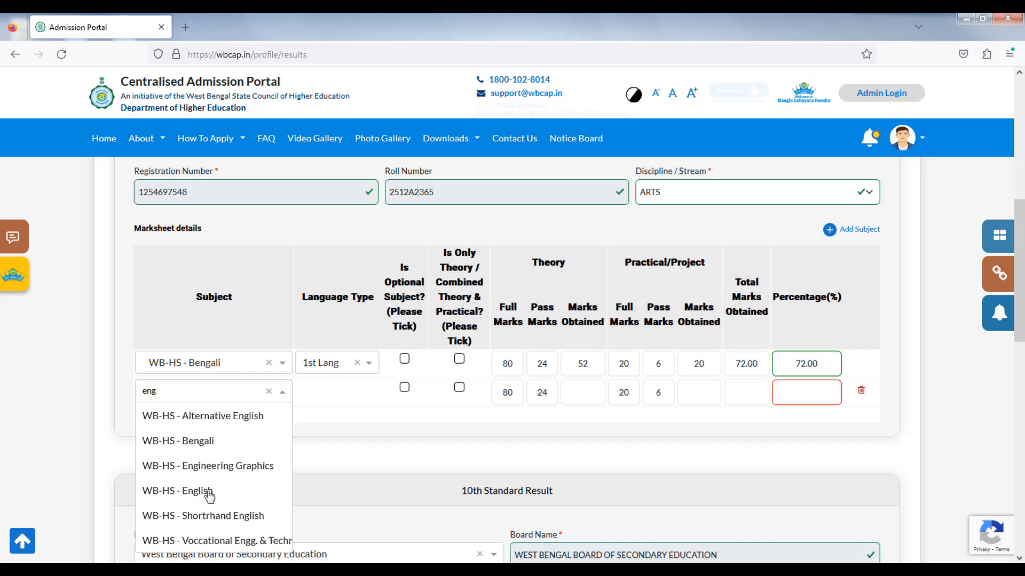
pyautogui.click(209, 496)
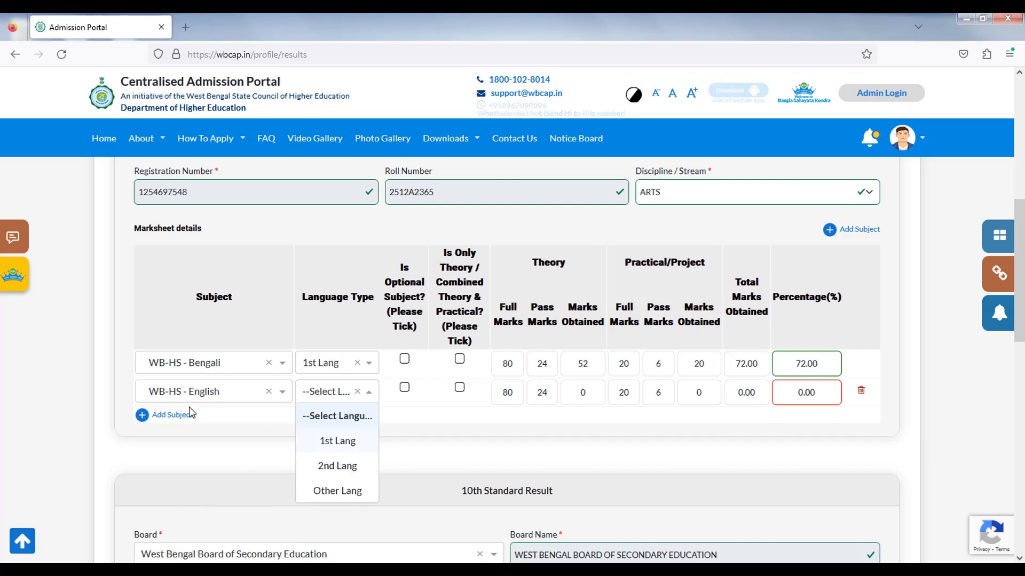
pyautogui.click(337, 466)
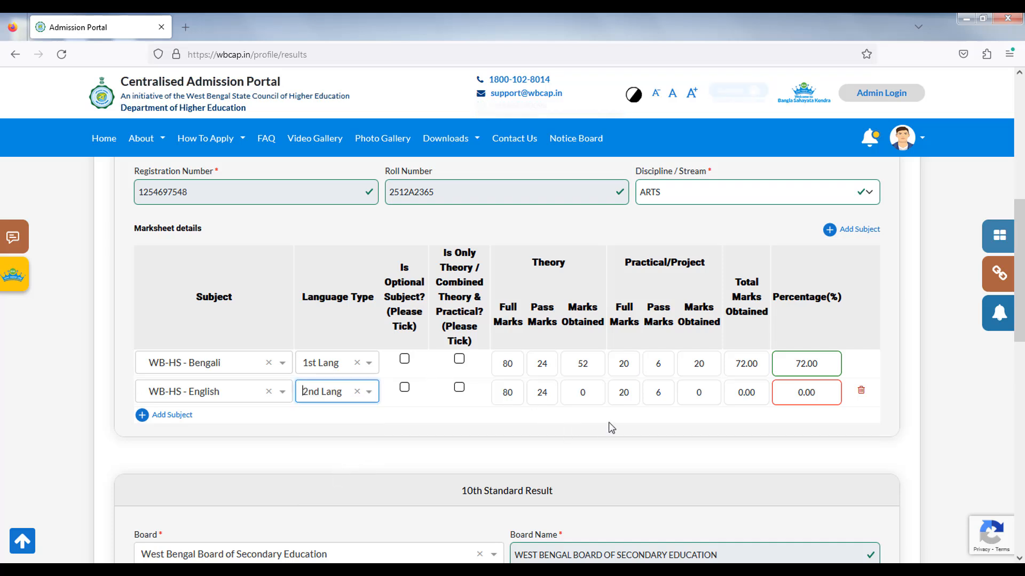
# Step: Enter the marks obtained for 10+2 English as 35 in theory and 20 in practical/project
pyautogui.click(589, 394)
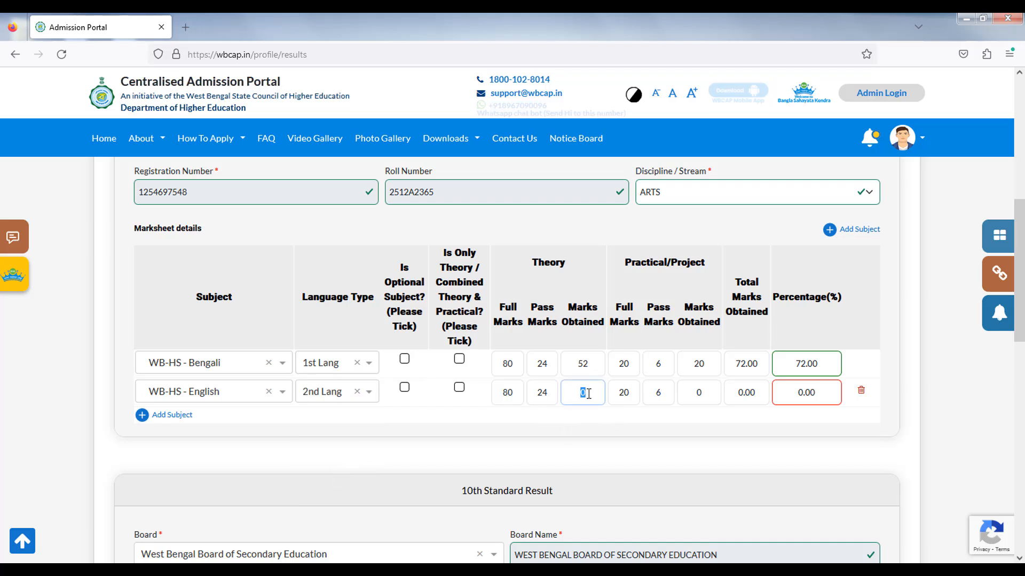
pyautogui.write('35')
pyautogui.press('Tab')
pyautogui.write('20')
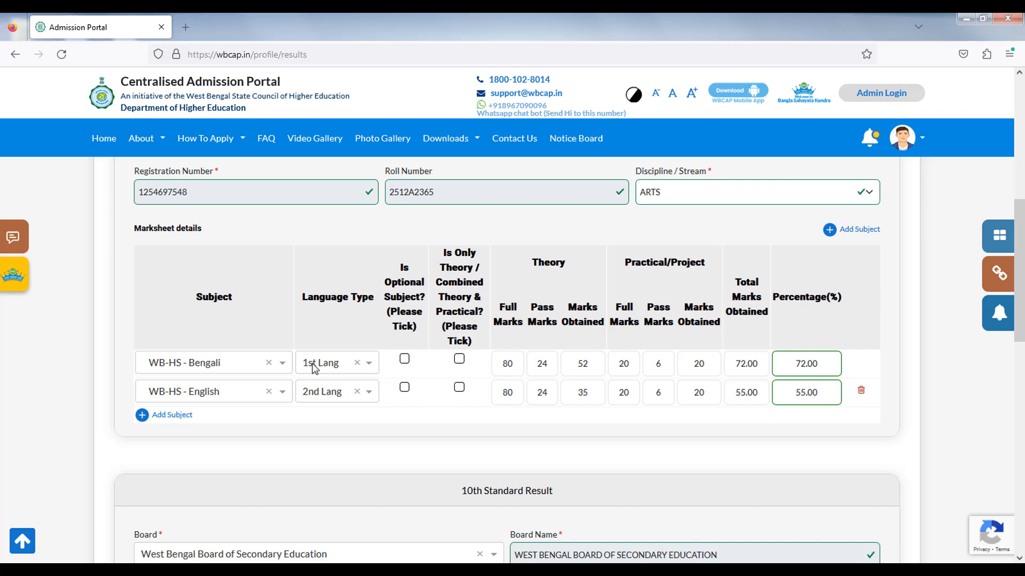
pyautogui.scroll(-1, 315, 369)
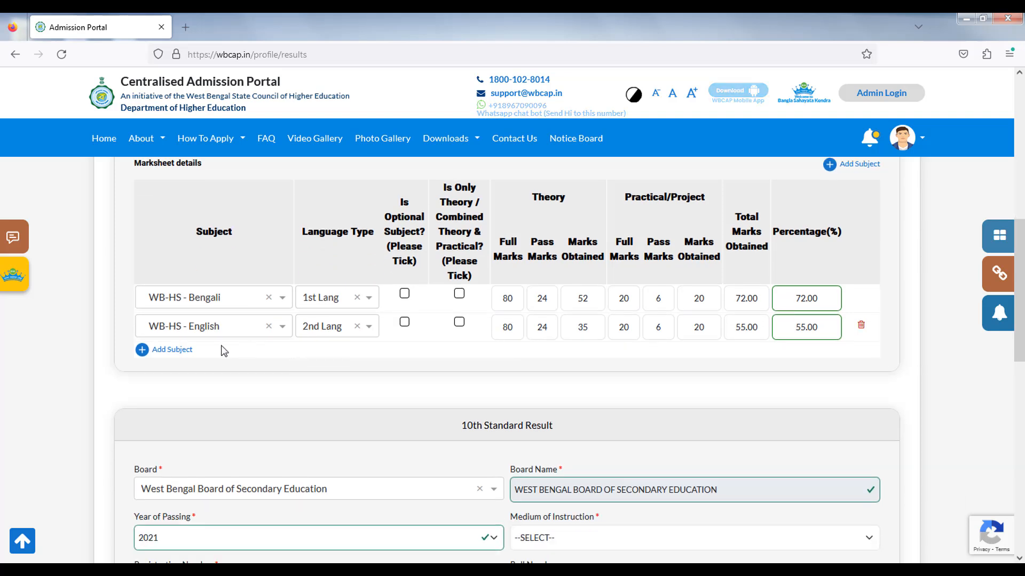
# Step: Add History, Geography, Physics and Mathematics to the 10+2 marksheet, marking Mathematics as optional with 45 theory and 20 practical/project marks obtained
pyautogui.click(184, 352)
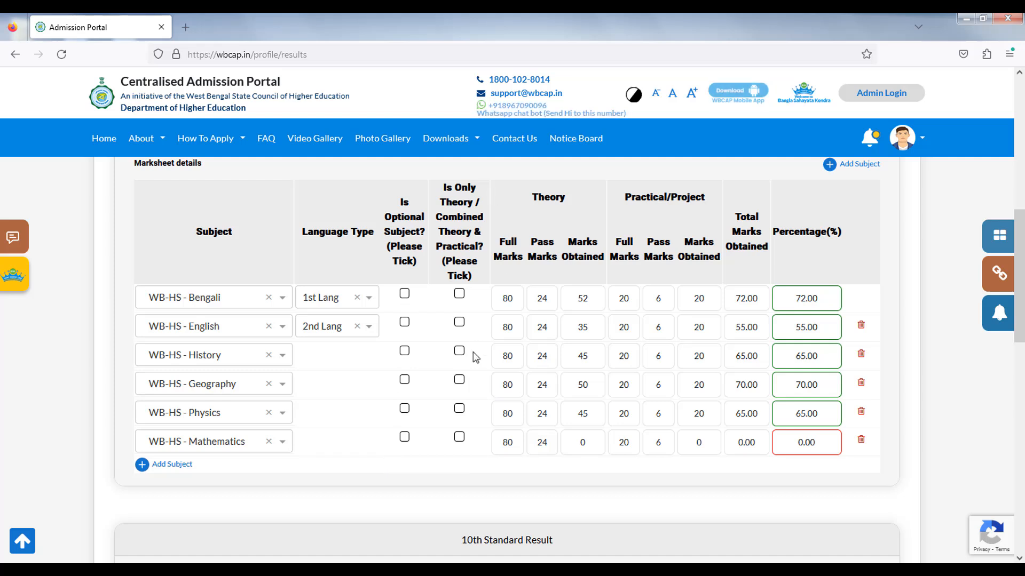
pyautogui.click(404, 437)
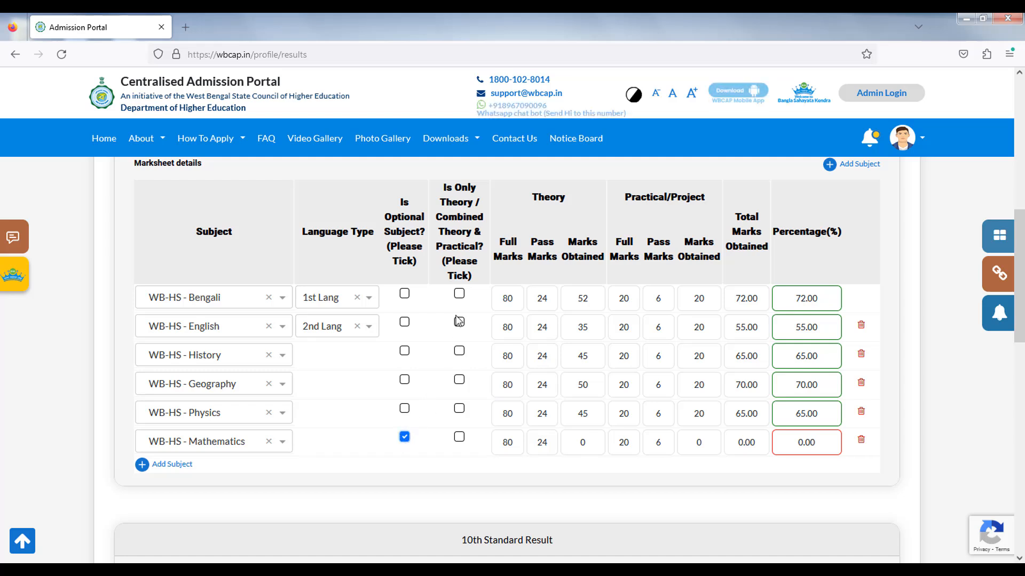
pyautogui.click(587, 447)
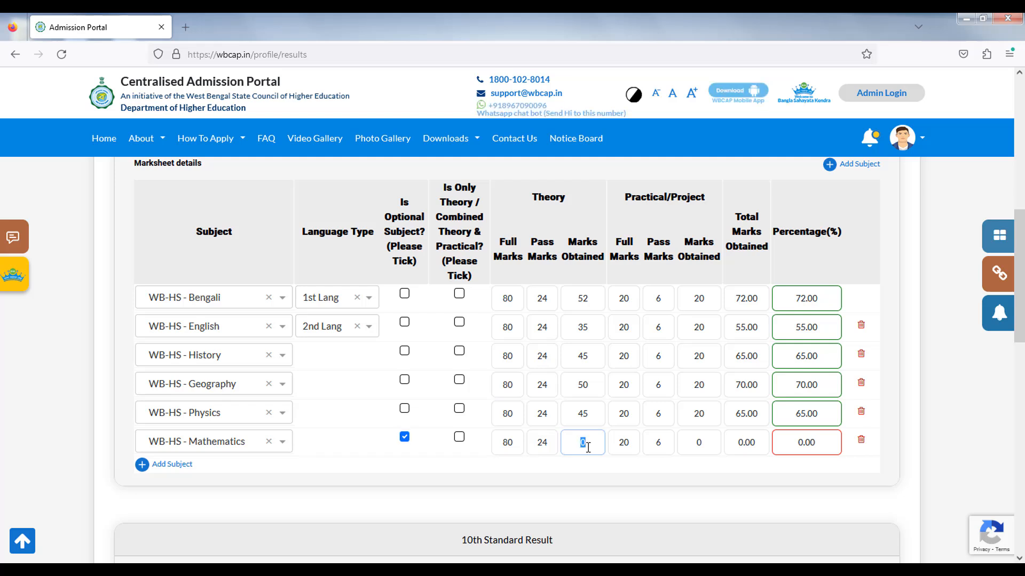
pyautogui.write('45')
pyautogui.press('Tab')
pyautogui.press('Tab')
pyautogui.press('Tab')
pyautogui.write('20')
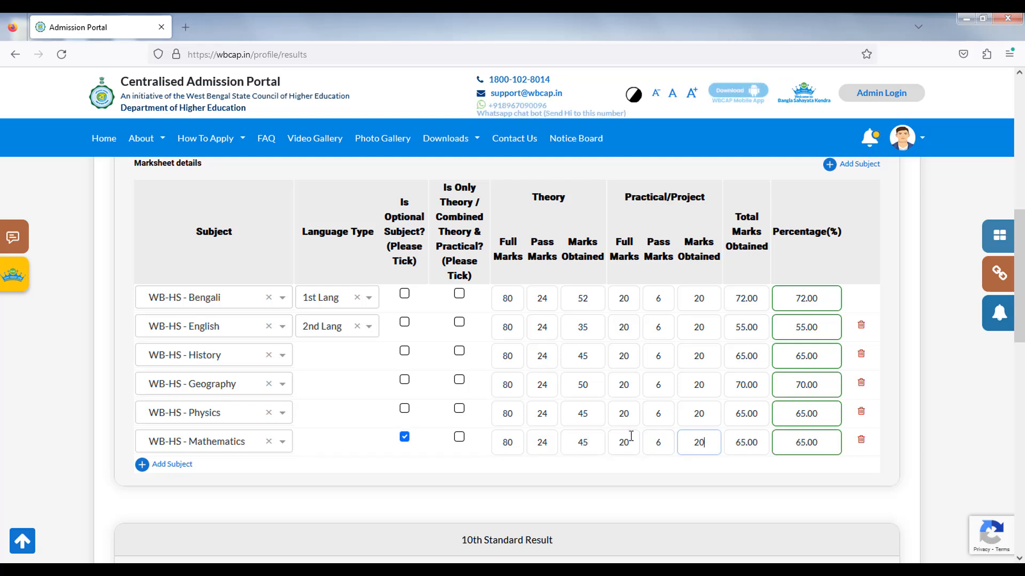
pyautogui.click(945, 423)
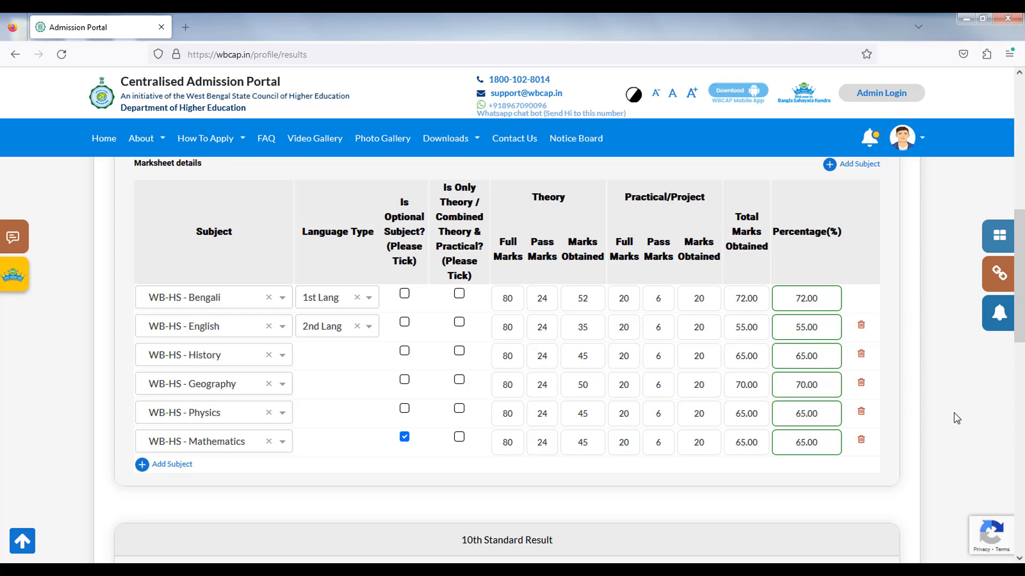
# Step: Set the 10th Standard year of passing to 2022 and the medium of instruction to BENGALI
pyautogui.scroll(-5, 955, 415)
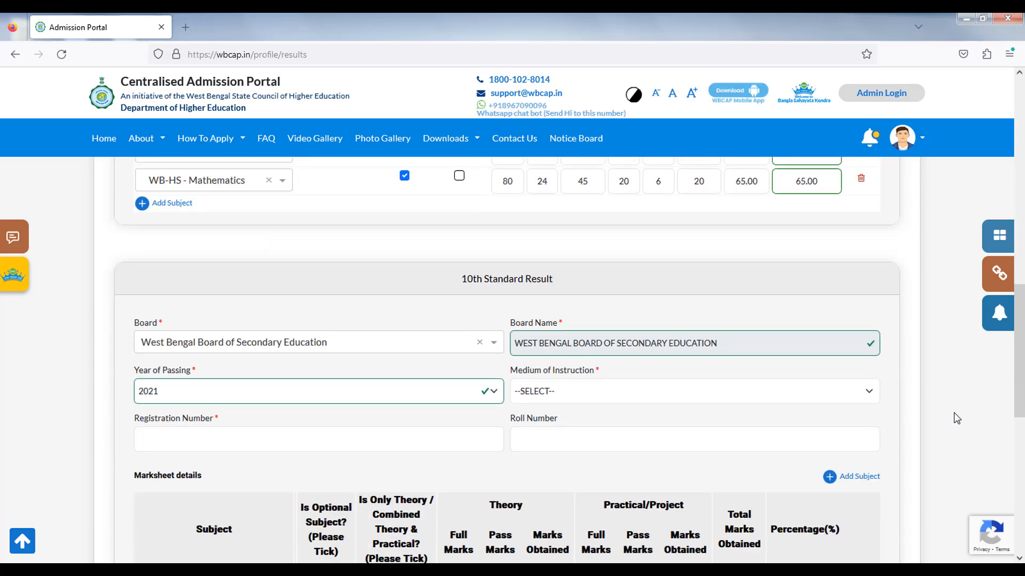
pyautogui.scroll(-1, 953, 412)
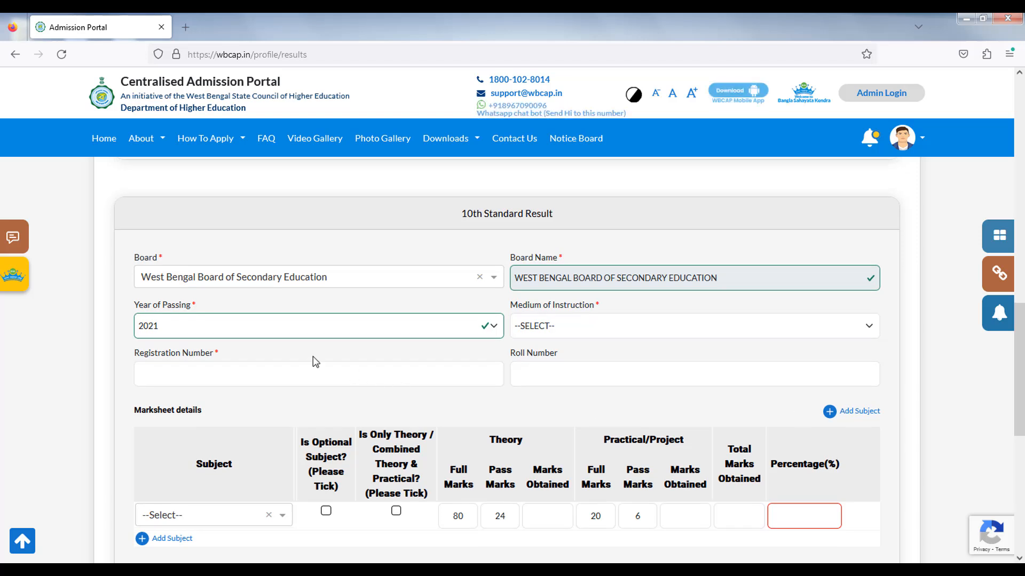
pyautogui.click(263, 327)
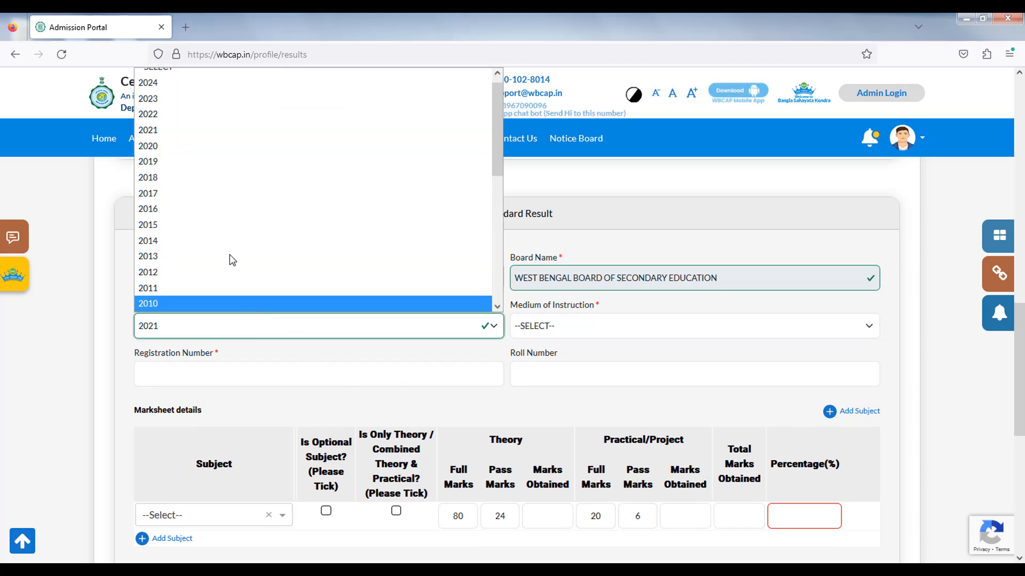
pyautogui.click(185, 114)
pyautogui.click(575, 326)
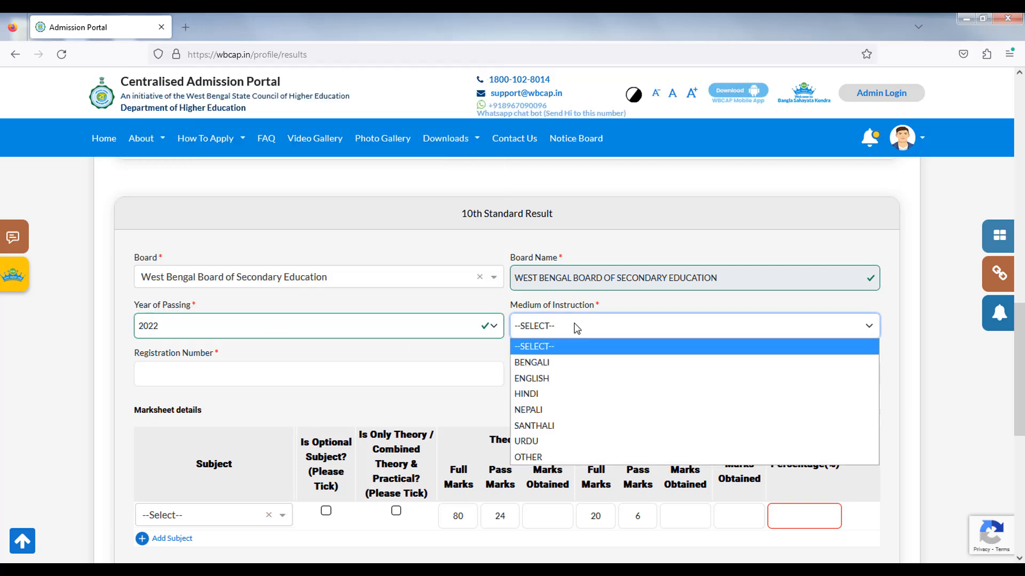
pyautogui.click(543, 364)
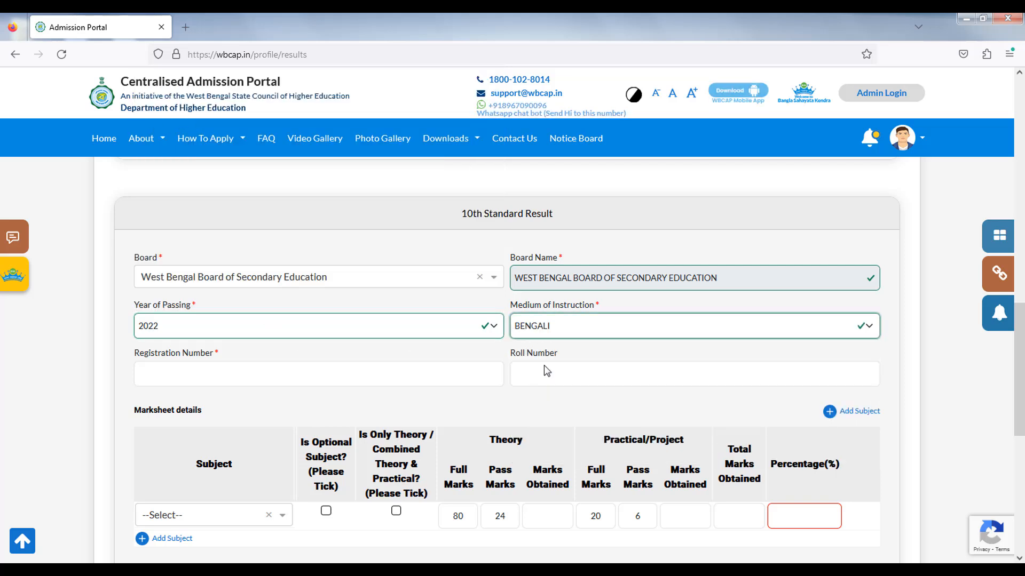
# Step: Enter the student's registration number and roll number for the 10th Standard result
pyautogui.click(225, 375)
pyautogui.scroll(-2, 225, 374)
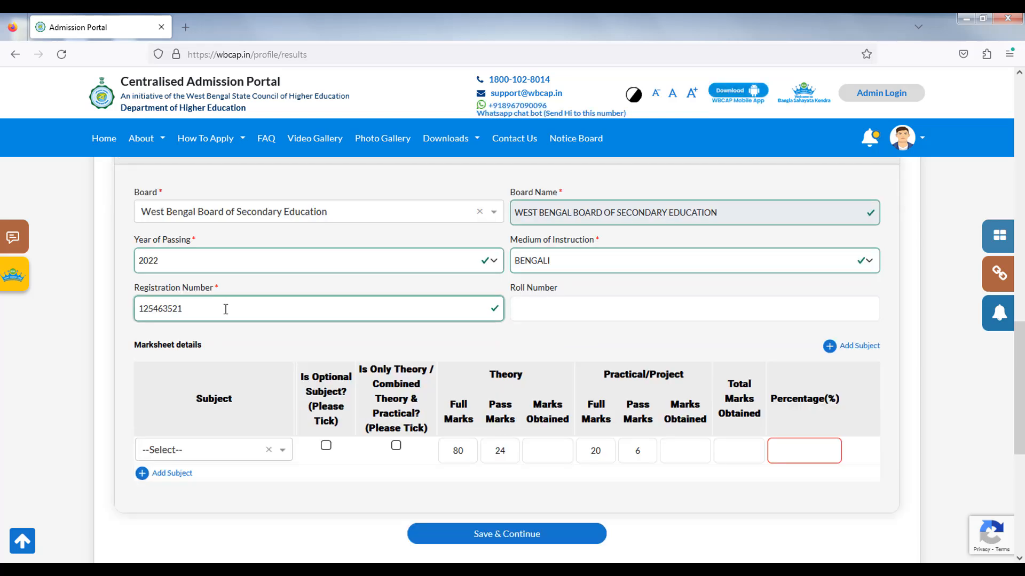
pyautogui.press('Tab')
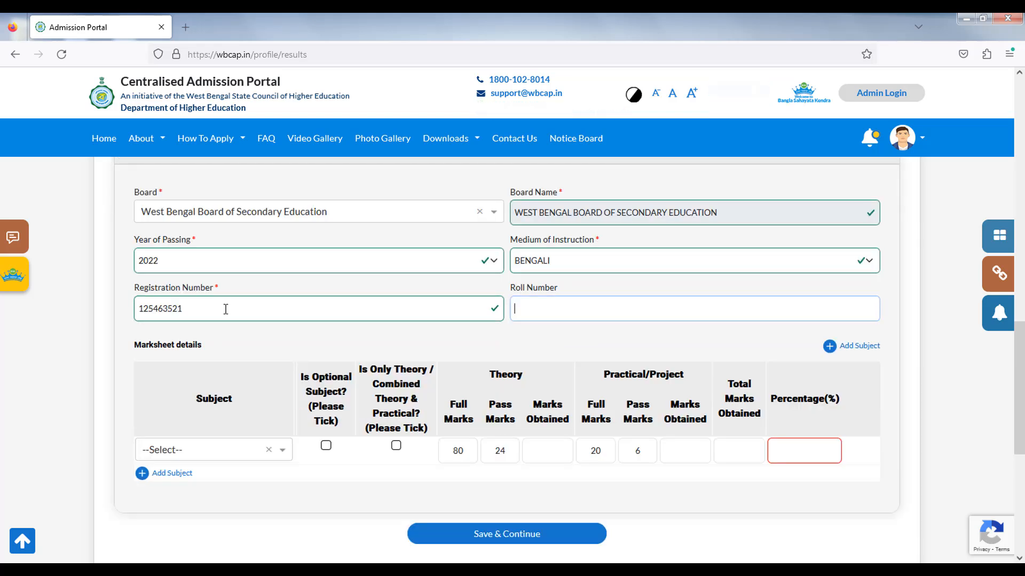
pyautogui.click(950, 352)
# Step: Choose WB-SE - Business Method as the last 10th Standard subject and enter 50 theory and 20 practical/project marks obtained
pyautogui.scroll(-3, 947, 354)
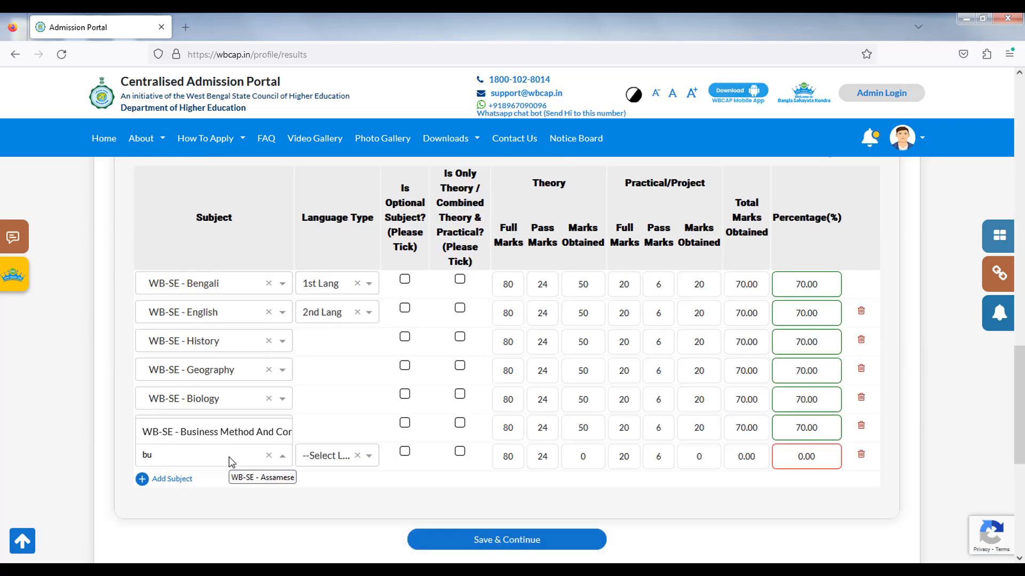
pyautogui.click(229, 435)
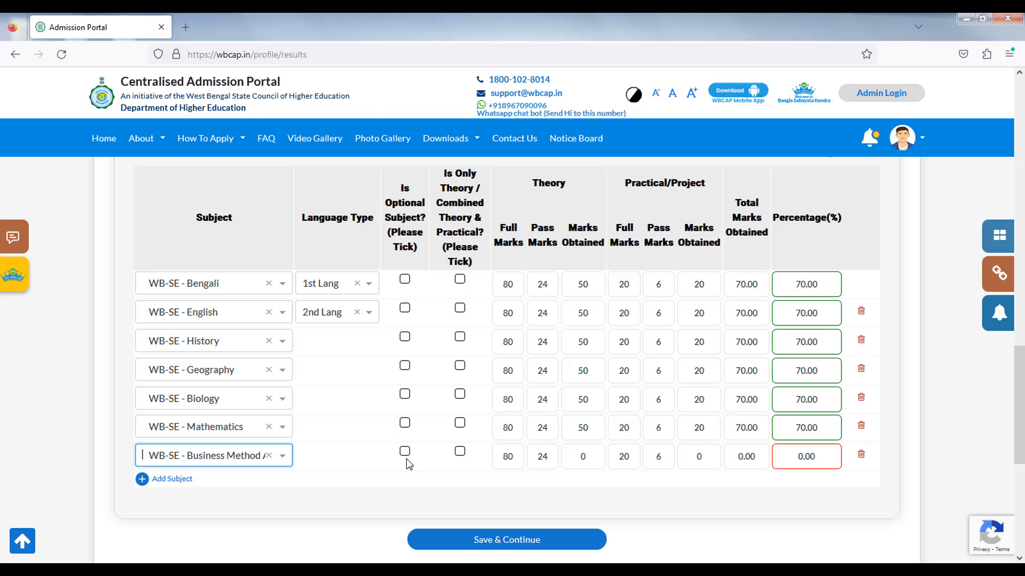
pyautogui.click(598, 457)
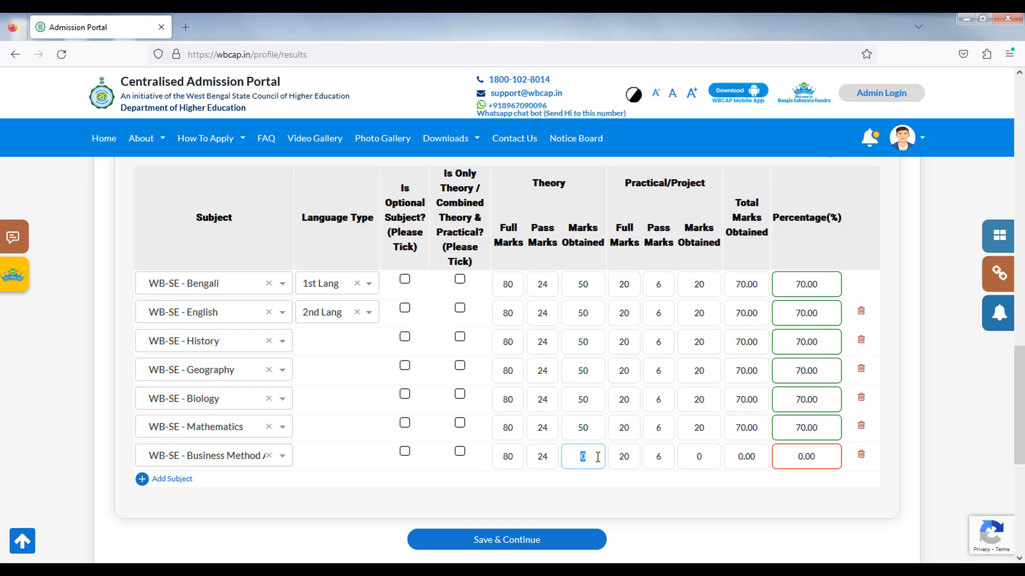
pyautogui.write('50')
pyautogui.click(702, 457)
pyautogui.write('20')
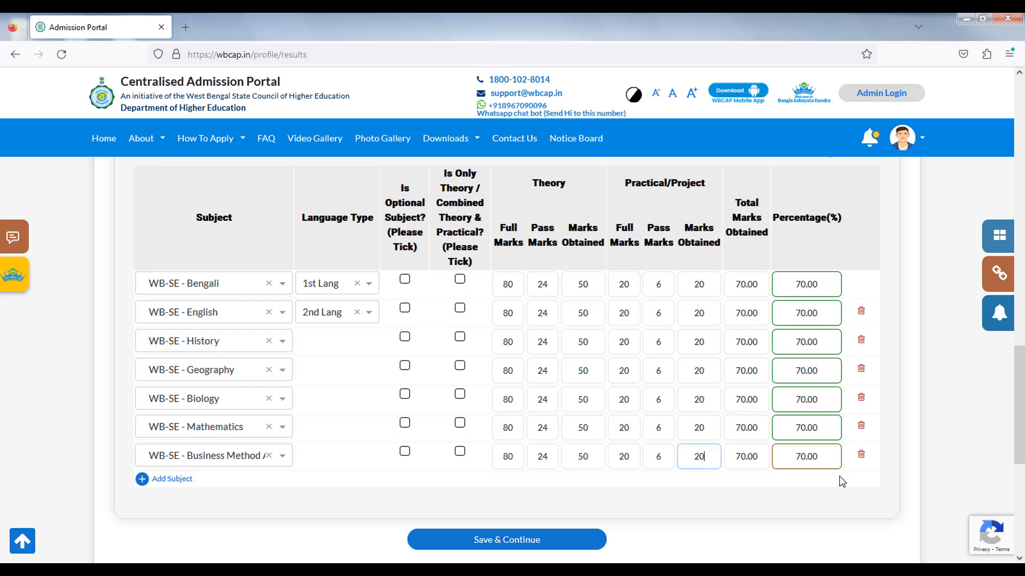
pyautogui.scroll(6, 943, 476)
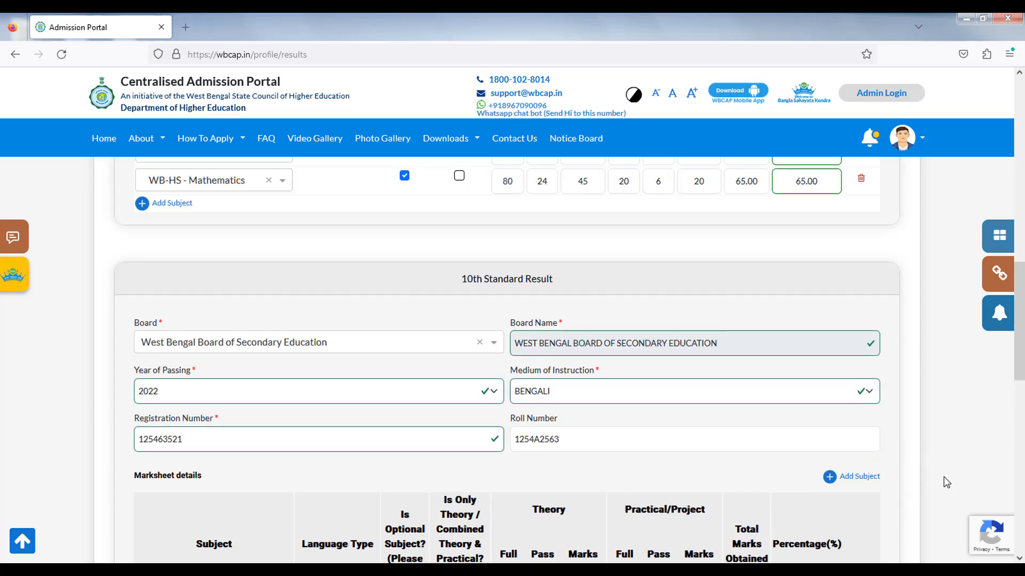
pyautogui.scroll(4, 943, 476)
pyautogui.scroll(-6, 944, 476)
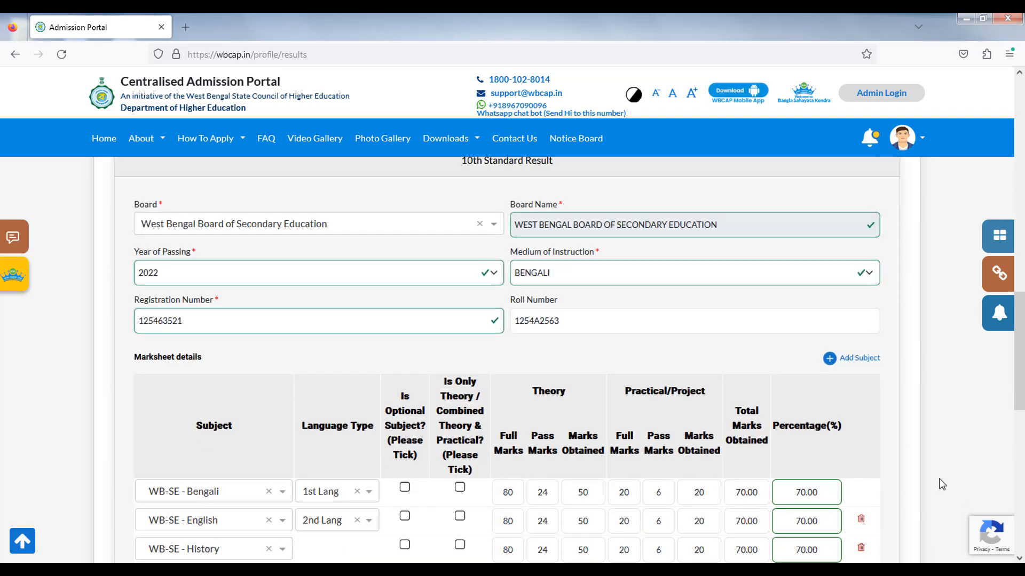
# Step: Save the completed results page, confirm the save, and dismiss the guided hints on the Documents page
pyautogui.scroll(-6, 942, 485)
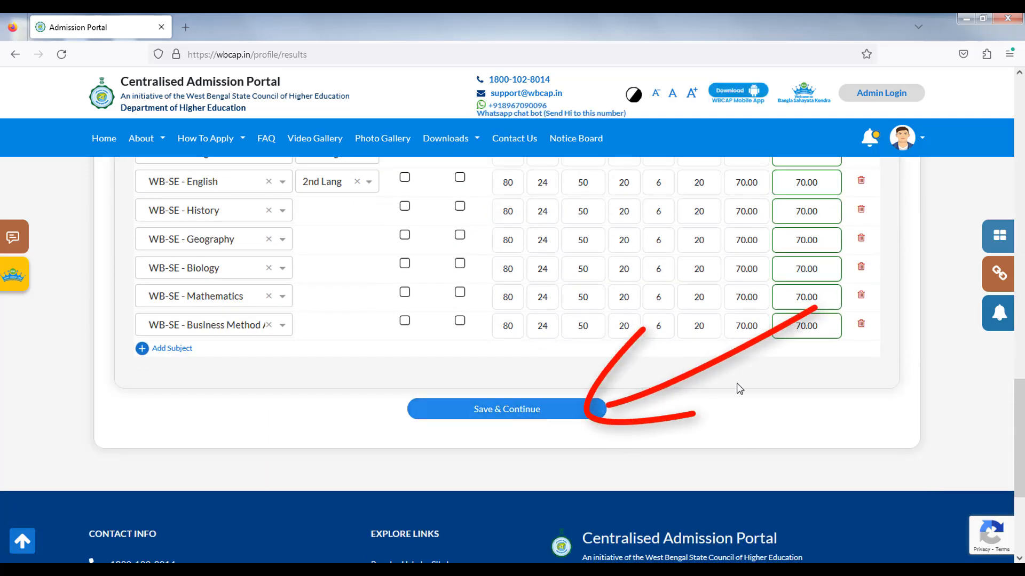
pyautogui.click(555, 409)
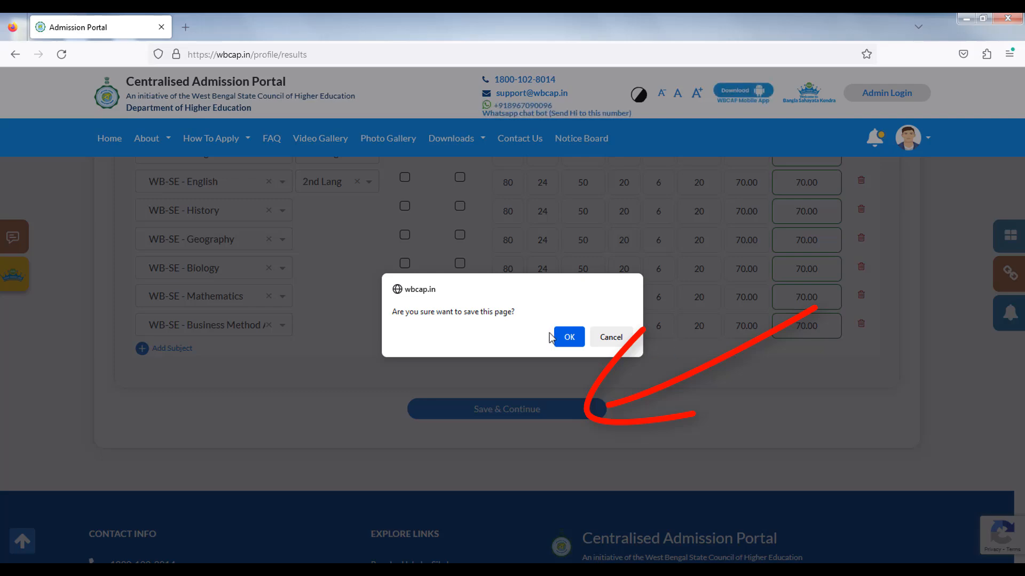
pyautogui.click(558, 337)
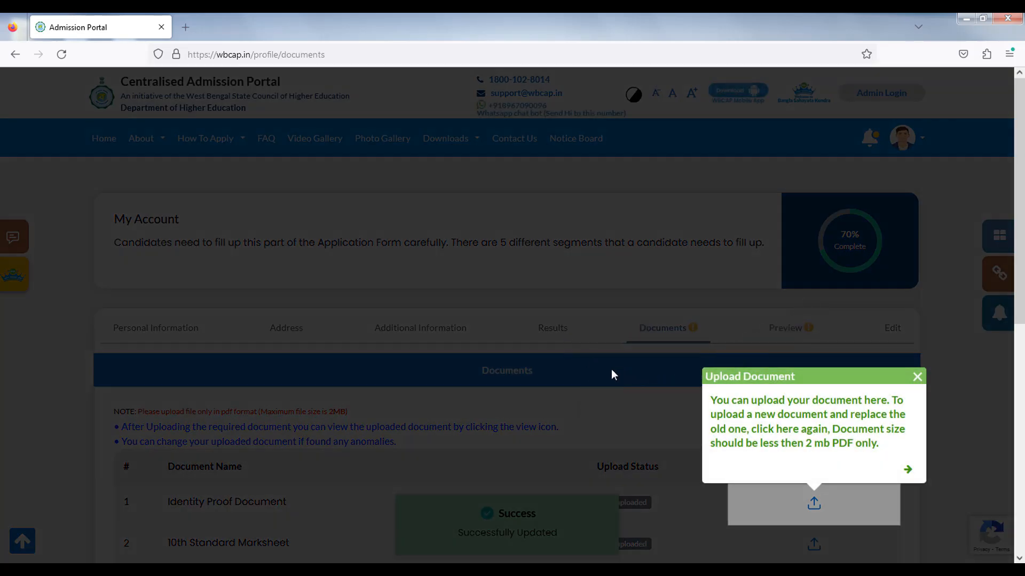
pyautogui.click(907, 469)
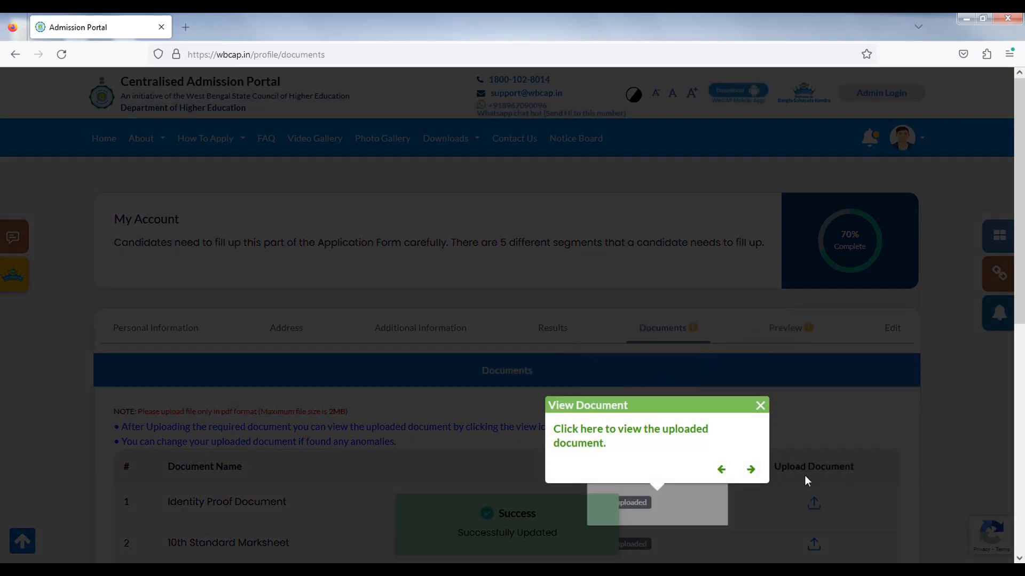
pyautogui.click(759, 407)
# Step: Review the required uploads: identity proof, 10th Standard marksheet, 10+2 Standard marksheet and age proof document
pyautogui.scroll(-3, 774, 437)
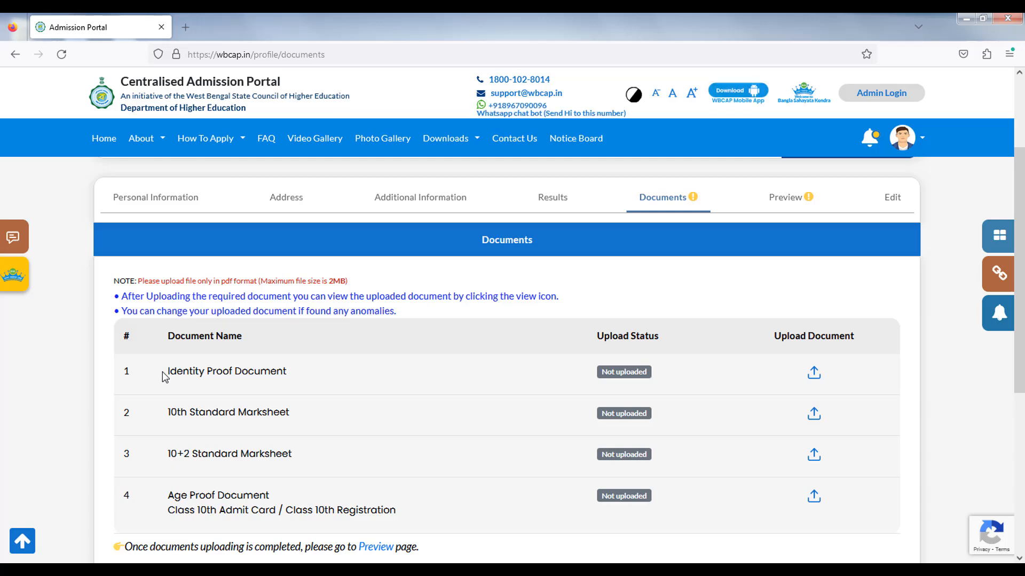
pyautogui.moveTo(162, 373); pyautogui.dragTo(295, 375)
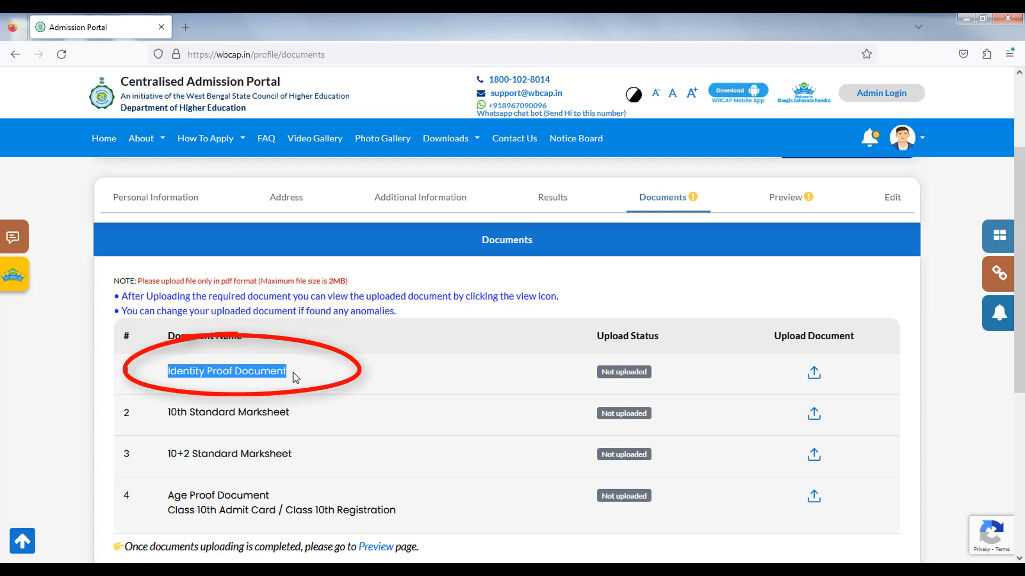
pyautogui.scroll(-3, 309, 363)
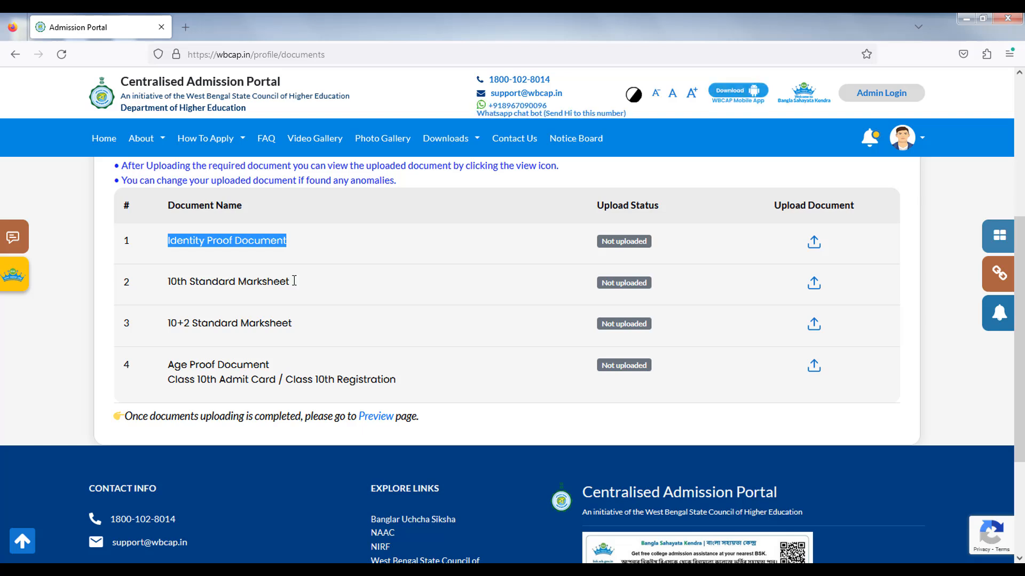
pyautogui.moveTo(178, 284); pyautogui.dragTo(283, 282)
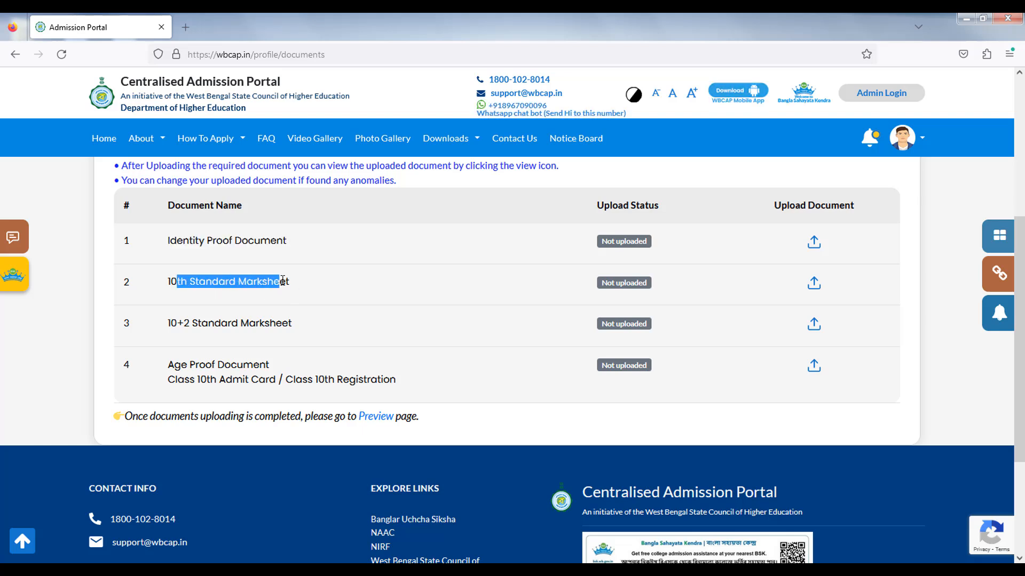
pyautogui.moveTo(178, 324); pyautogui.dragTo(293, 325)
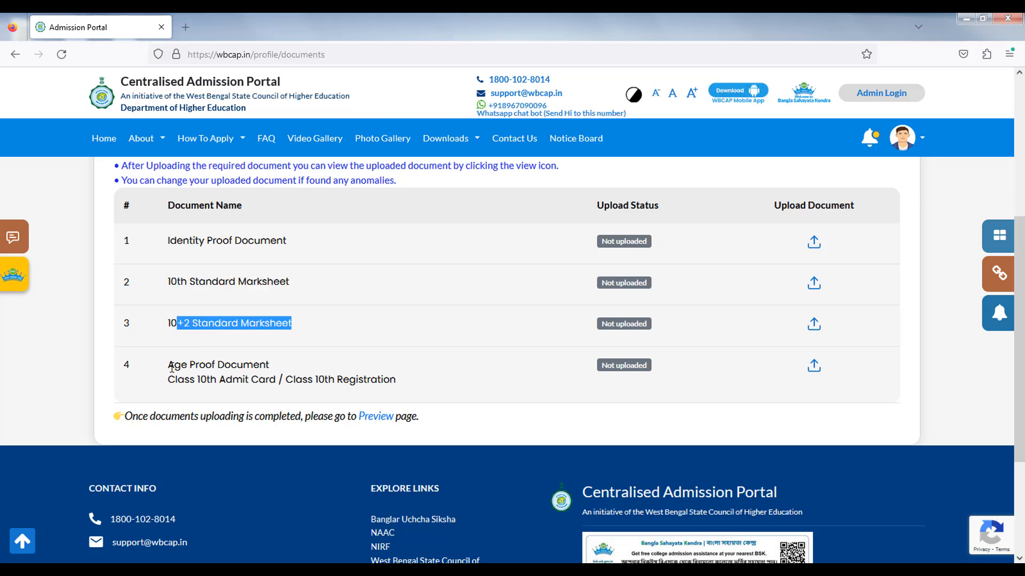
pyautogui.moveTo(171, 367); pyautogui.dragTo(320, 366)
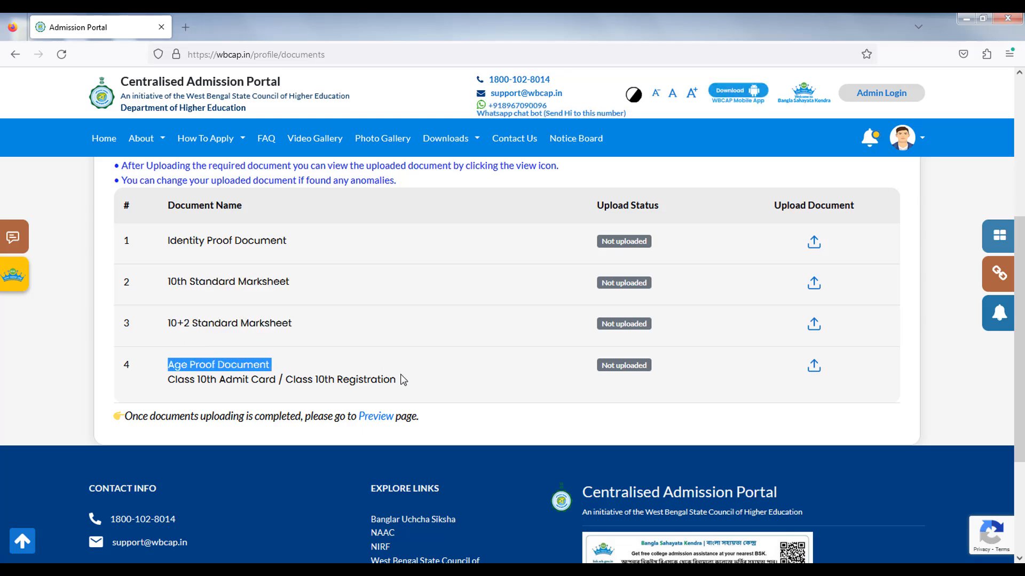
pyautogui.moveTo(403, 380); pyautogui.dragTo(407, 378)
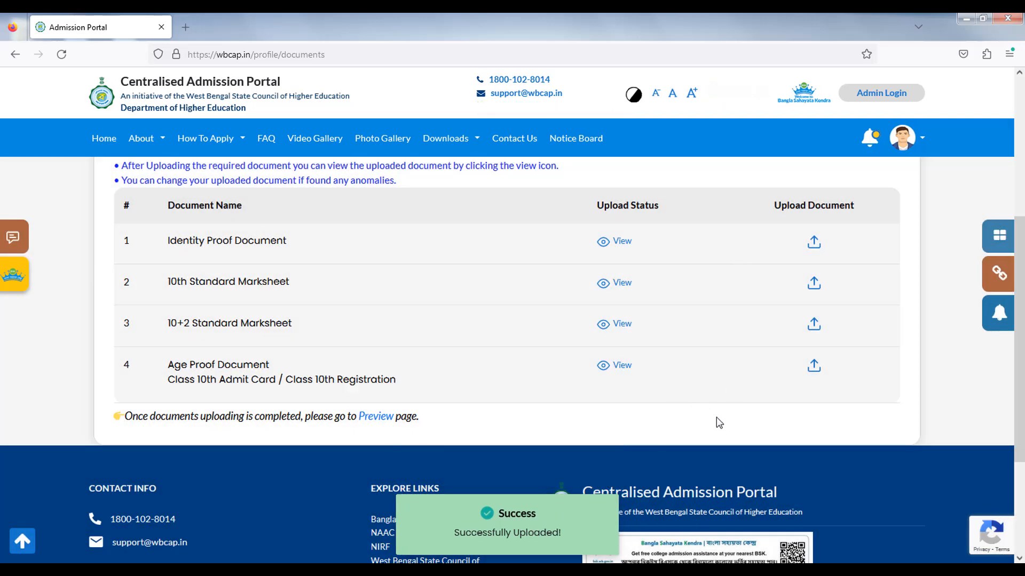
# Step: Check the upload status of the required documents and open the profile's Preview page
pyautogui.scroll(3, 806, 421)
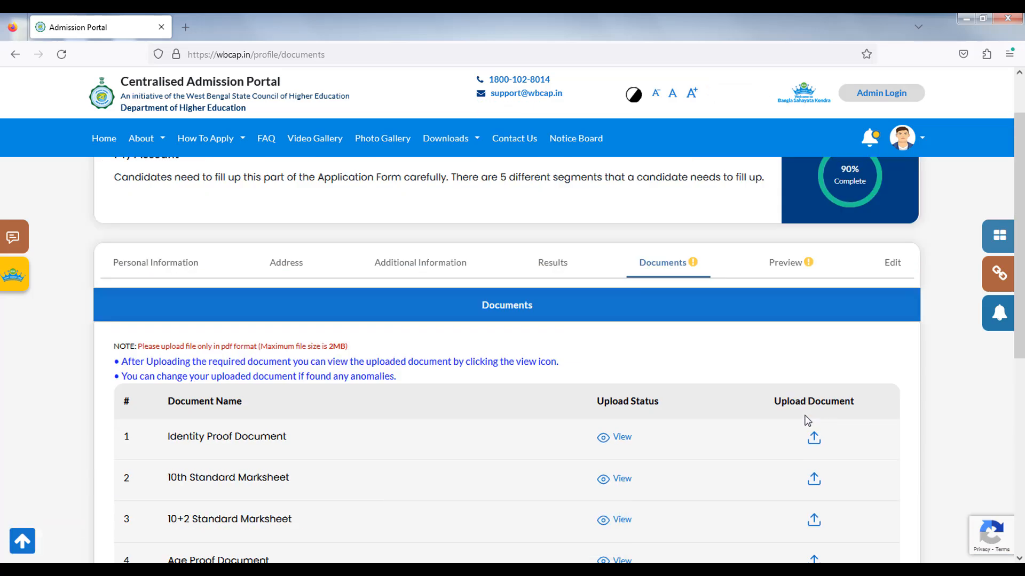
pyautogui.scroll(-7, 806, 422)
pyautogui.scroll(2, 805, 421)
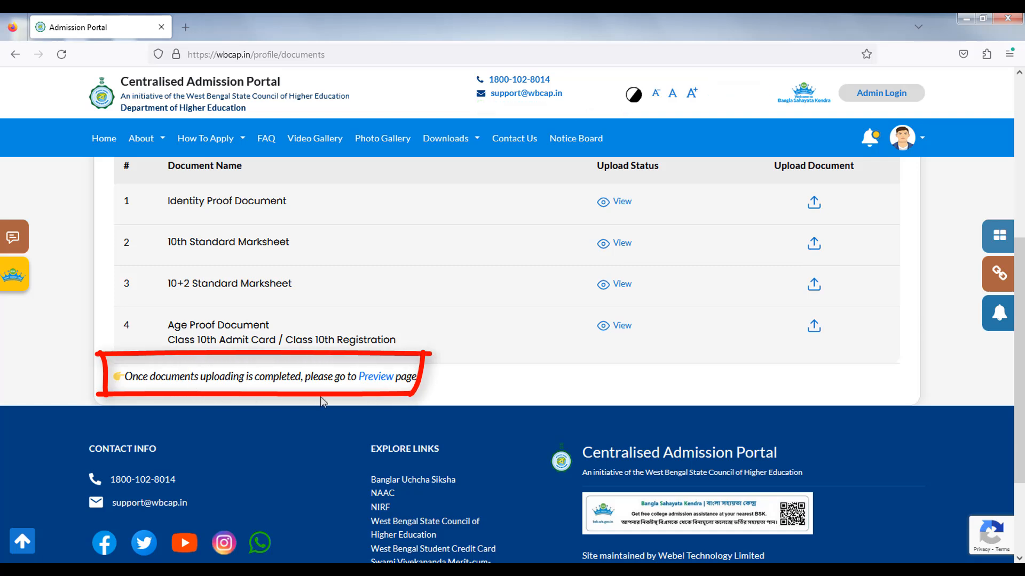
pyautogui.click(378, 380)
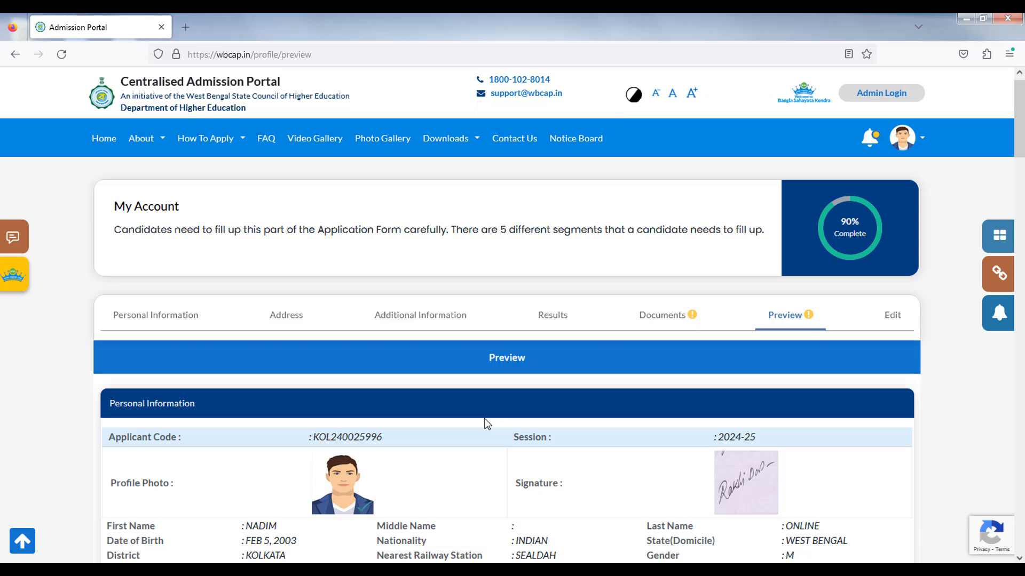
# Step: Examine the profile preview's personal, address, additional and academic information for correctness
pyautogui.scroll(-3, 487, 423)
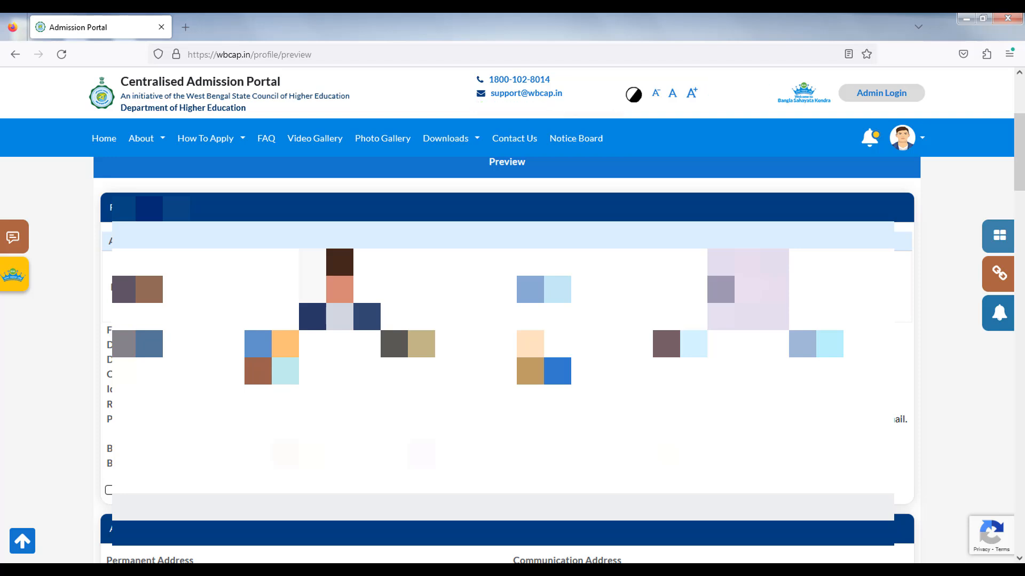
pyautogui.scroll(3, 507, 352)
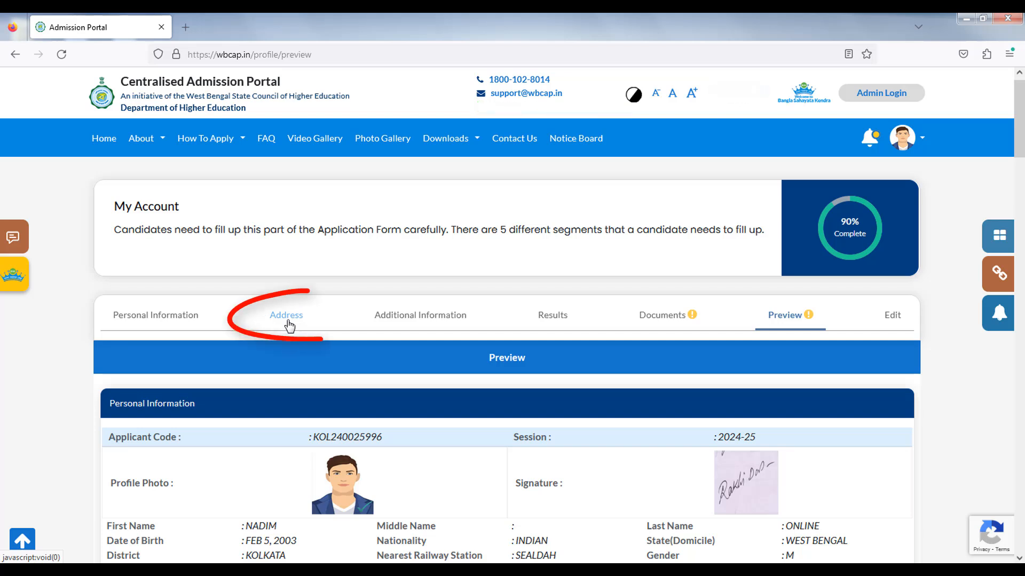
pyautogui.scroll(-5, 492, 372)
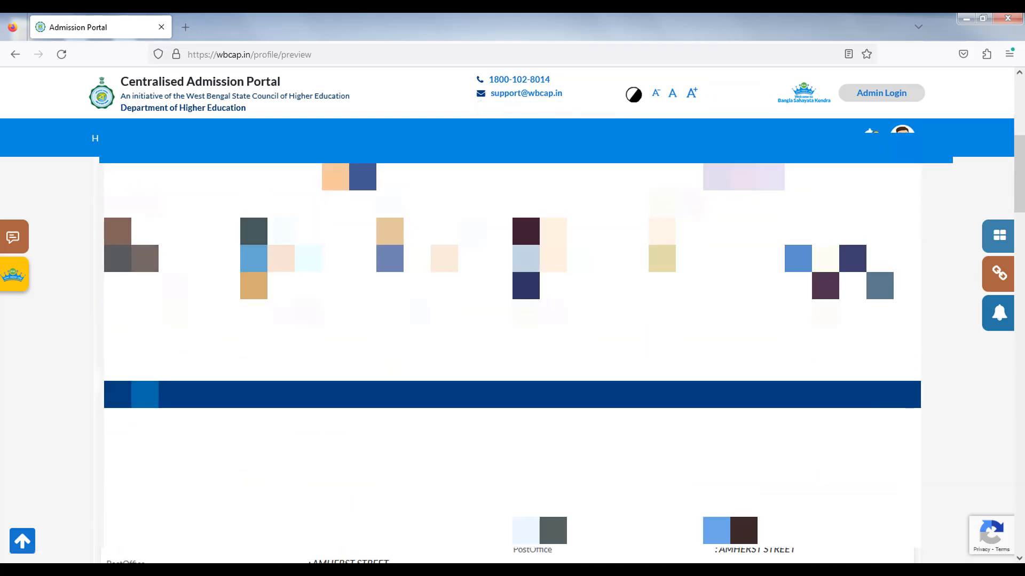
pyautogui.scroll(-6, 513, 363)
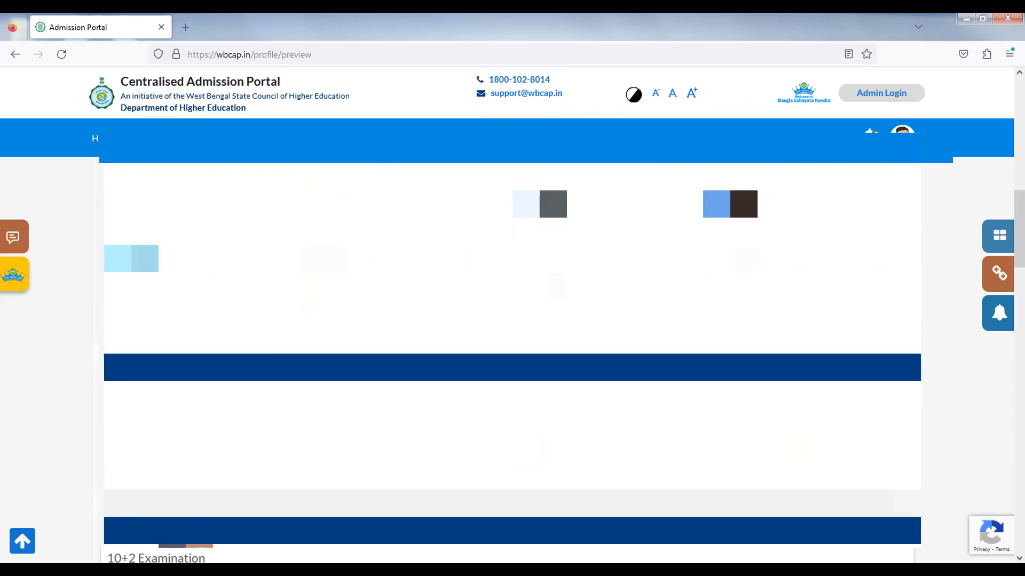
pyautogui.scroll(-4, 542, 448)
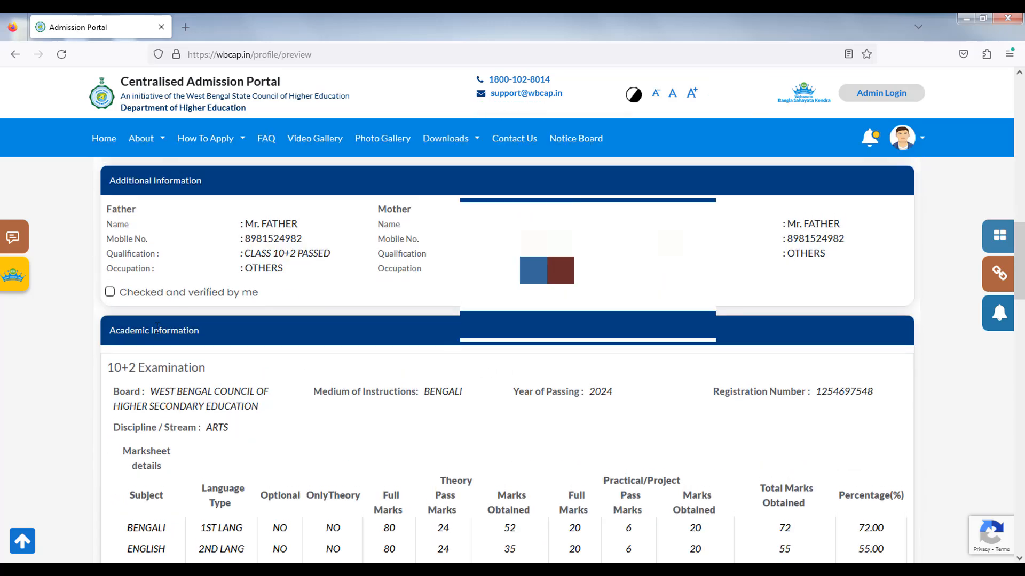
pyautogui.scroll(1, 156, 327)
pyautogui.scroll(4, 227, 371)
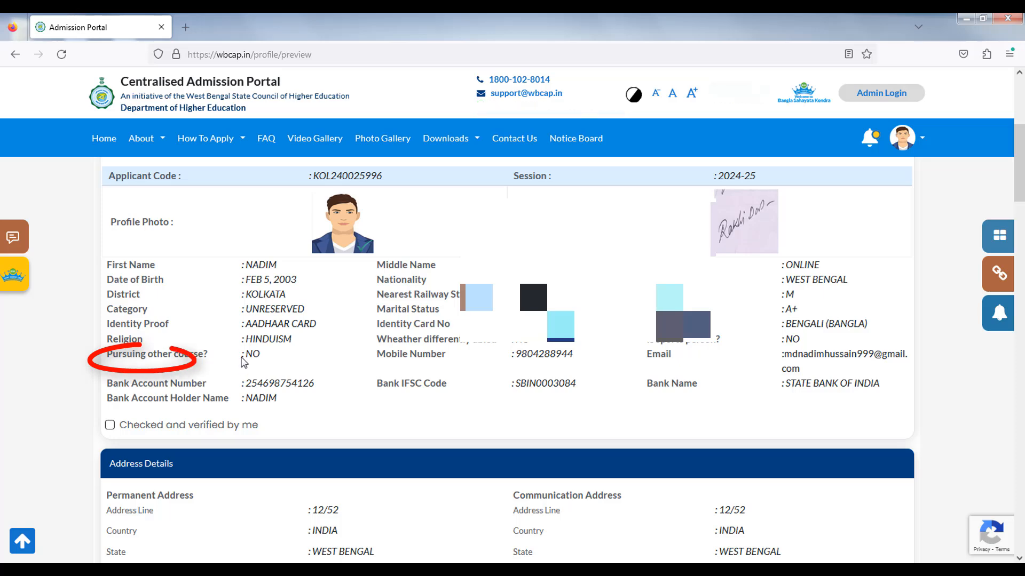
pyautogui.scroll(2, 242, 362)
# Step: Mark the Personal Information, Address Details and Additional Information sections as checked and verified
pyautogui.scroll(-4, 243, 362)
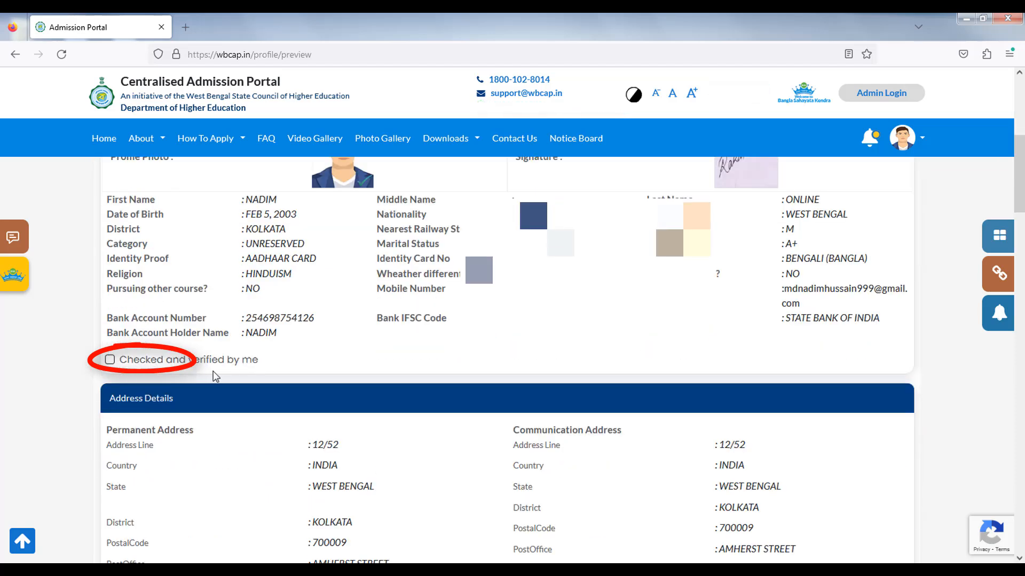
pyautogui.click(110, 359)
pyautogui.scroll(-8, 238, 370)
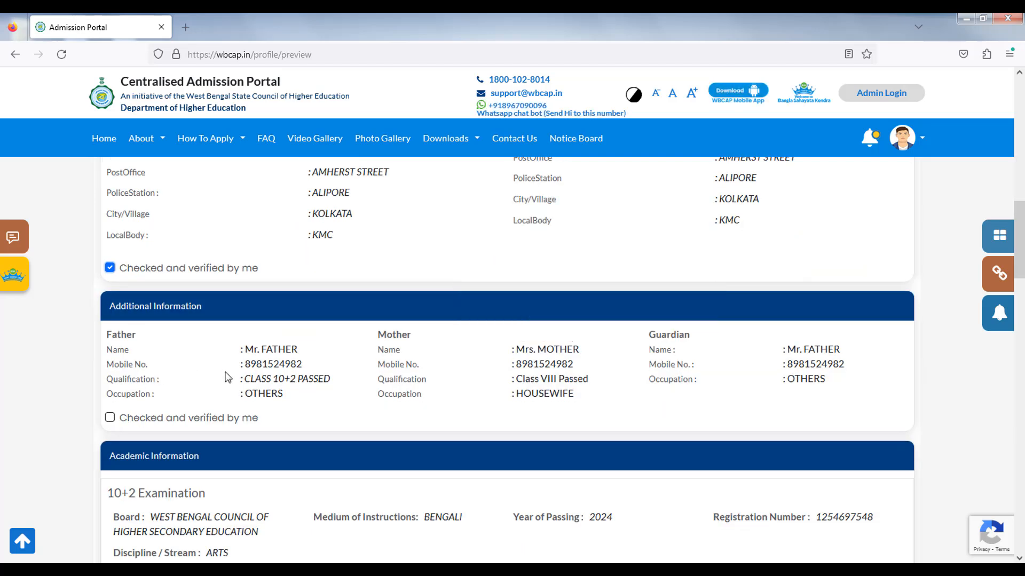
pyautogui.click(110, 418)
# Step: Review the 10+2 and 10th Standard marksheets and mark the Academic Information and Documents sections as checked and verified
pyautogui.scroll(-4, 112, 419)
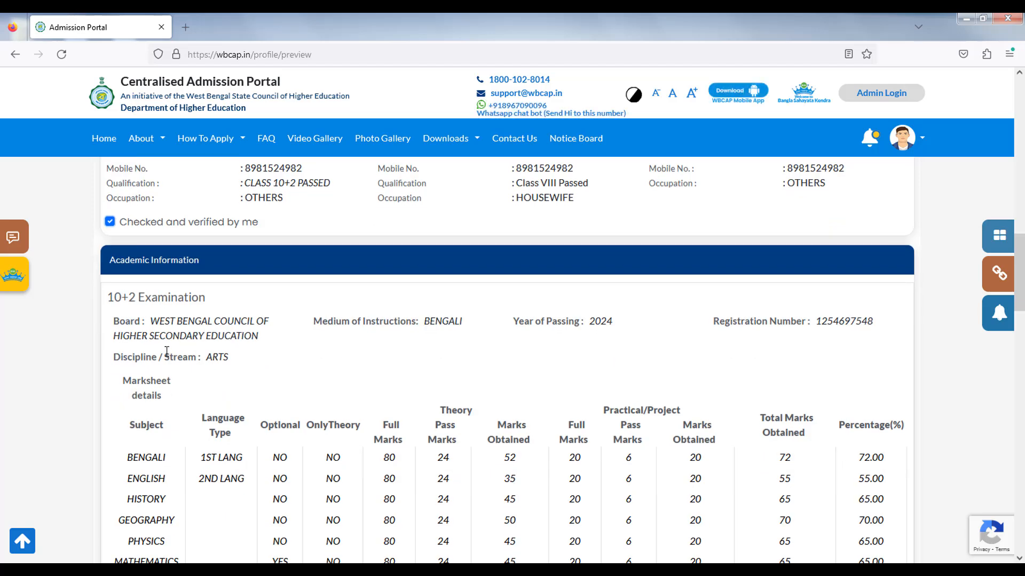
pyautogui.scroll(-3, 237, 326)
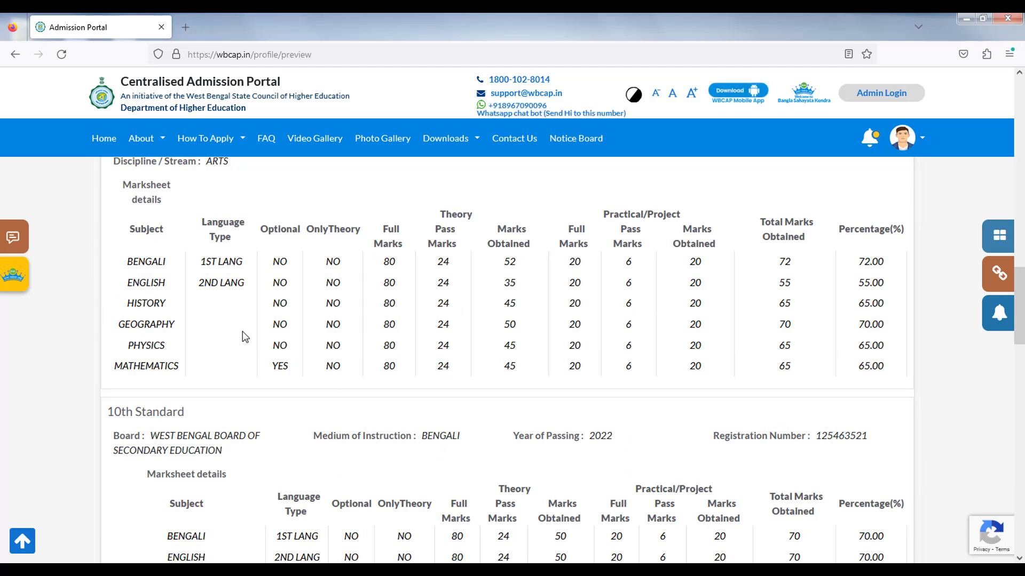
pyautogui.scroll(-2, 245, 337)
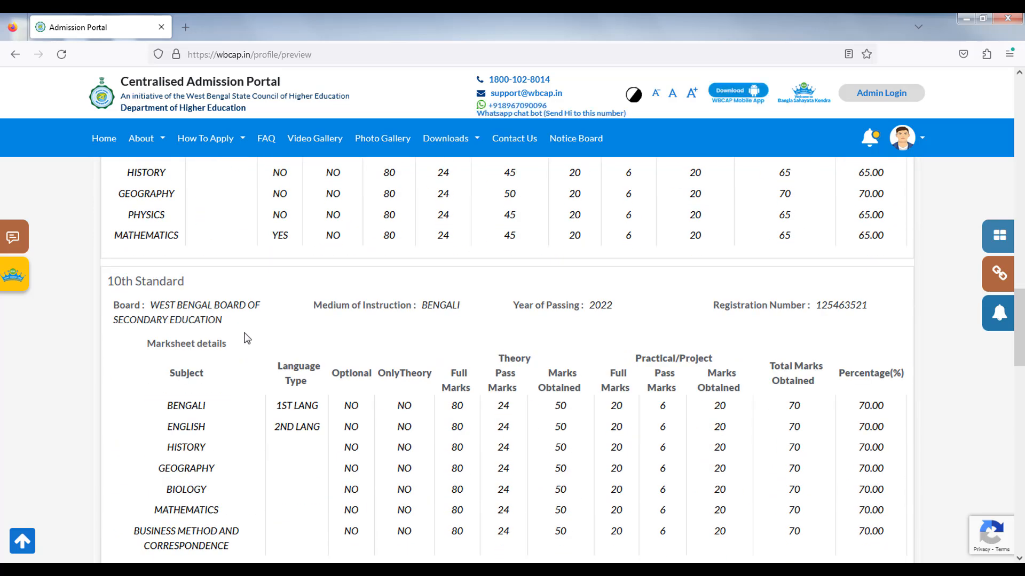
pyautogui.scroll(-3, 247, 335)
pyautogui.click(111, 387)
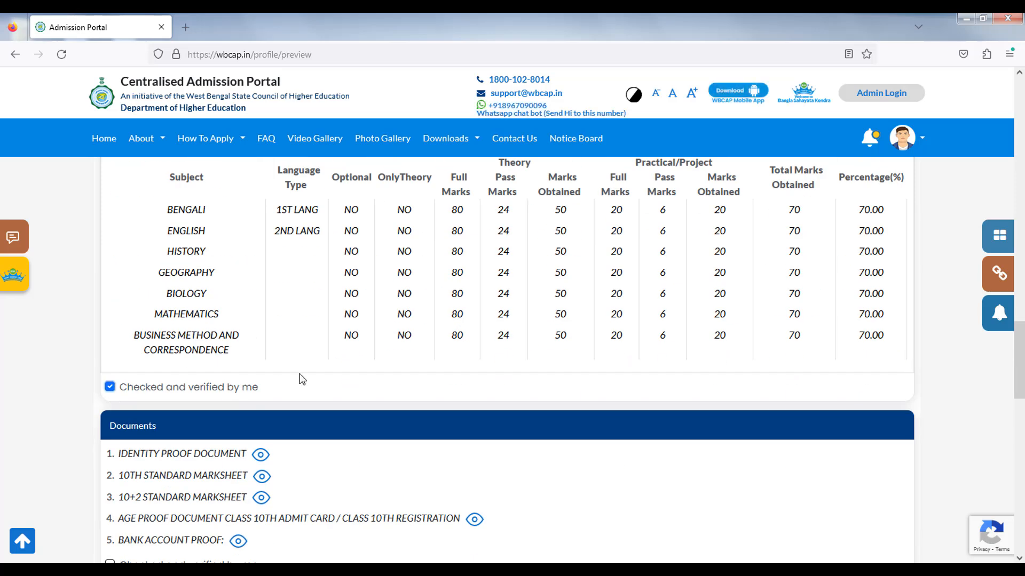
pyautogui.scroll(-1, 341, 342)
pyautogui.click(111, 500)
# Step: Acknowledge the Anti Ragging Declaration
pyautogui.scroll(-5, 558, 363)
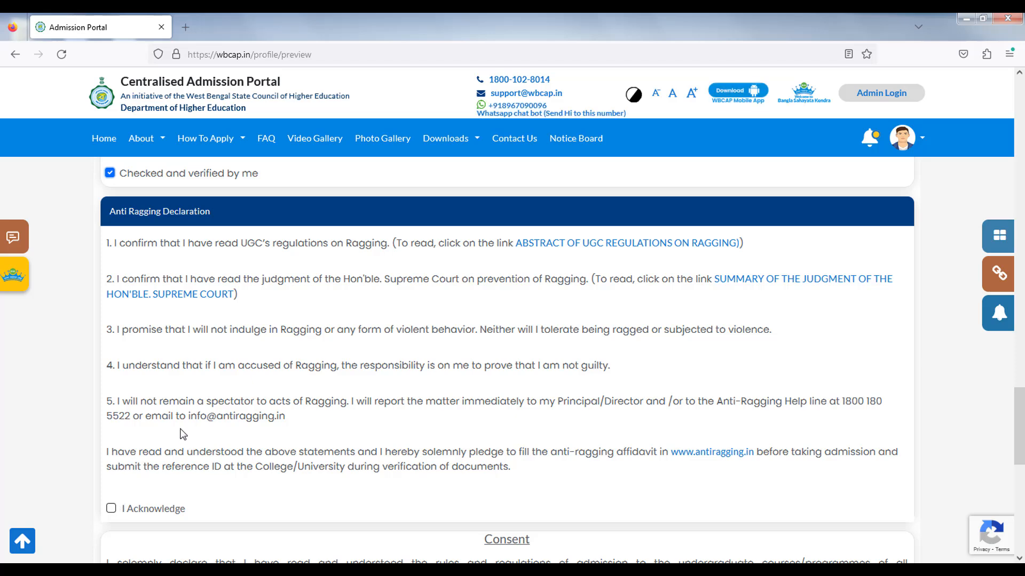
pyautogui.scroll(-1, 128, 447)
pyautogui.click(111, 444)
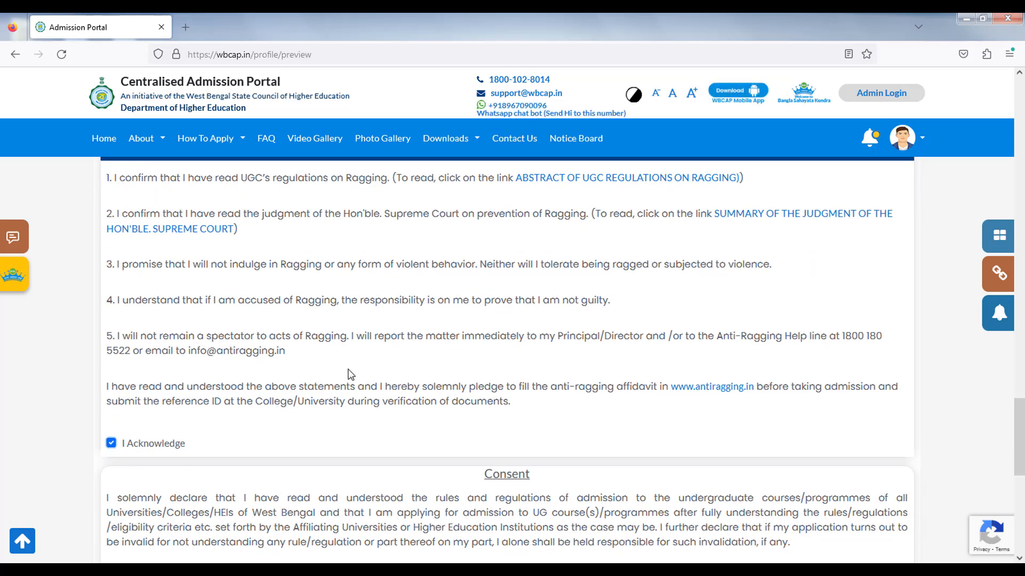
# Step: Acknowledge the Consent declaration and confirm the profile
pyautogui.scroll(-4, 277, 401)
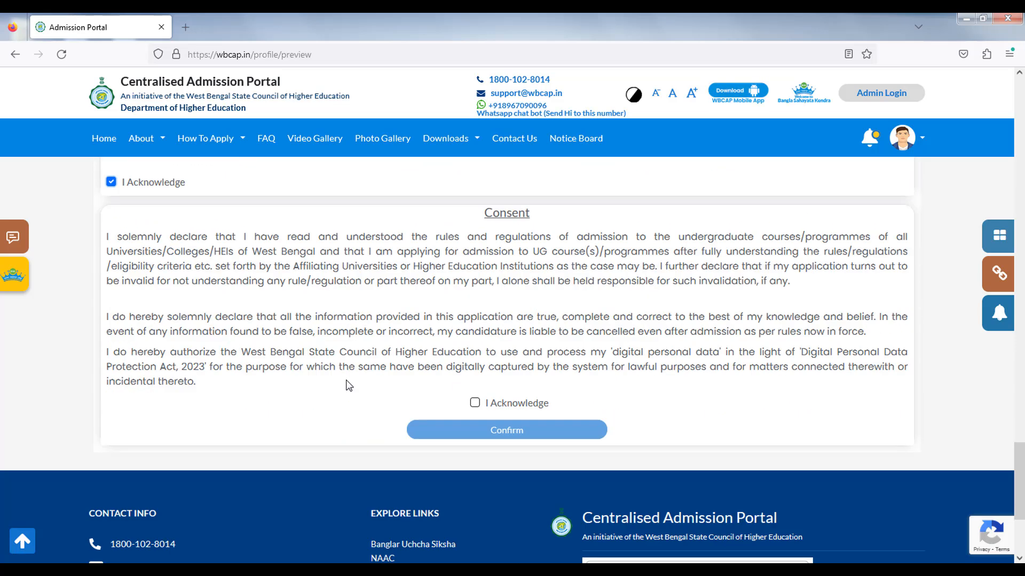
pyautogui.click(484, 398)
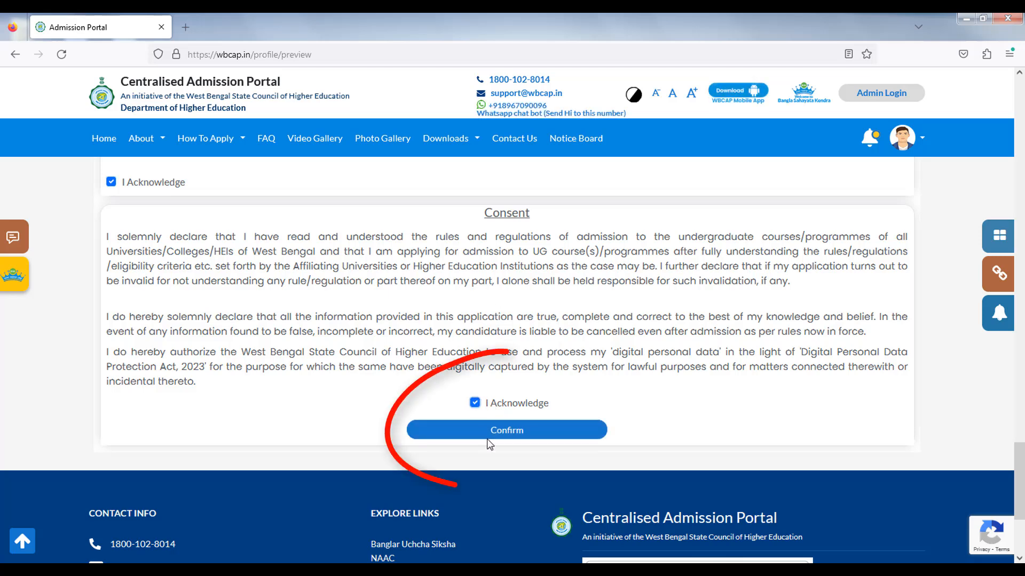
pyautogui.click(511, 437)
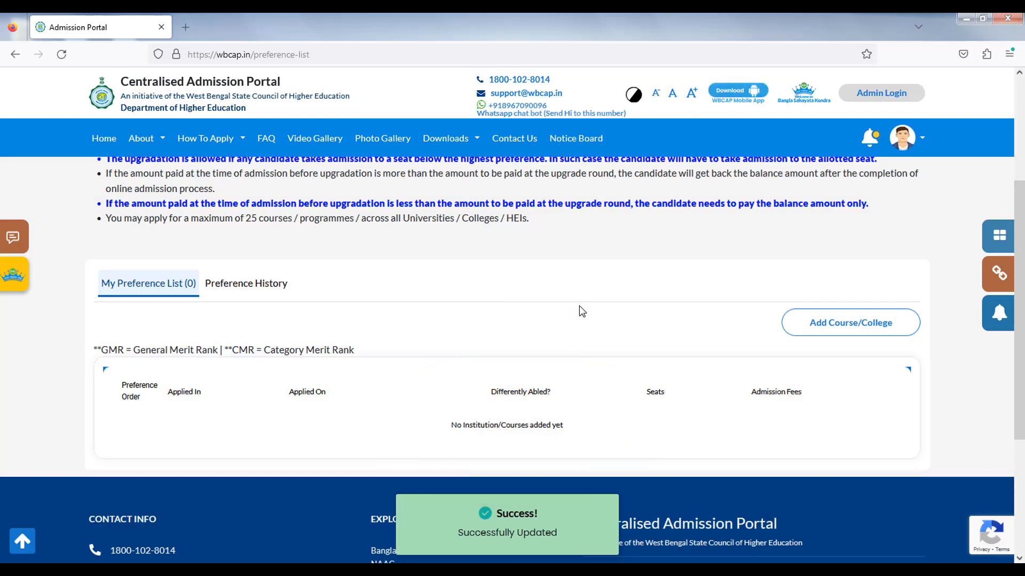
# Step: Review the preference list instructions and start adding a course or college to the list
pyautogui.scroll(1, 581, 358)
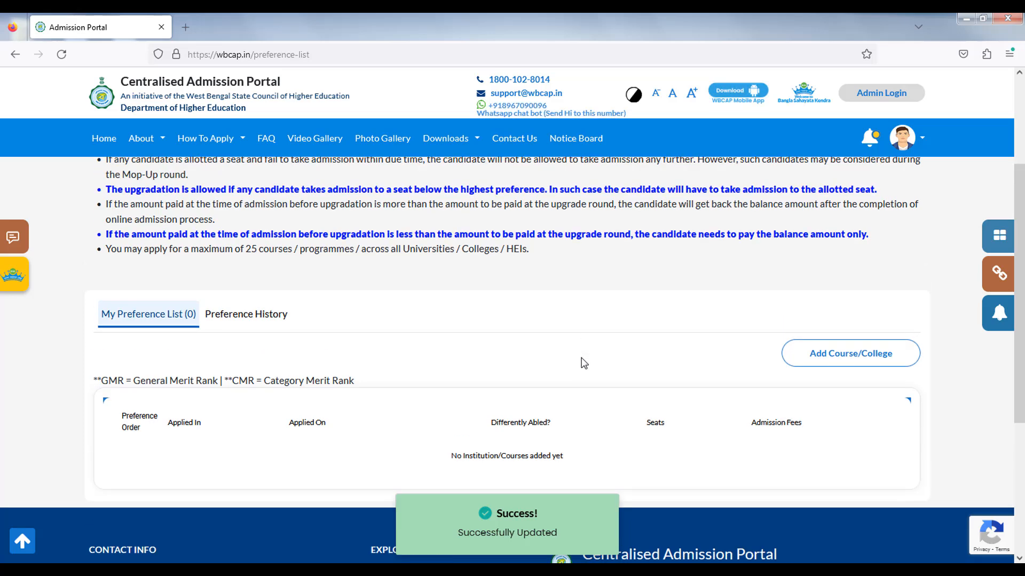
pyautogui.scroll(3, 584, 363)
pyautogui.scroll(-6, 584, 363)
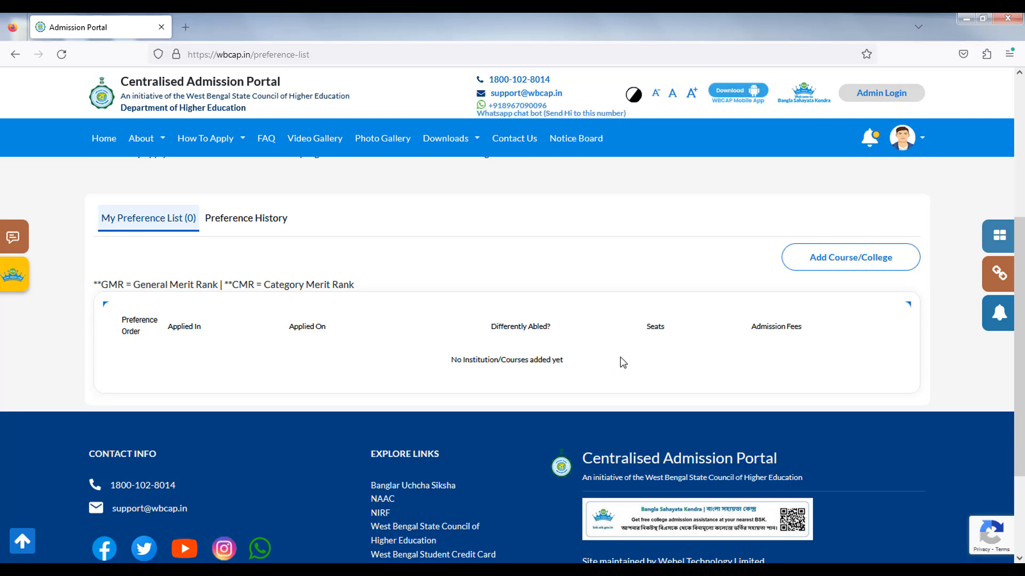
pyautogui.click(846, 262)
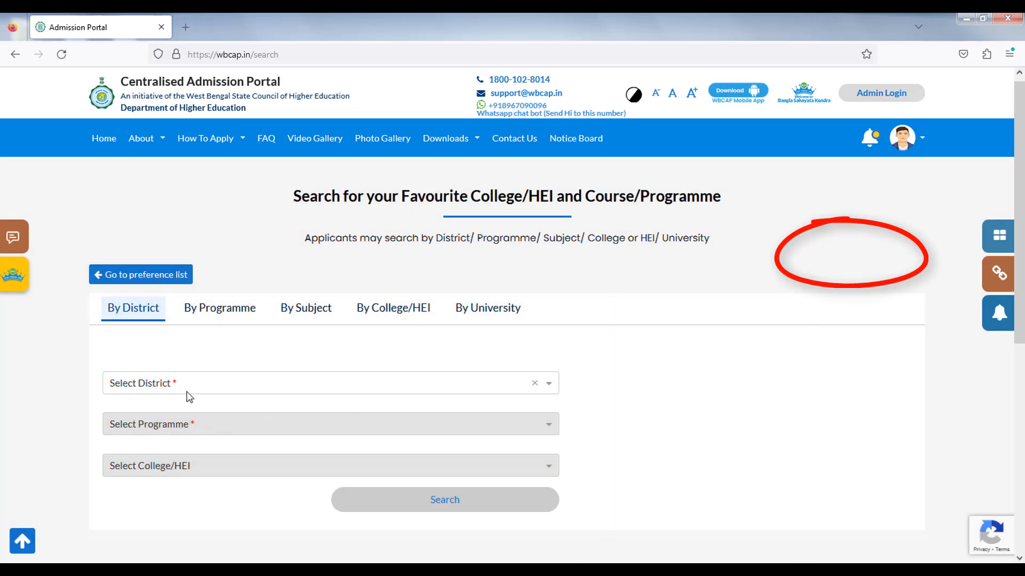
# Step: Set the search district to Kolkata and the programme to 4 - Year - B.A. (Hons./ Hons. with Research)
pyautogui.click(187, 388)
pyautogui.write('kol')
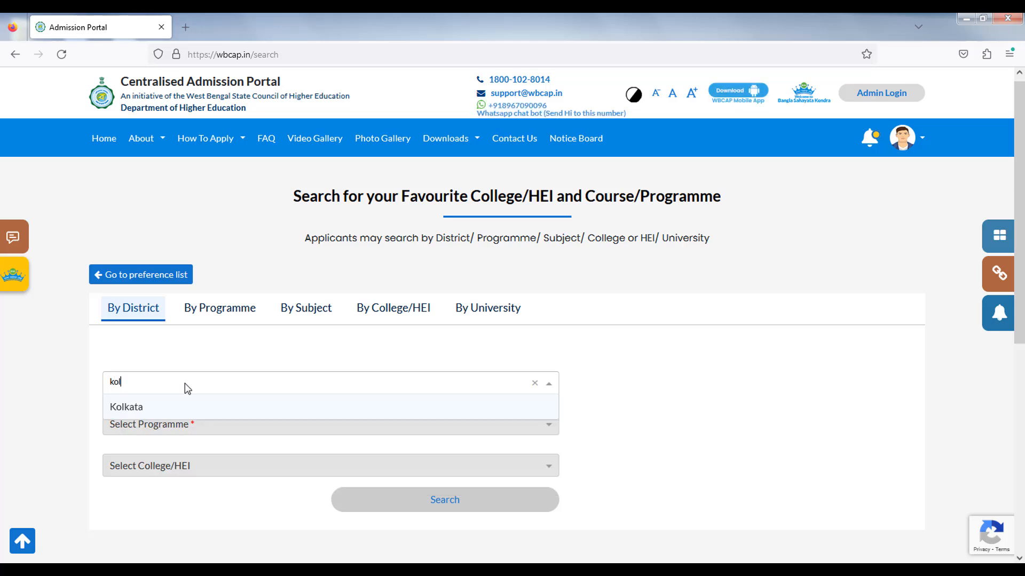
pyautogui.click(137, 409)
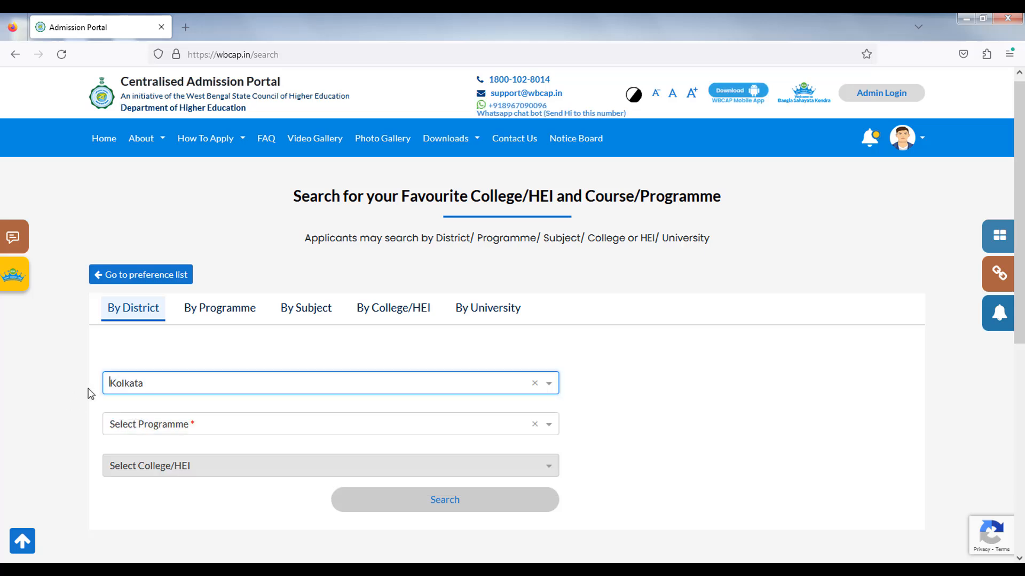
pyautogui.scroll(-3, 91, 393)
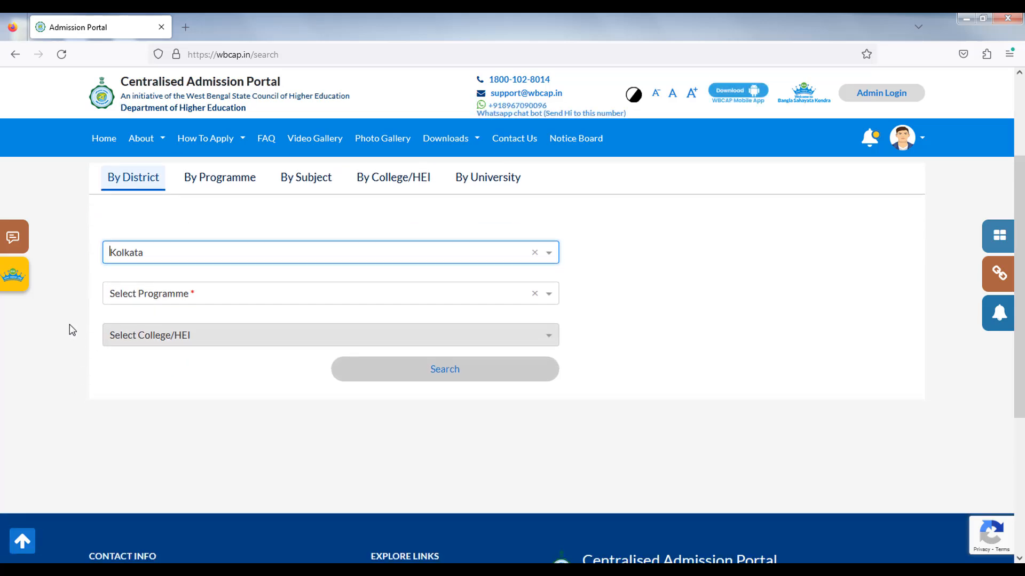
pyautogui.click(133, 300)
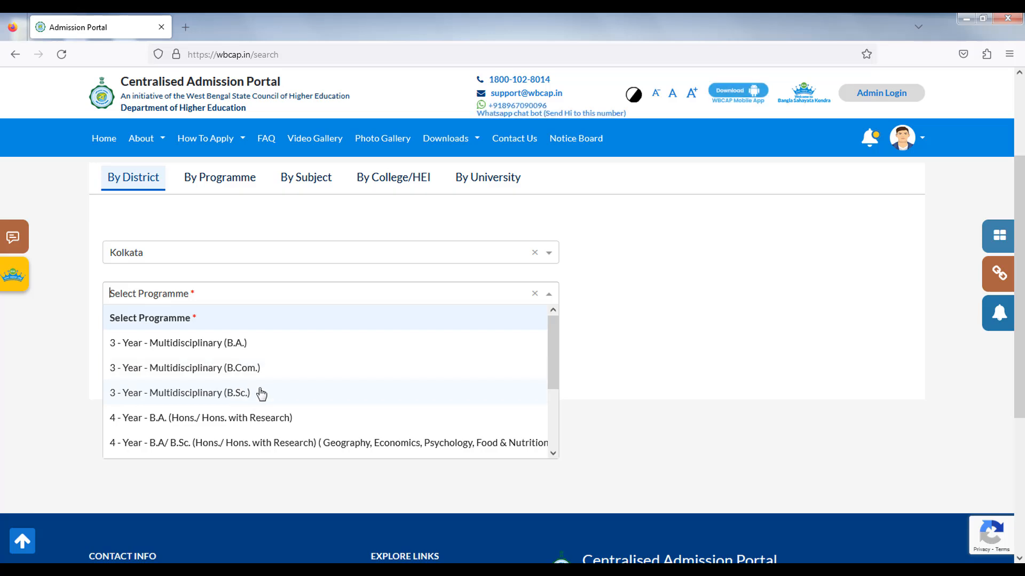
pyautogui.scroll(-3, 271, 393)
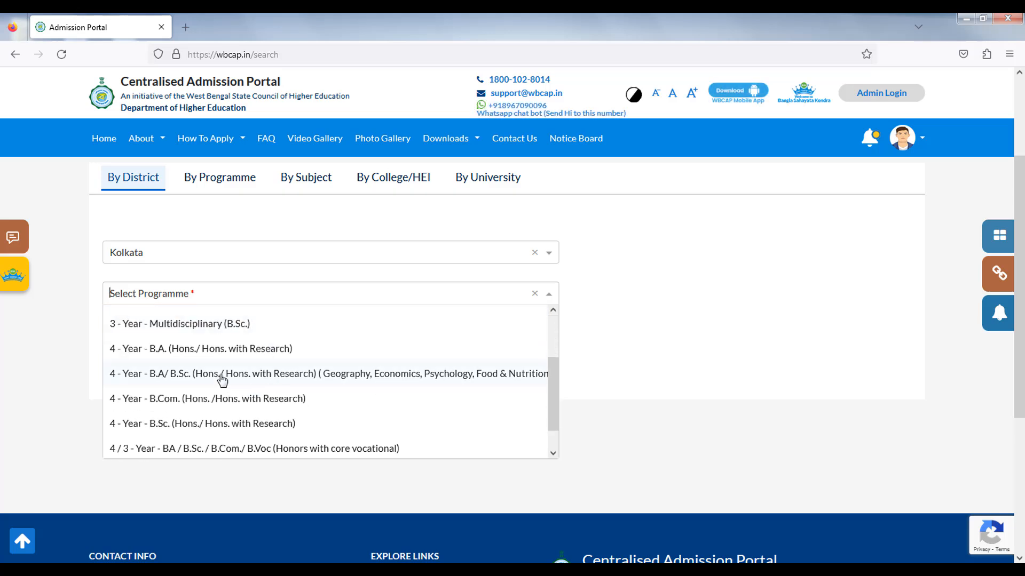
pyautogui.click(194, 352)
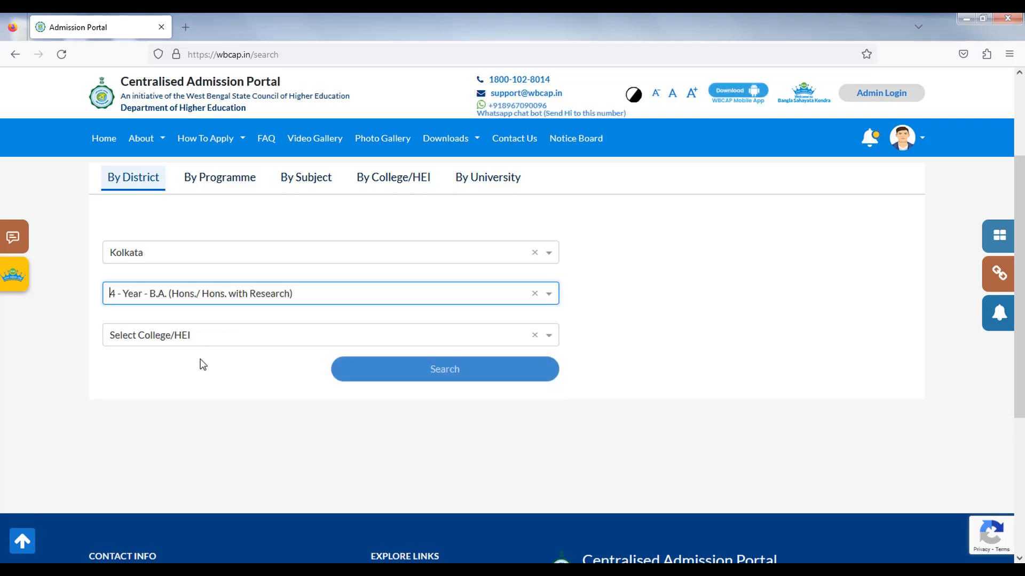
# Step: Select Bangabasi Evening College as the college and search for its courses
pyautogui.click(144, 338)
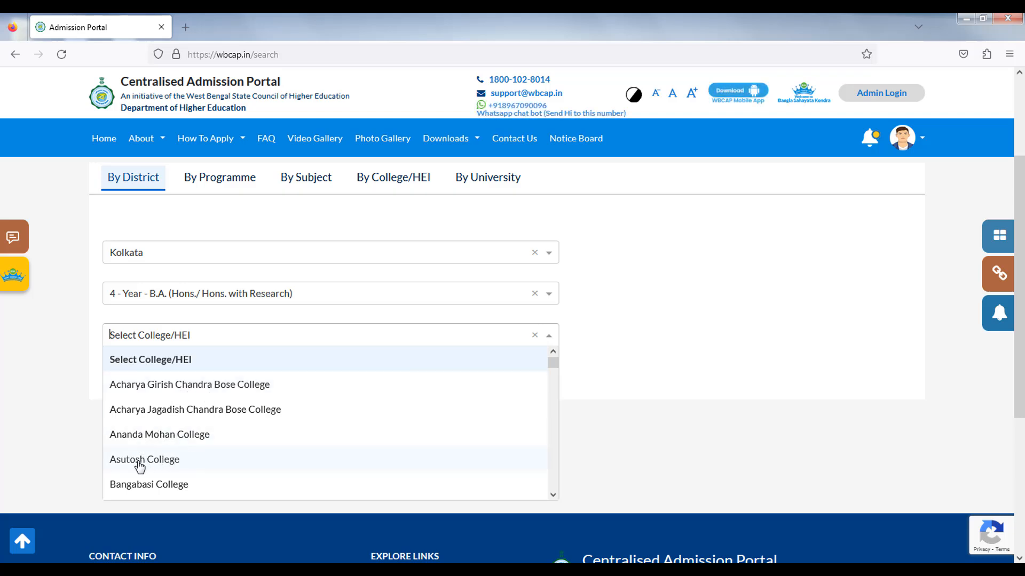
pyautogui.scroll(-1, 185, 450)
pyautogui.click(168, 446)
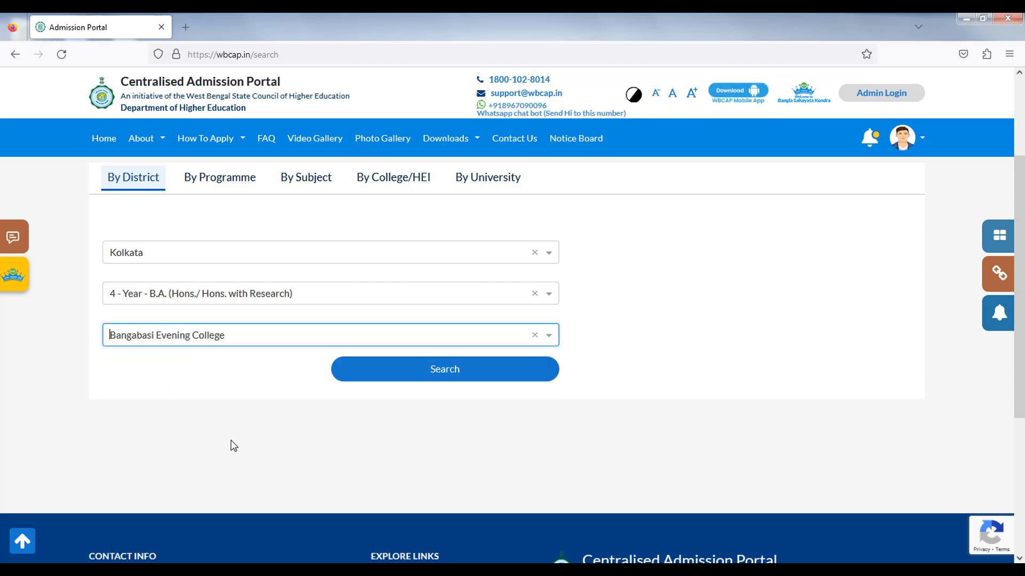
pyautogui.click(430, 371)
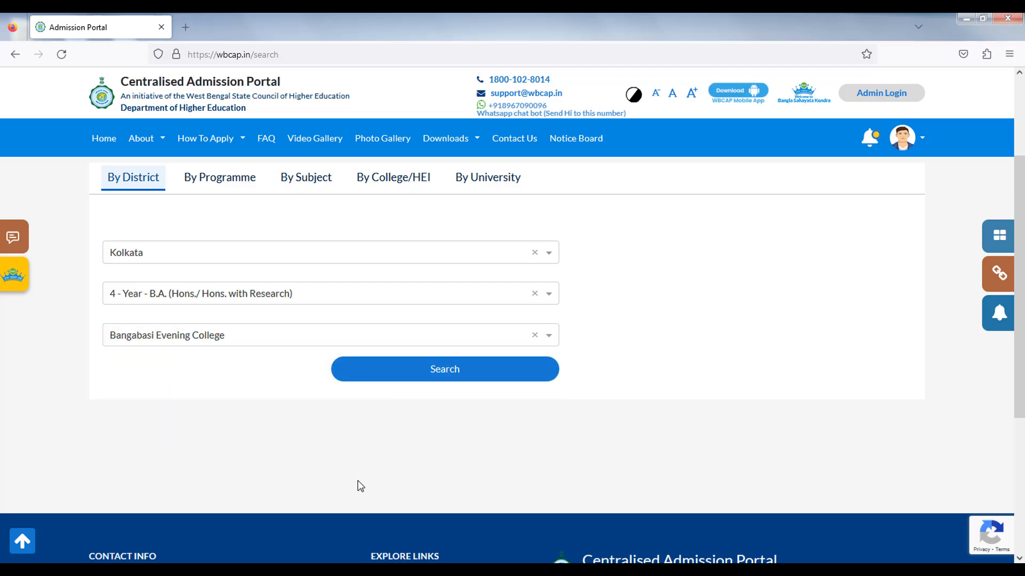
pyautogui.scroll(-7, 409, 441)
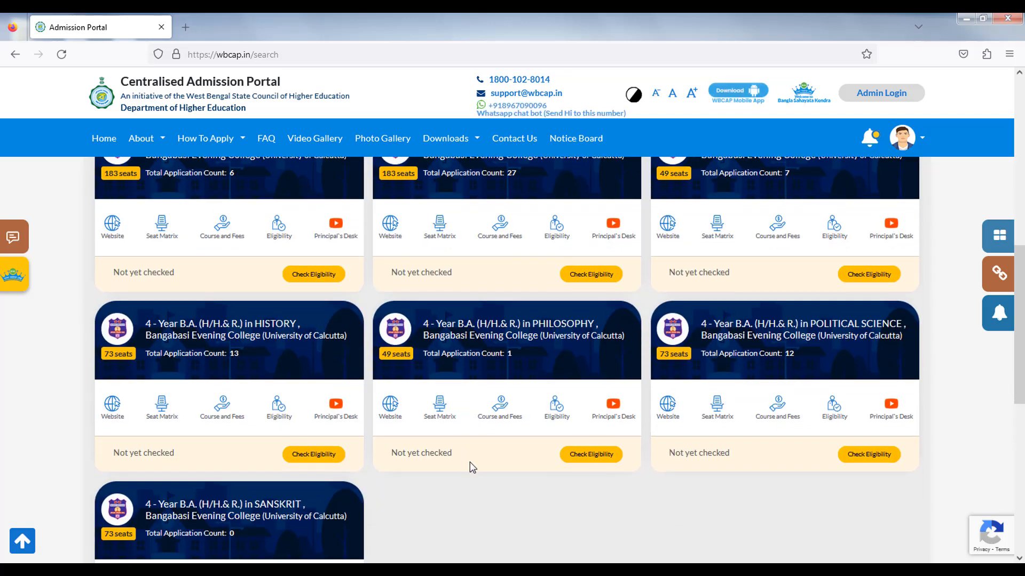
pyautogui.scroll(1, 469, 457)
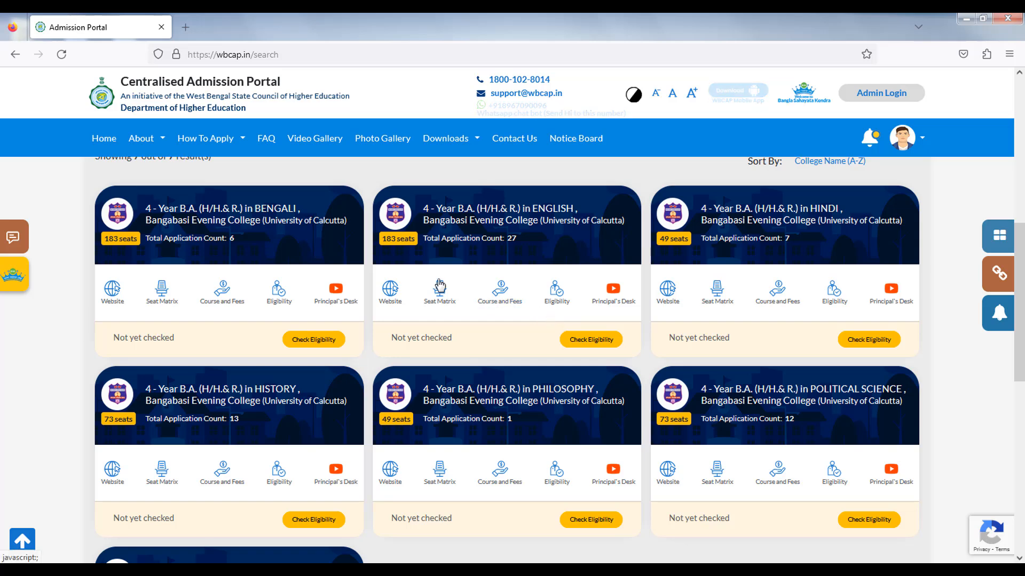
# Step: Check eligibility for the 4-Year B.A. in Bengali and start adding it to the preference list, reviewing its subject combinations and fees
pyautogui.click(319, 344)
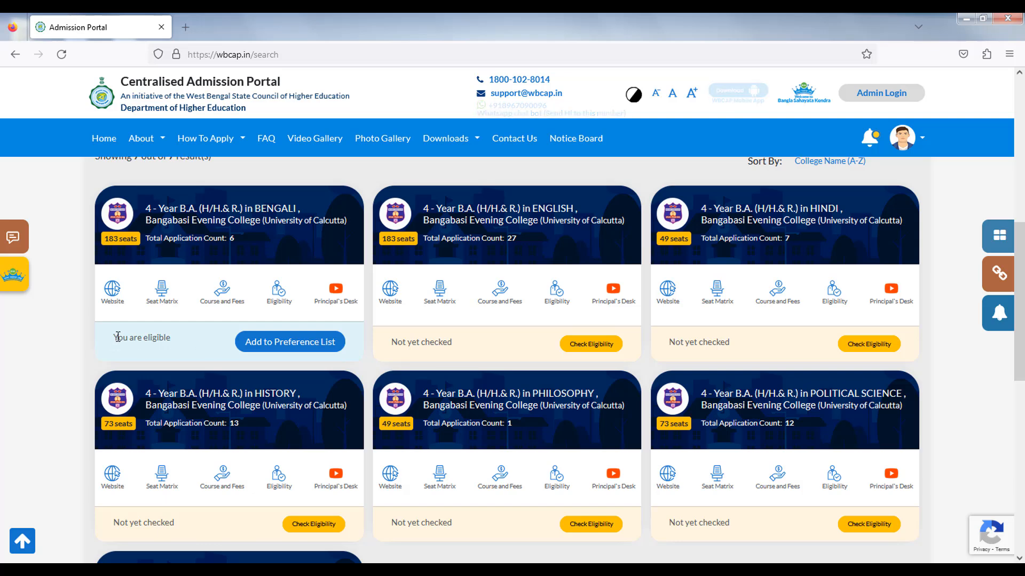
pyautogui.moveTo(117, 337); pyautogui.dragTo(168, 338)
pyautogui.click(286, 343)
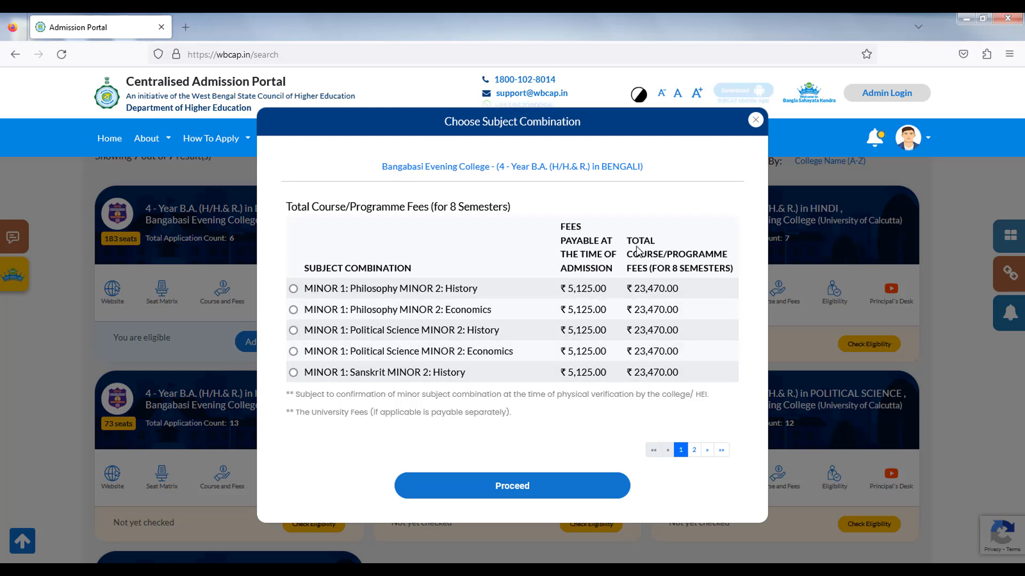
pyautogui.moveTo(627, 239); pyautogui.dragTo(693, 254)
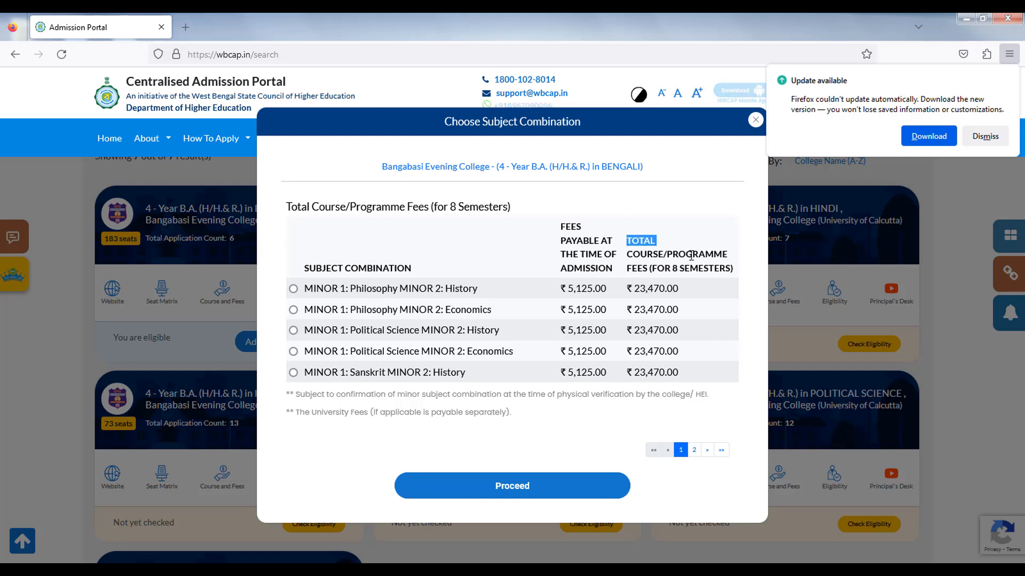
pyautogui.click(389, 220)
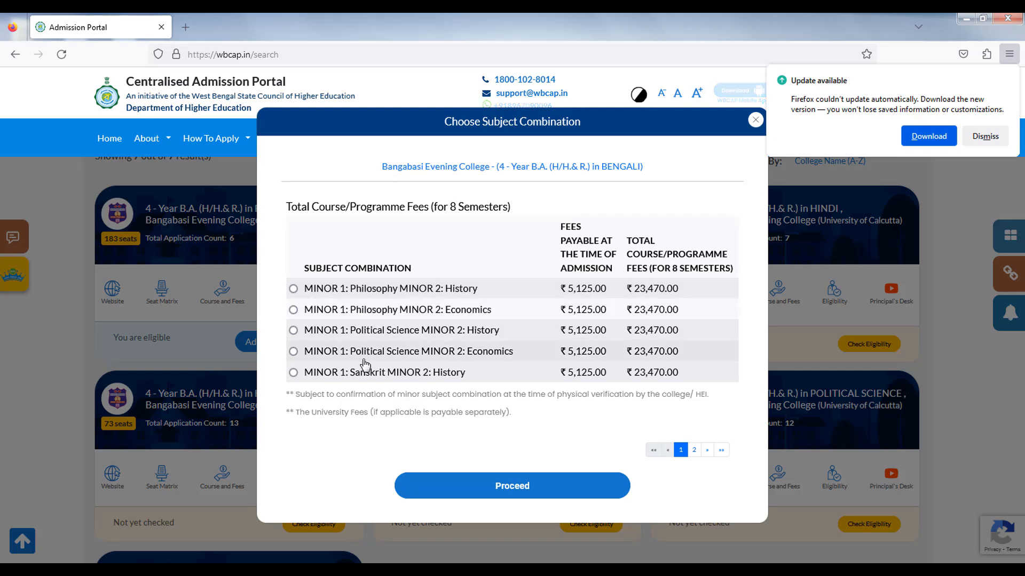
# Step: Add the Bengali course as preference 1 with MINOR 1: Sanskrit MINOR 2: History, continue searching, and dismiss the browser update notice
pyautogui.click(293, 372)
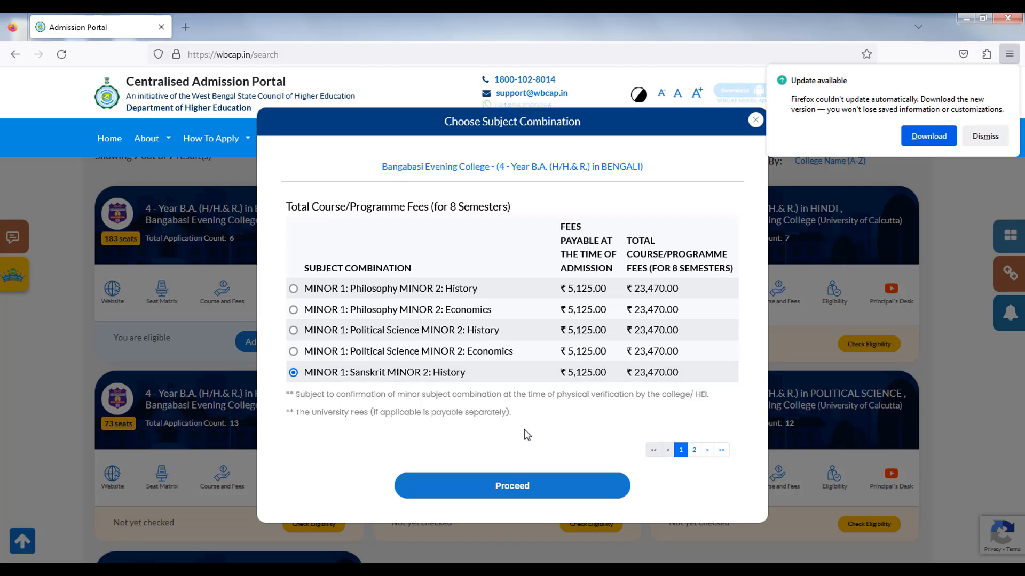
pyautogui.click(511, 486)
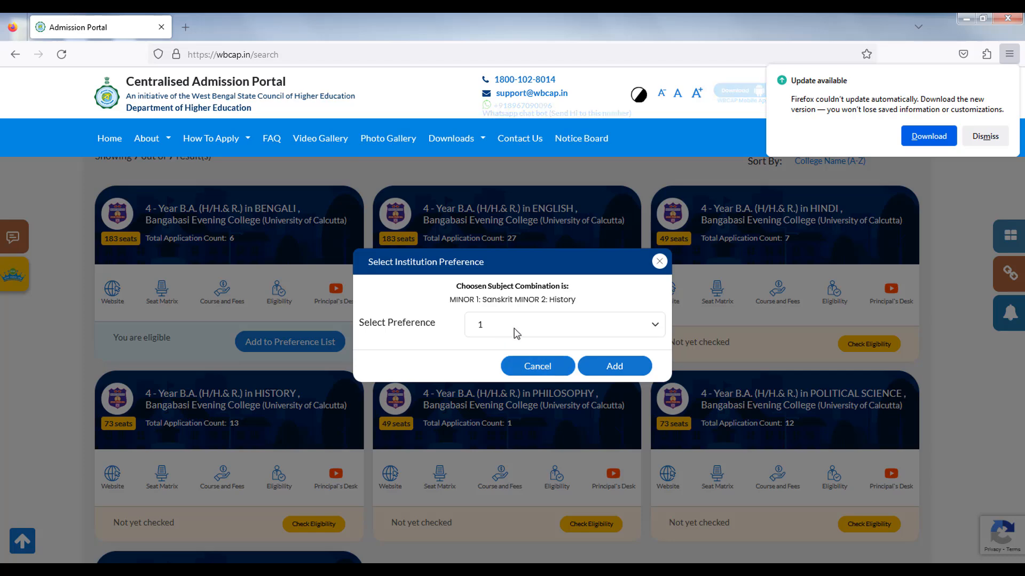
pyautogui.click(615, 366)
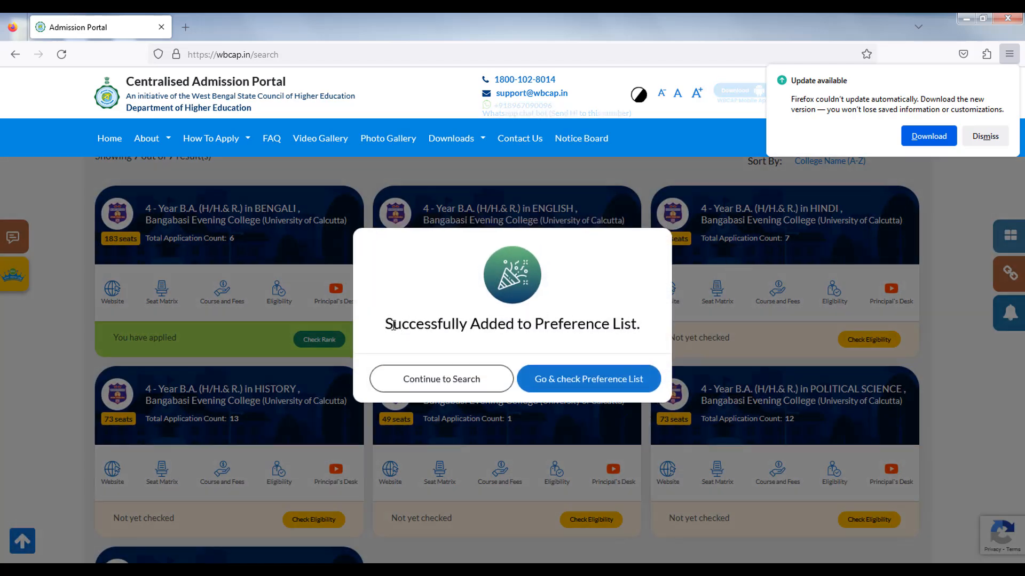
pyautogui.moveTo(394, 326); pyautogui.dragTo(630, 326)
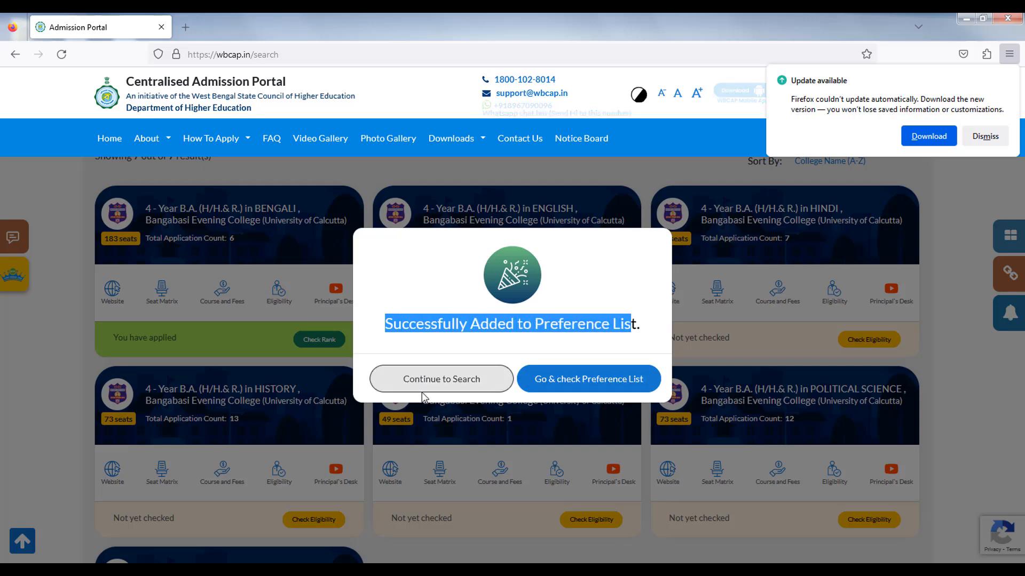
pyautogui.click(434, 382)
pyautogui.click(984, 136)
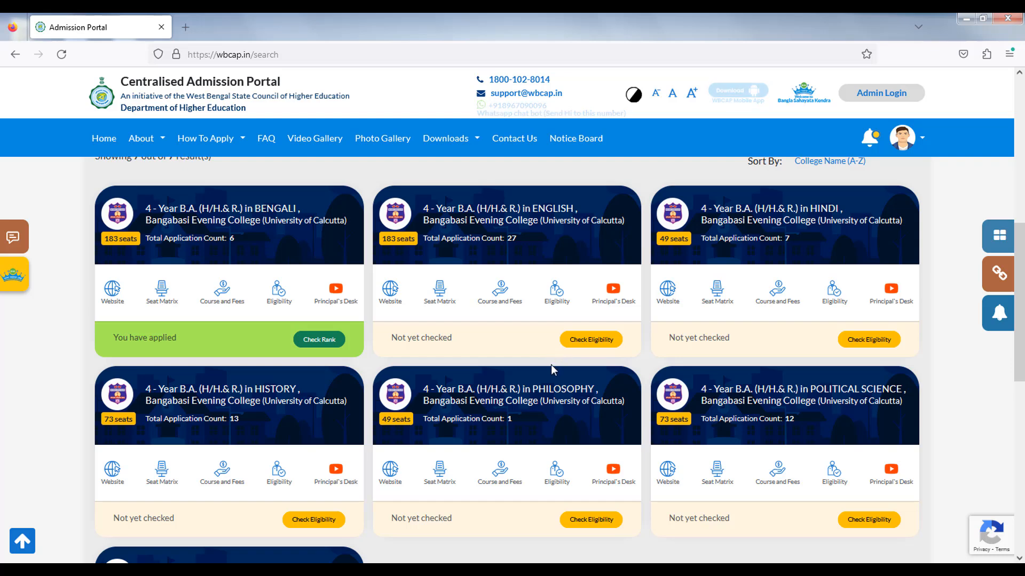
# Step: Check eligibility for the 4-Year B.A. in English at Bangabasi Evening College
pyautogui.click(592, 340)
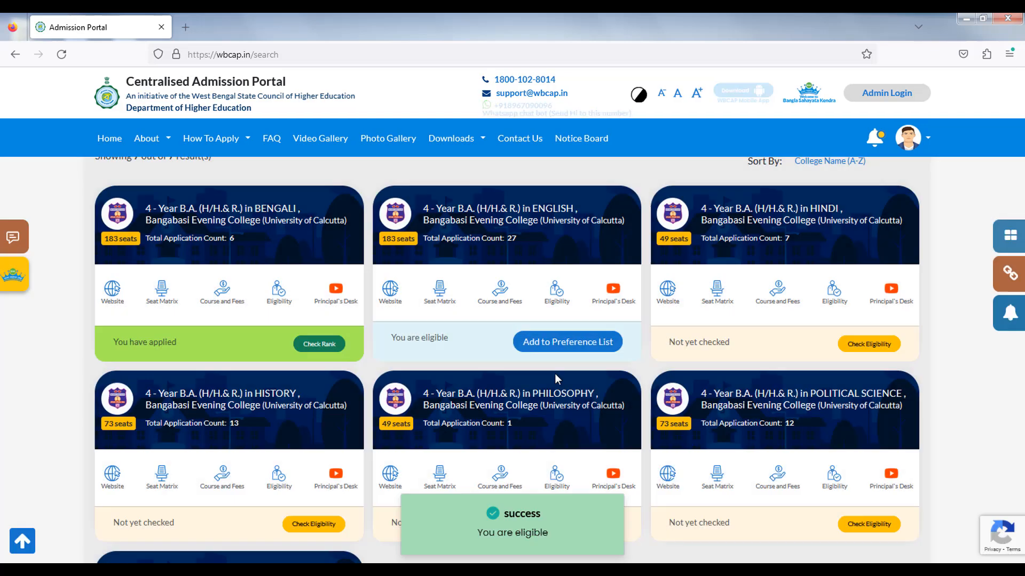
pyautogui.moveTo(391, 339); pyautogui.dragTo(451, 339)
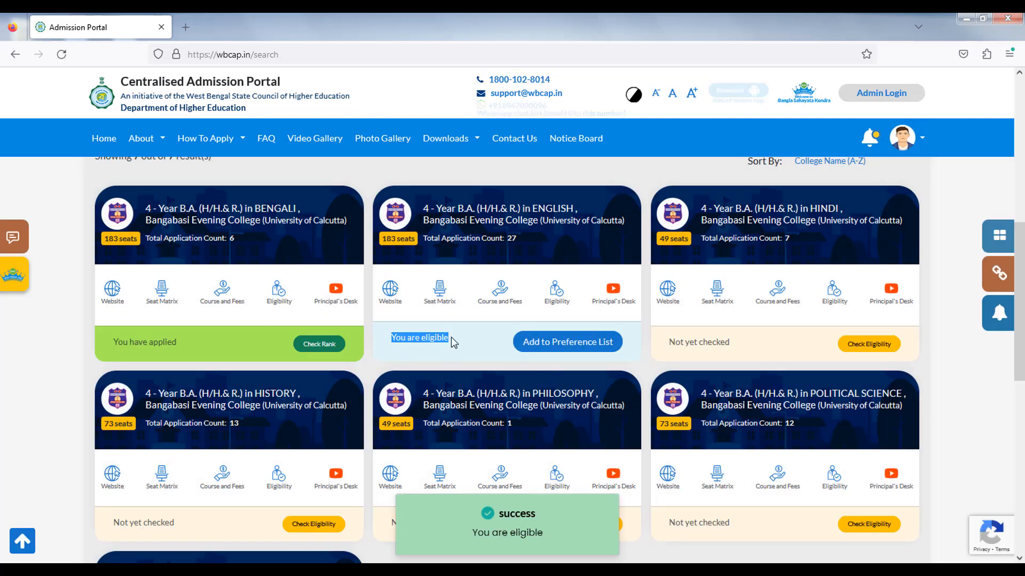
pyautogui.click(422, 340)
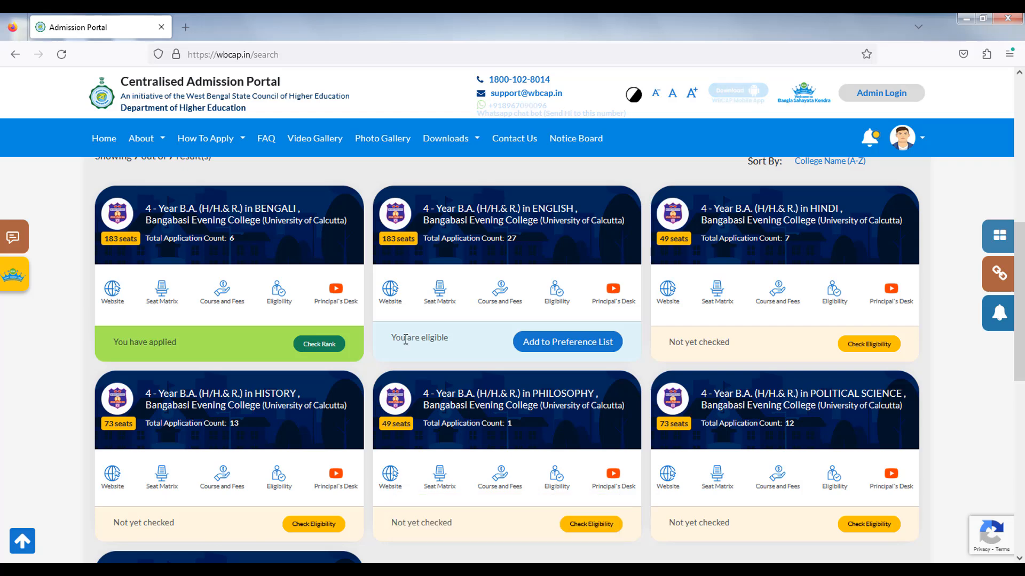
pyautogui.moveTo(388, 340); pyautogui.dragTo(451, 342)
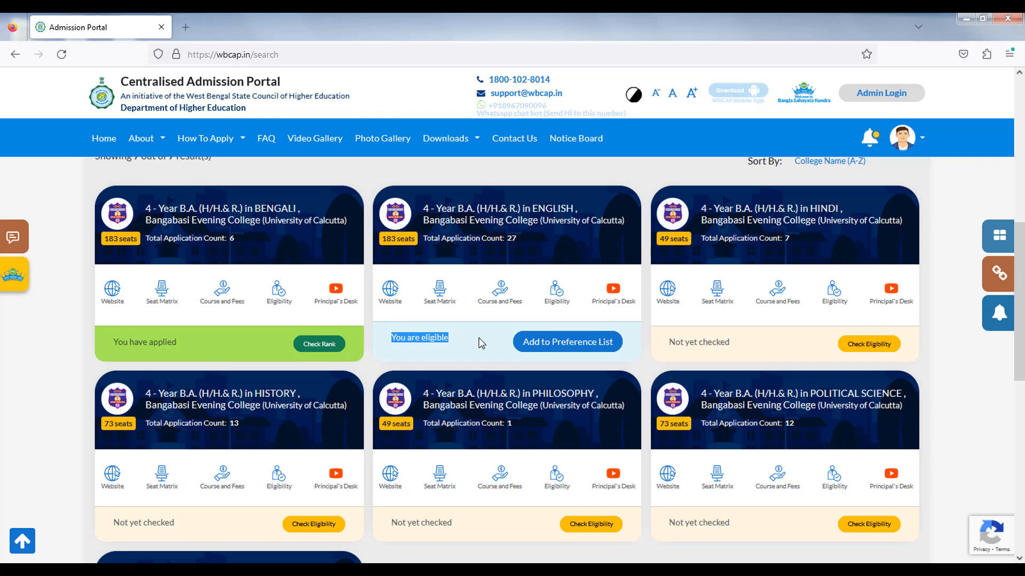
# Step: Add the English course as preference 2 with MINOR 1: Hindi MINOR 2: Philosophy and continue searching
pyautogui.click(566, 344)
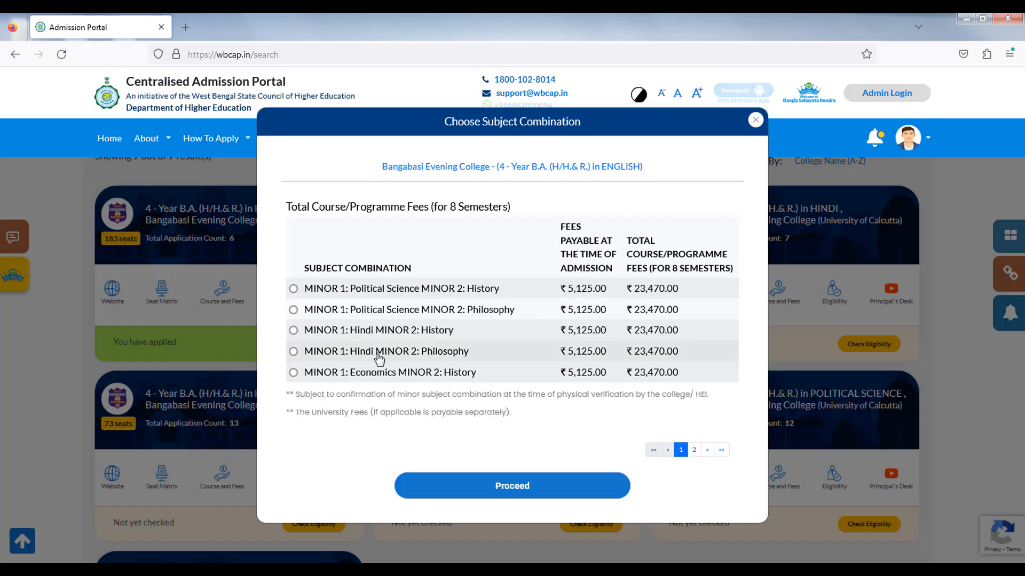
pyautogui.click(294, 351)
pyautogui.click(521, 491)
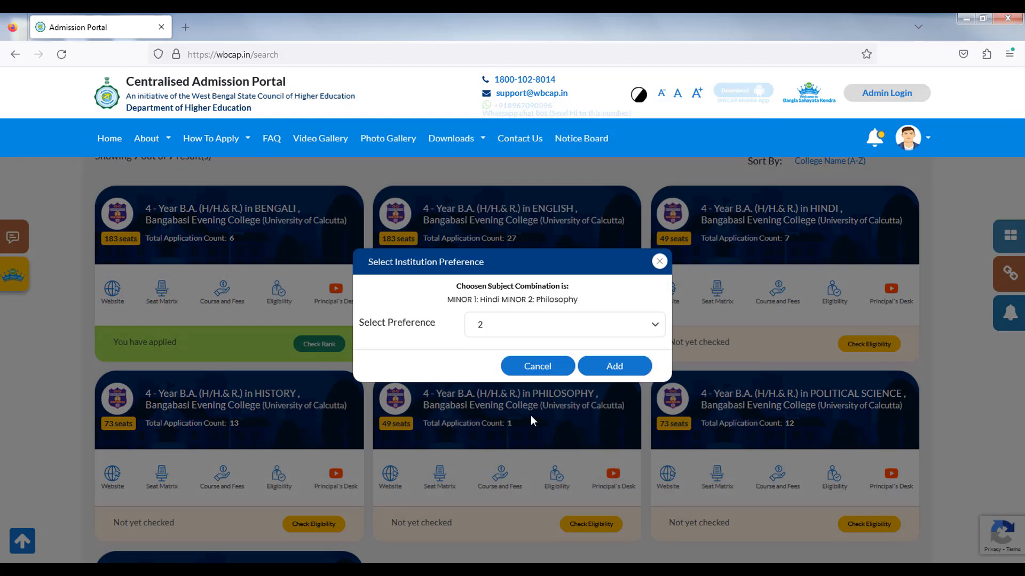
pyautogui.click(611, 367)
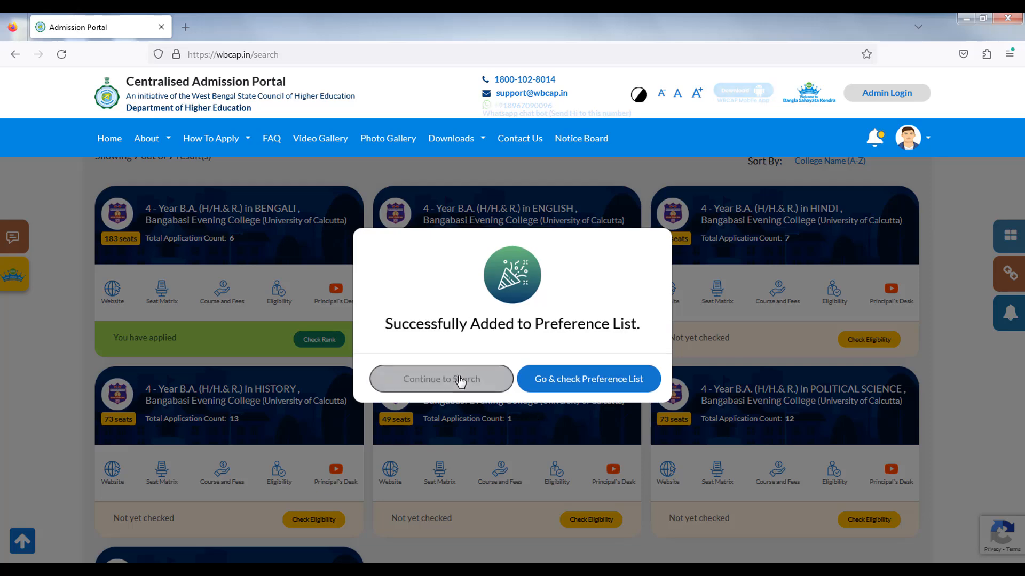
pyautogui.click(460, 380)
# Step: Return to the college search form, reset the search by district, and select Kolkata as the district
pyautogui.scroll(4, 621, 395)
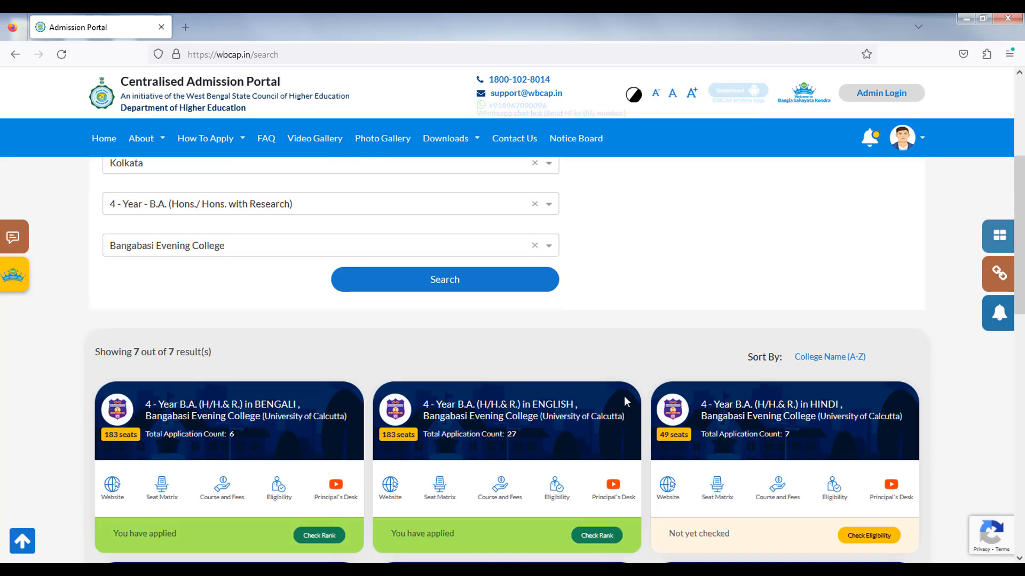
pyautogui.scroll(3, 623, 396)
pyautogui.scroll(2, 657, 389)
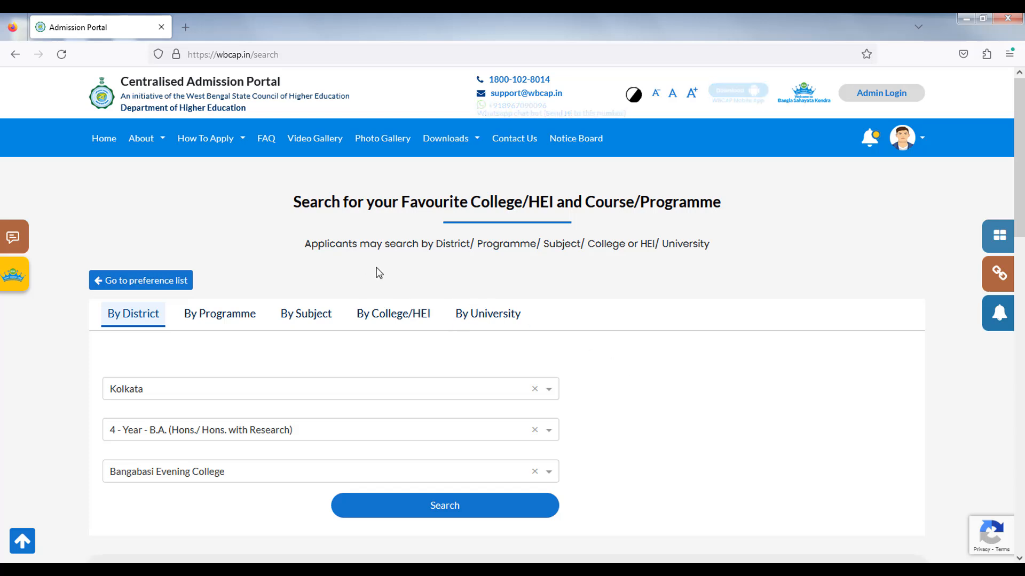
pyautogui.click(231, 318)
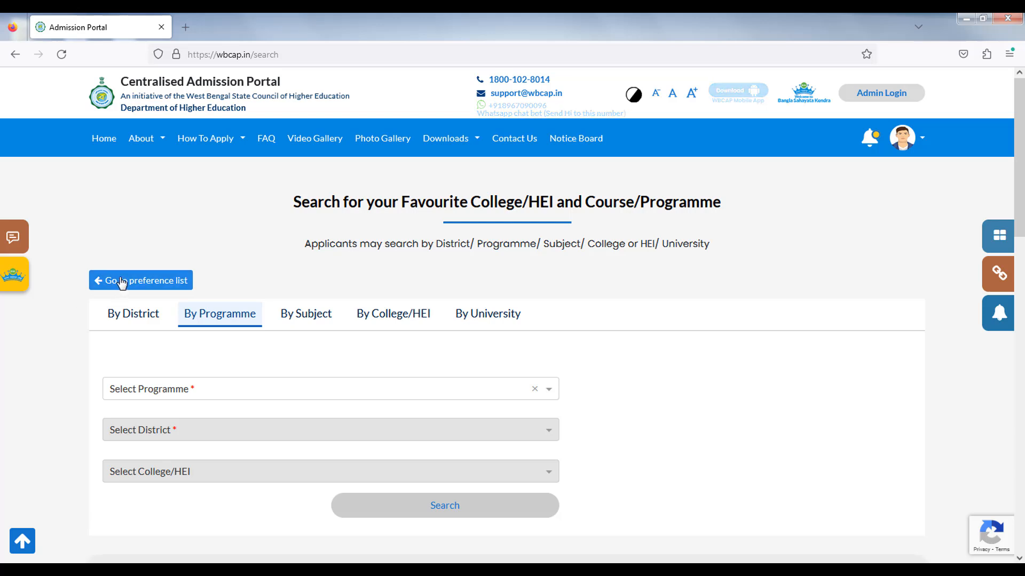
pyautogui.click(145, 320)
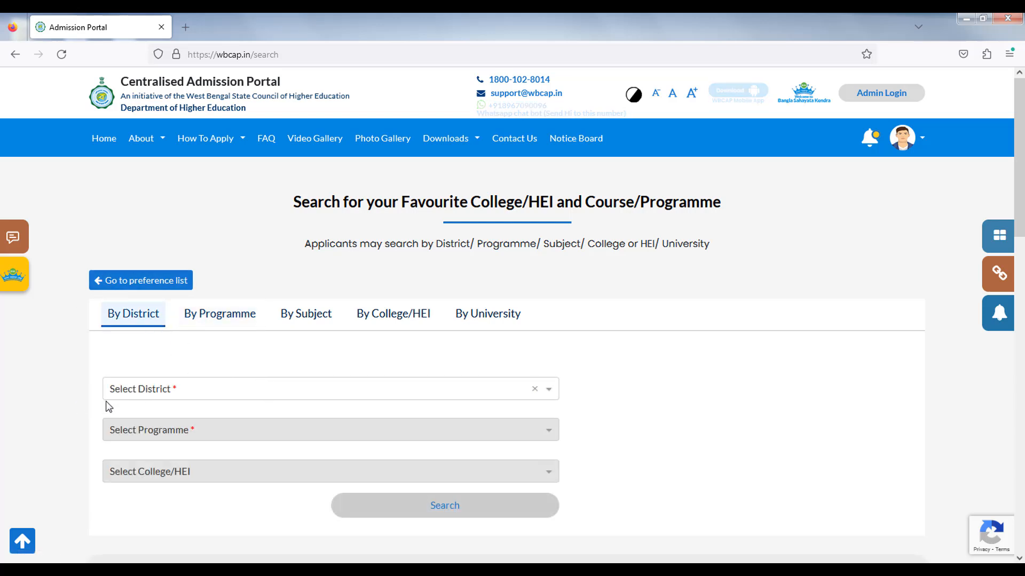
pyautogui.click(165, 396)
pyautogui.write('kol')
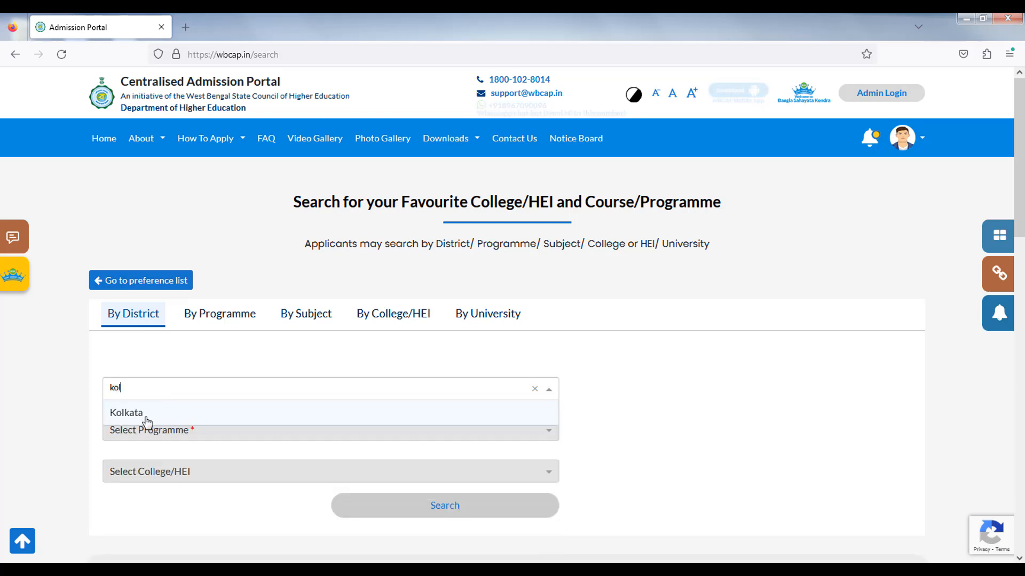
pyautogui.press('Return')
# Step: Set the programme to 4 - Year - B.A. (Hons./ Hons. with Research) and the college to City College
pyautogui.click(144, 437)
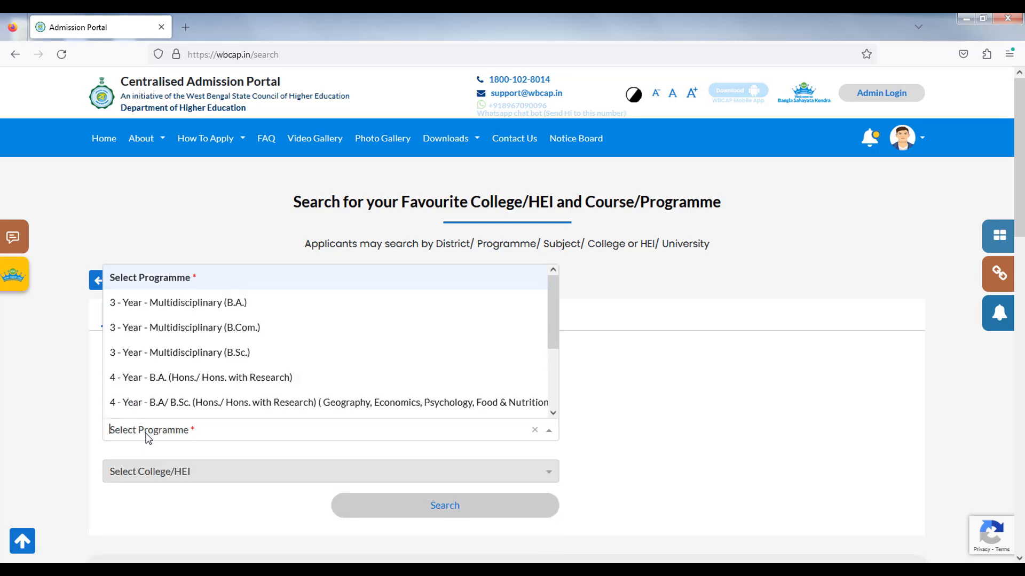
pyautogui.click(161, 385)
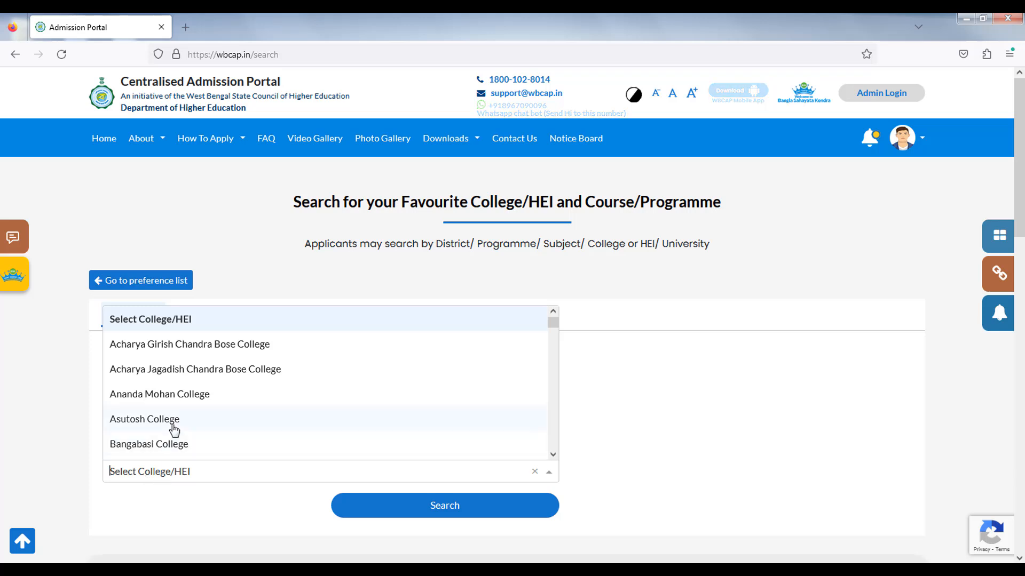
pyautogui.scroll(-3, 168, 435)
pyautogui.scroll(-1, 170, 400)
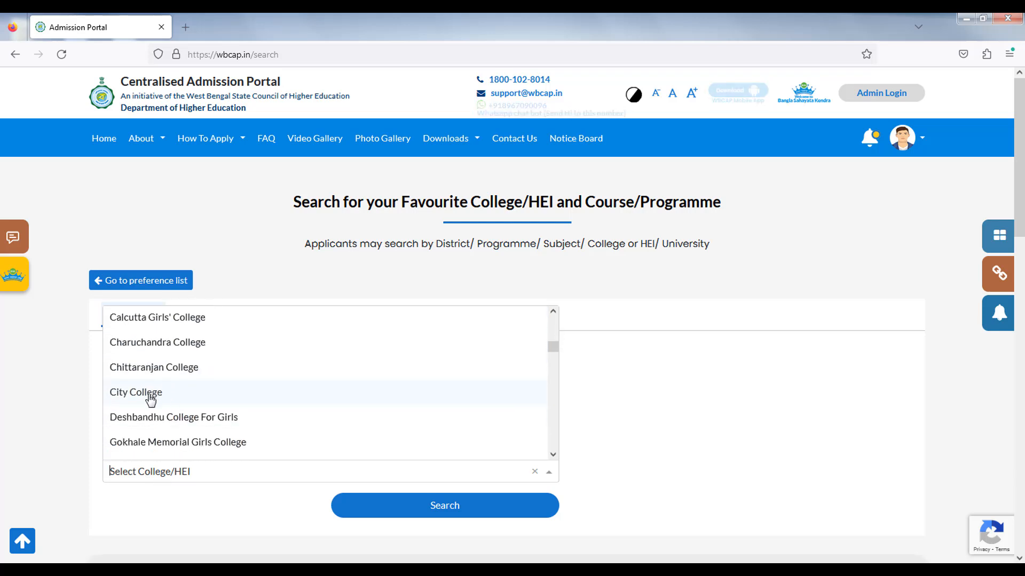
pyautogui.click(150, 398)
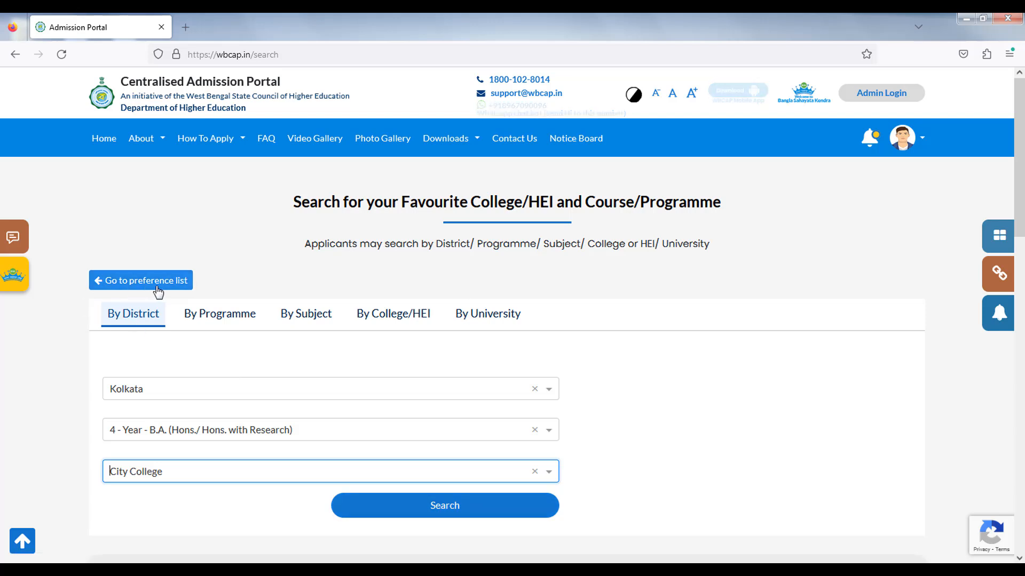
# Step: Return to the preference list and move the English course at Bangabasi Evening College from preference 2 to preference 1
pyautogui.click(125, 288)
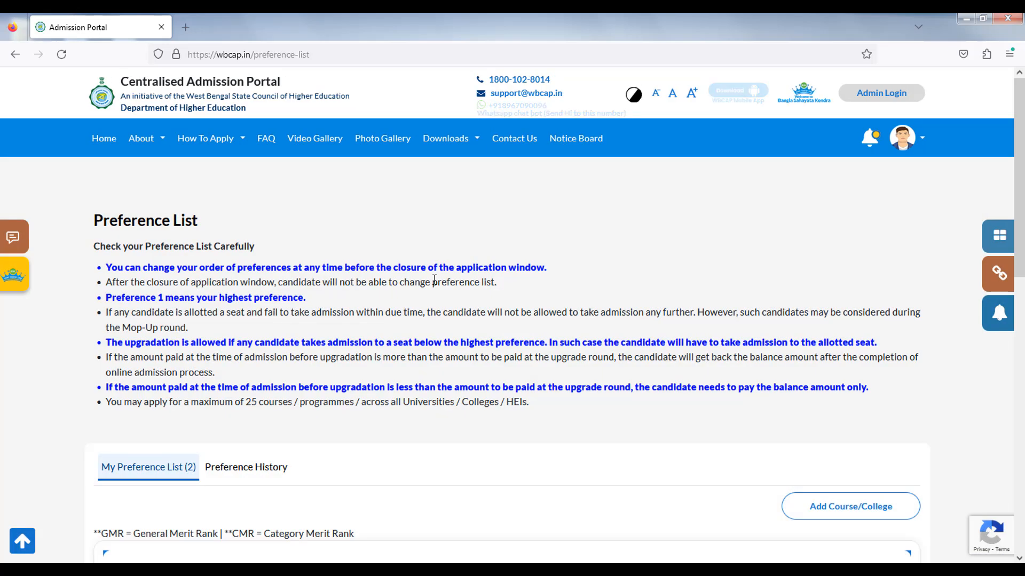
pyautogui.scroll(-3, 447, 277)
pyautogui.scroll(-5, 447, 277)
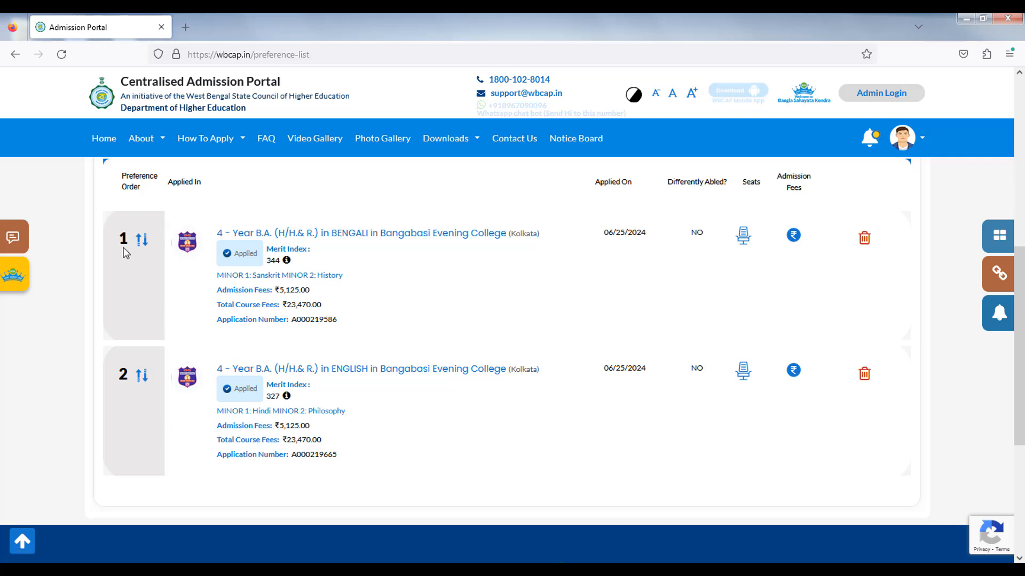
pyautogui.click(140, 378)
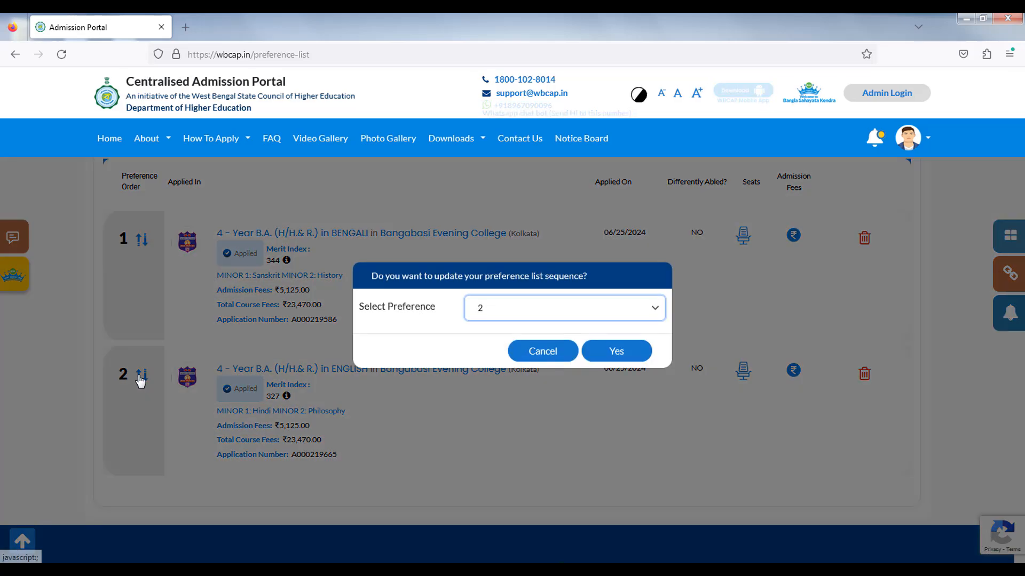
pyautogui.click(504, 314)
pyautogui.click(495, 330)
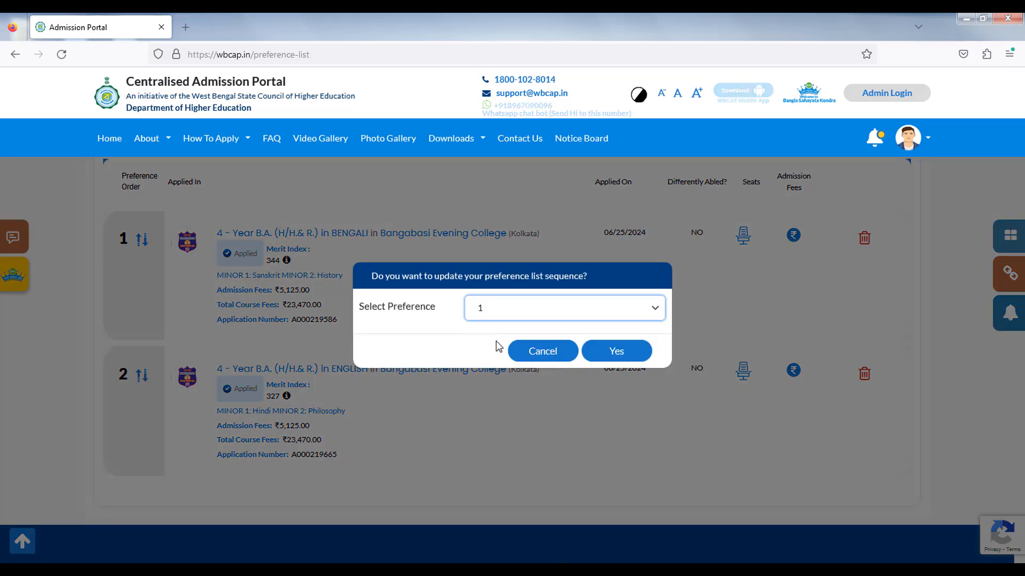
pyautogui.click(609, 357)
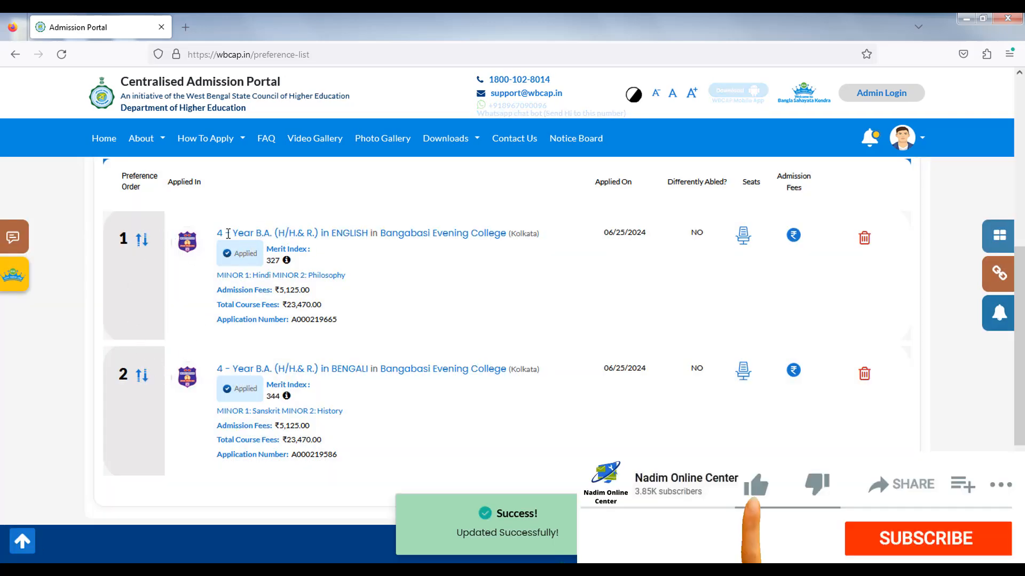
# Step: Review the order of the English and Bengali courses in the preference list, plus the English entry's application number and total course fees
pyautogui.moveTo(226, 233); pyautogui.dragTo(505, 233)
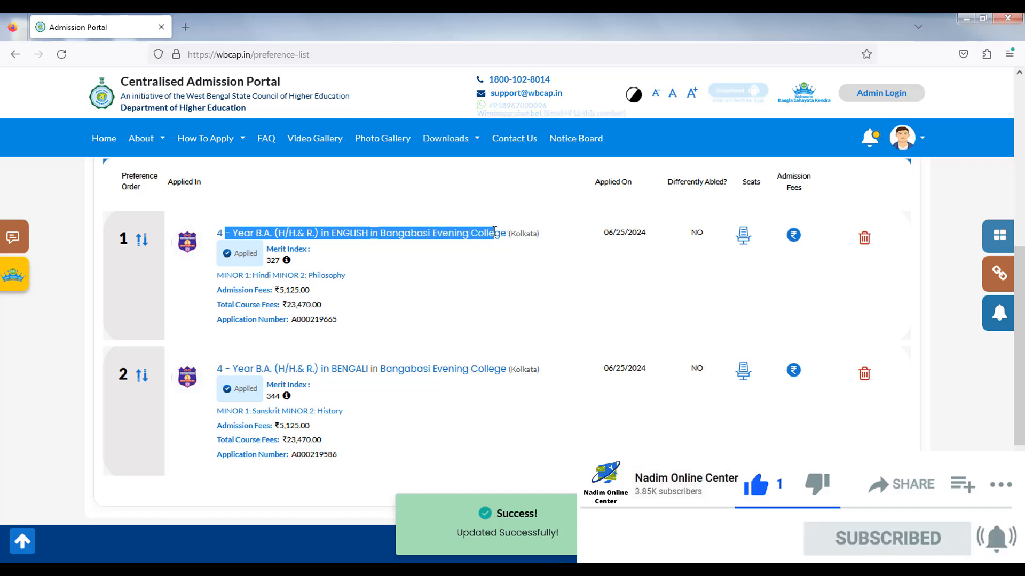
pyautogui.click(331, 233)
pyautogui.moveTo(331, 233); pyautogui.dragTo(384, 230)
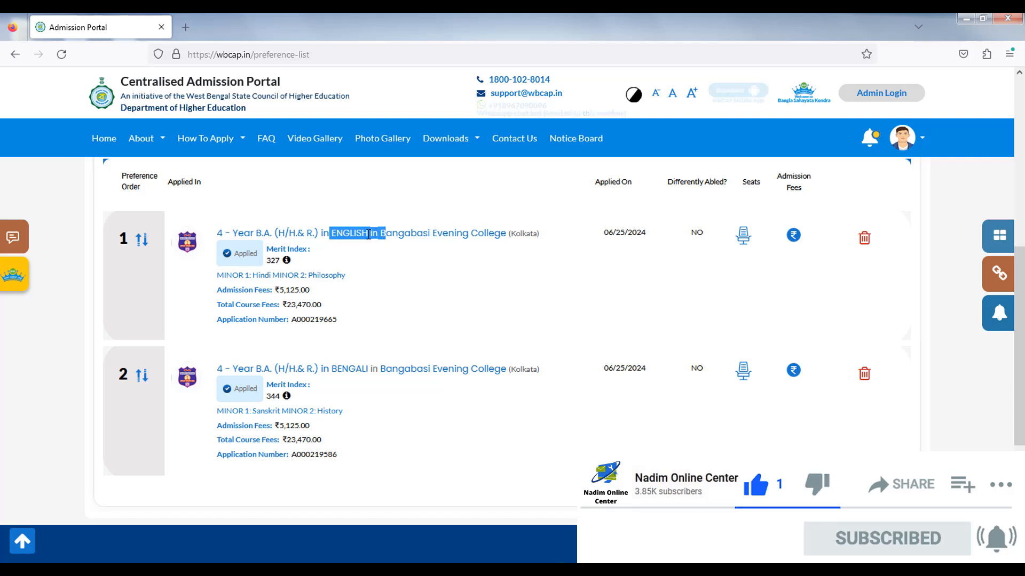
pyautogui.click(435, 250)
pyautogui.moveTo(331, 234); pyautogui.dragTo(372, 233)
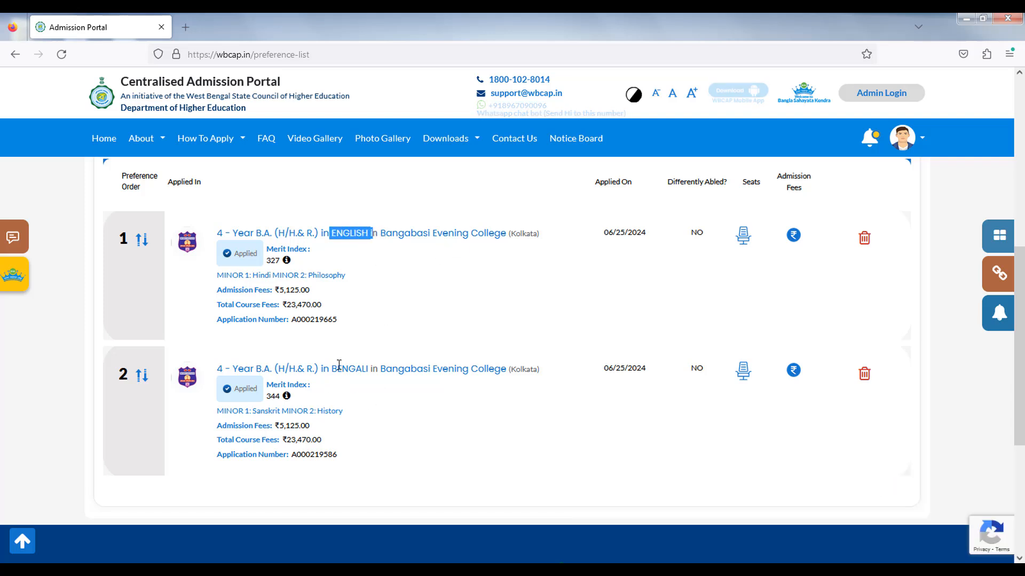
pyautogui.doubleClick(347, 368)
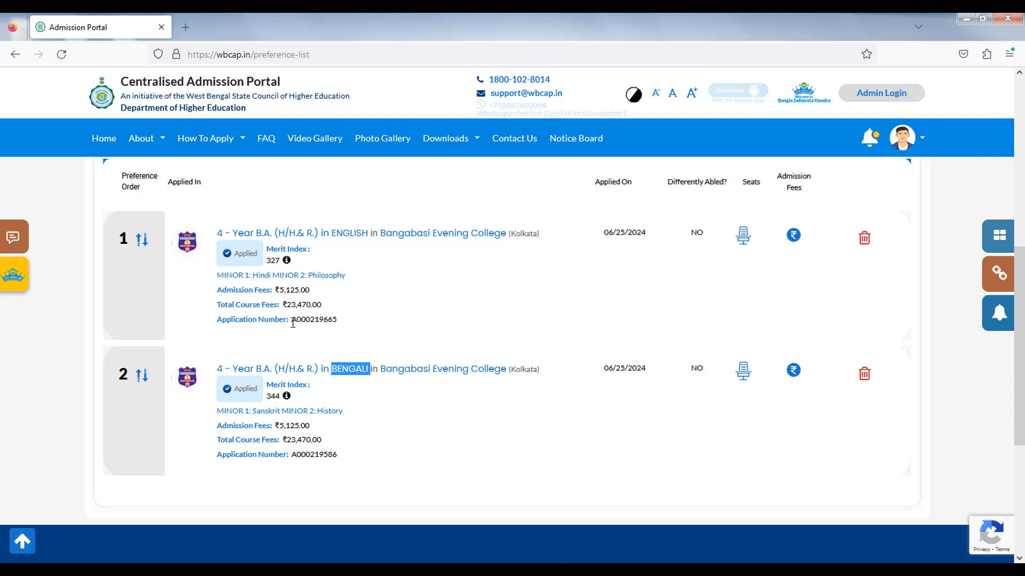
pyautogui.moveTo(289, 324); pyautogui.dragTo(342, 324)
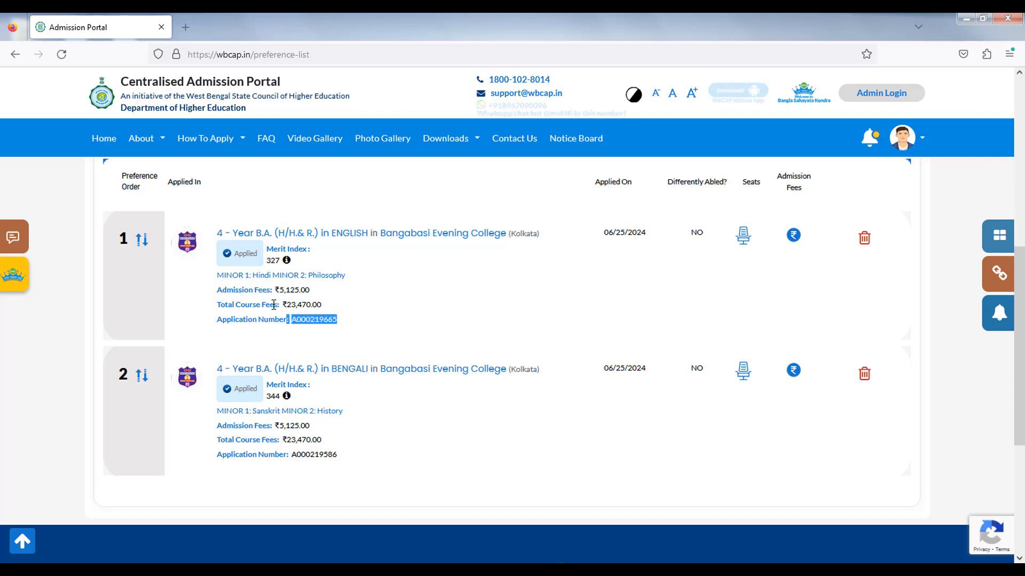
pyautogui.moveTo(261, 304); pyautogui.dragTo(317, 302)
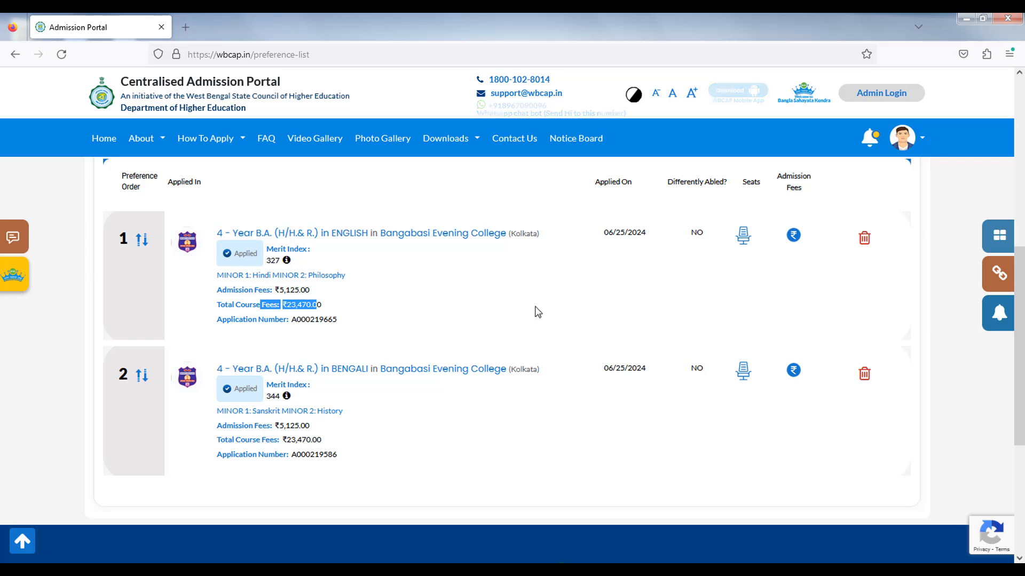
# Step: Go from the preference list to the applicant dashboard and check the My Preferences summary there
pyautogui.scroll(4, 620, 344)
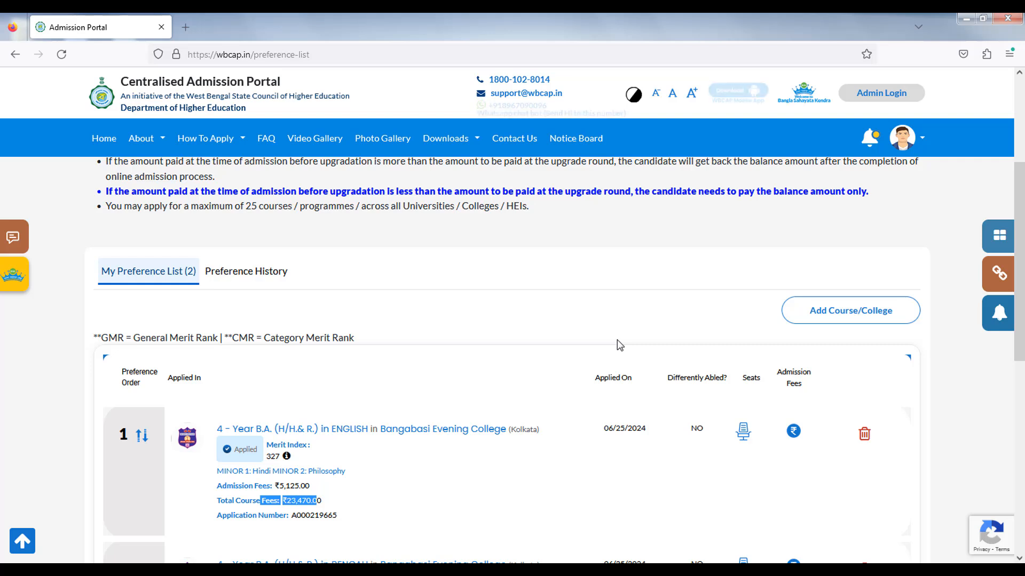
pyautogui.click(952, 367)
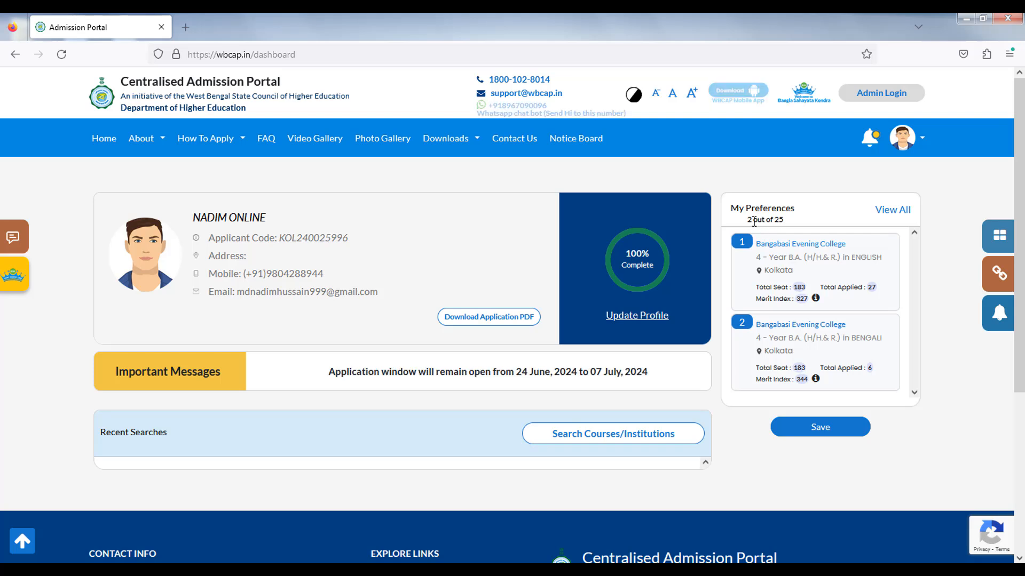
pyautogui.moveTo(746, 219); pyautogui.dragTo(789, 221)
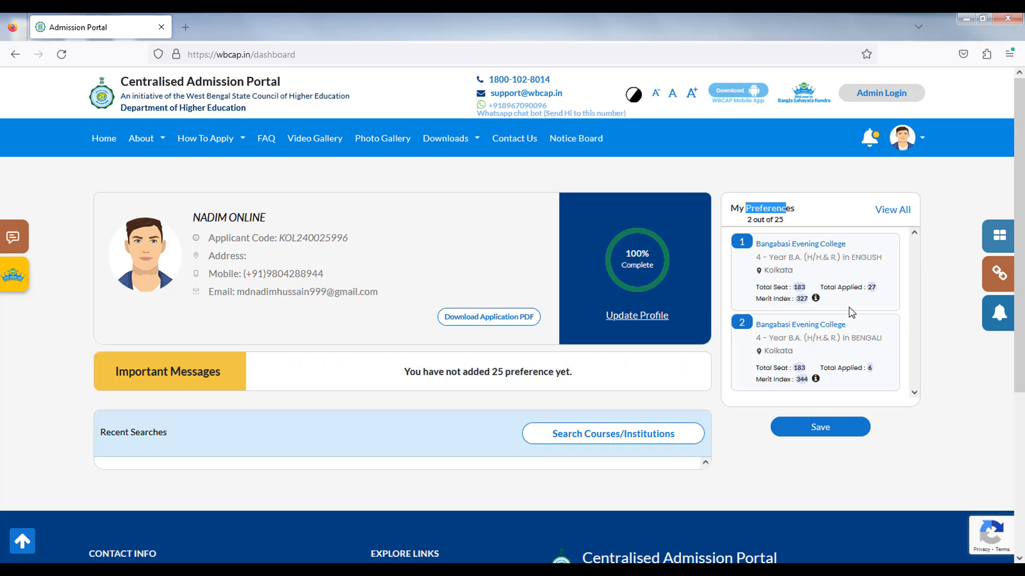
pyautogui.scroll(-2, 851, 312)
pyautogui.scroll(2, 889, 348)
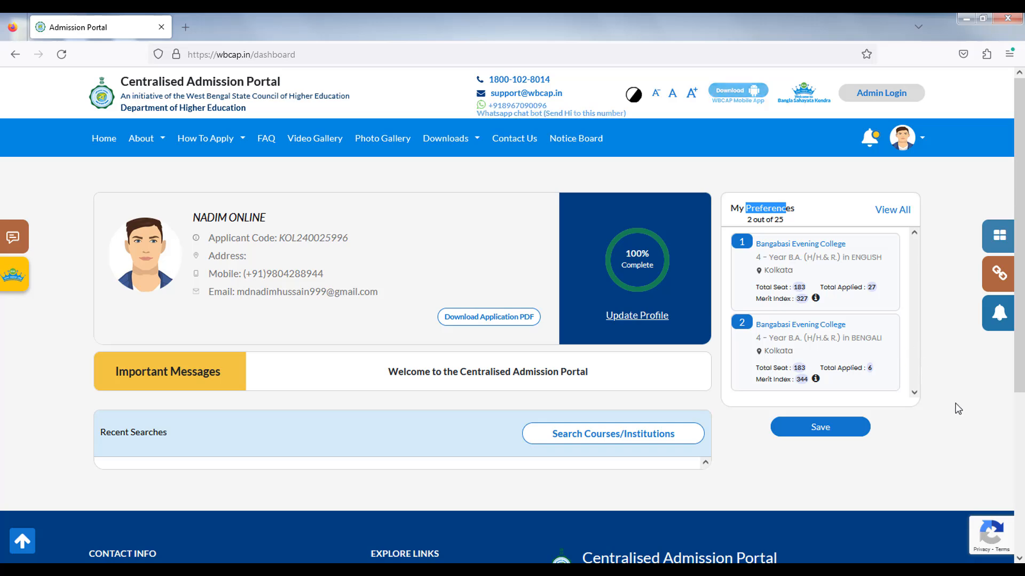
# Step: Save the preferences from the dashboard and confirm submission of the application
pyautogui.click(955, 403)
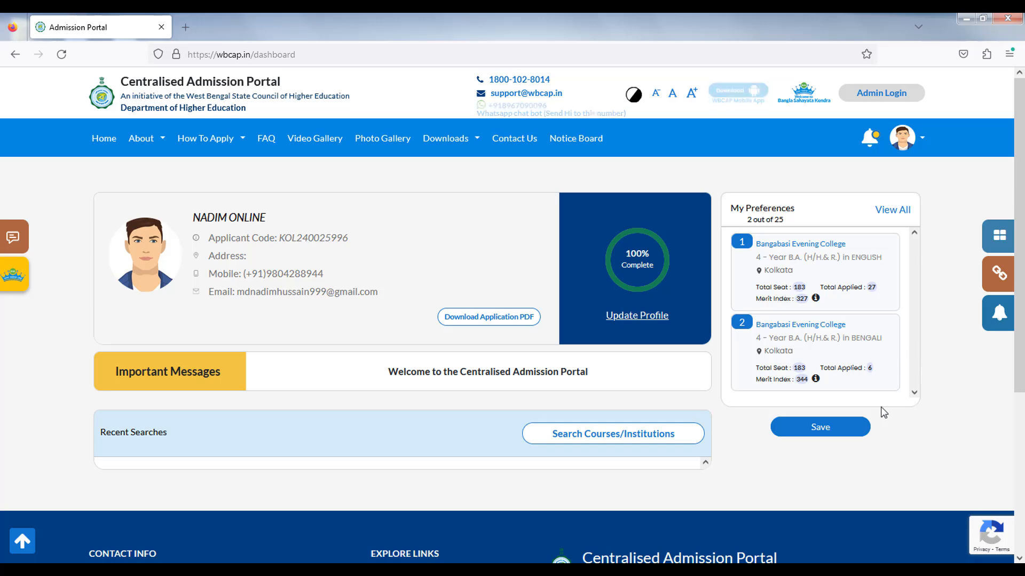
pyautogui.click(813, 432)
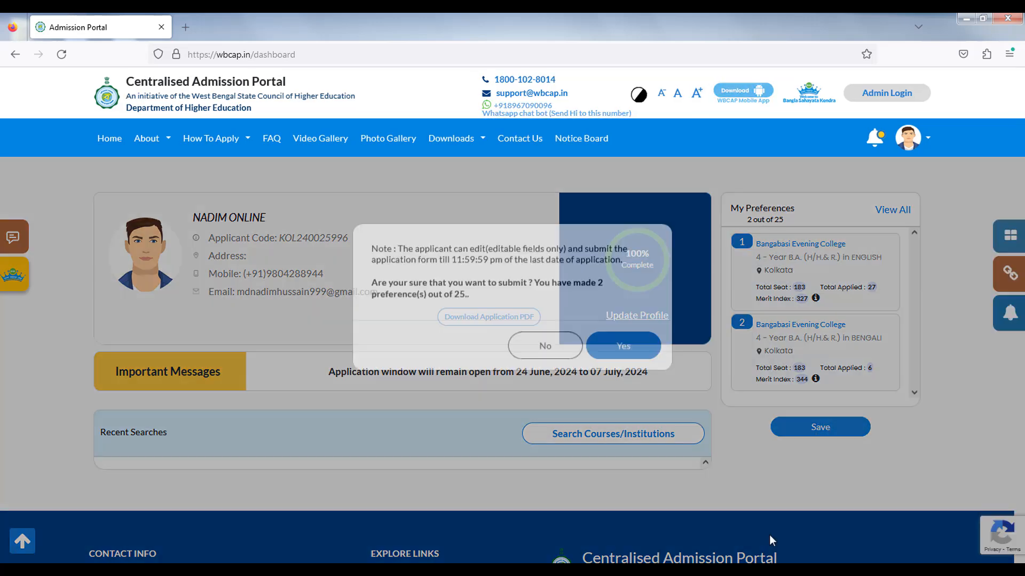
pyautogui.click(618, 373)
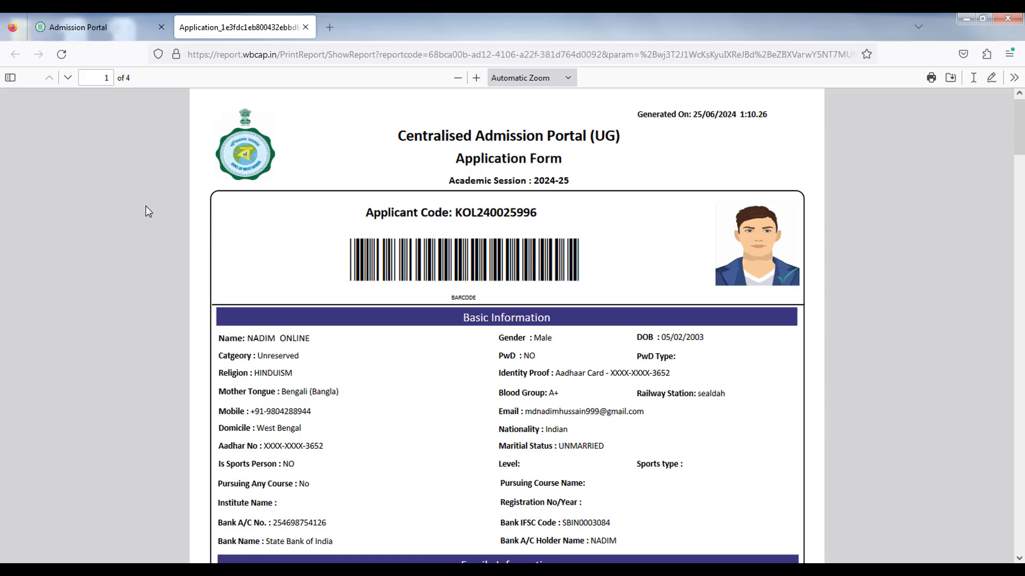
# Step: Examine the generated application form PDF from basic information through the preference list and declaration, then return to the Admission Portal dashboard
pyautogui.scroll(-6, 142, 264)
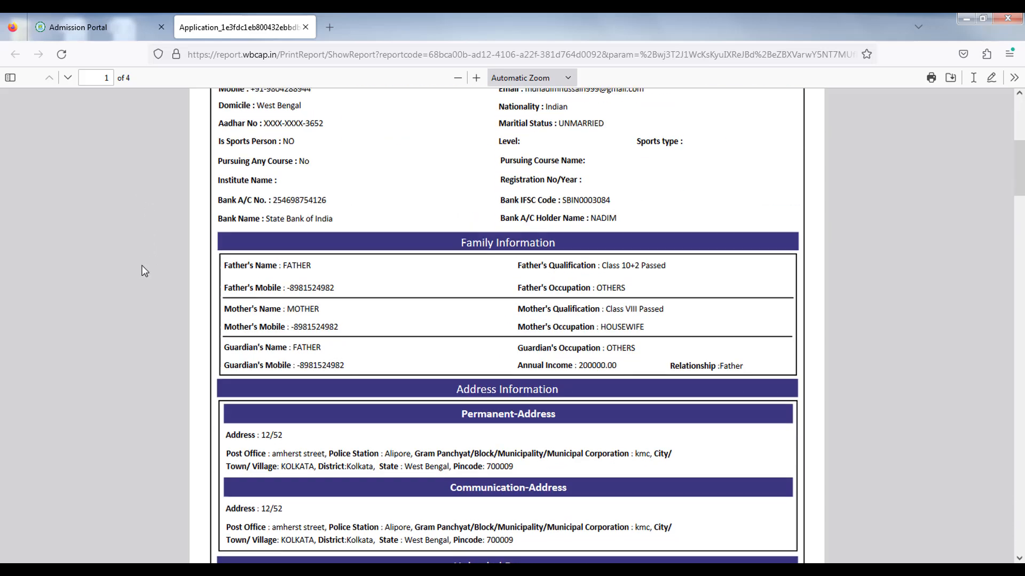
pyautogui.scroll(6, 144, 271)
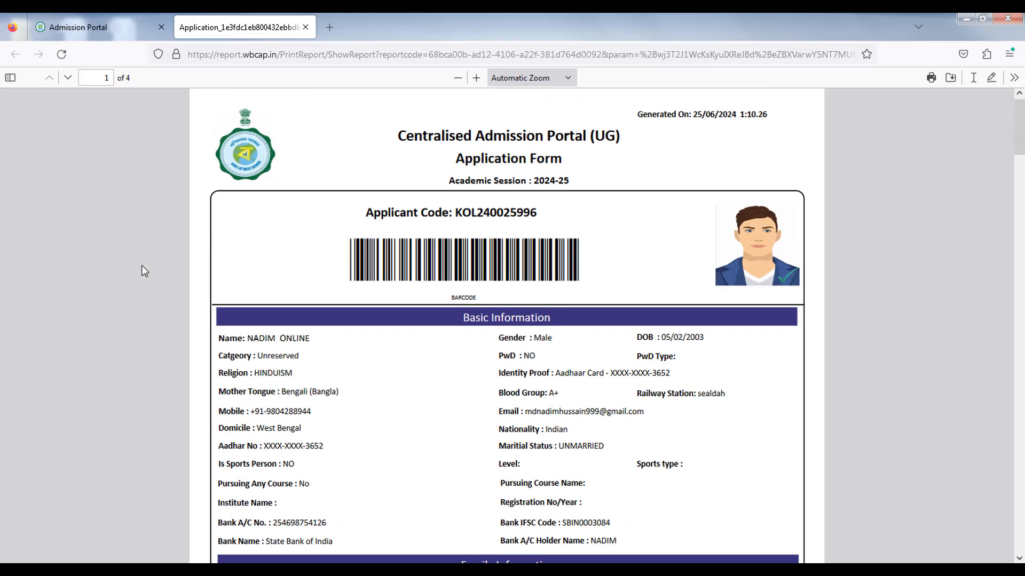
pyautogui.scroll(-5, 144, 272)
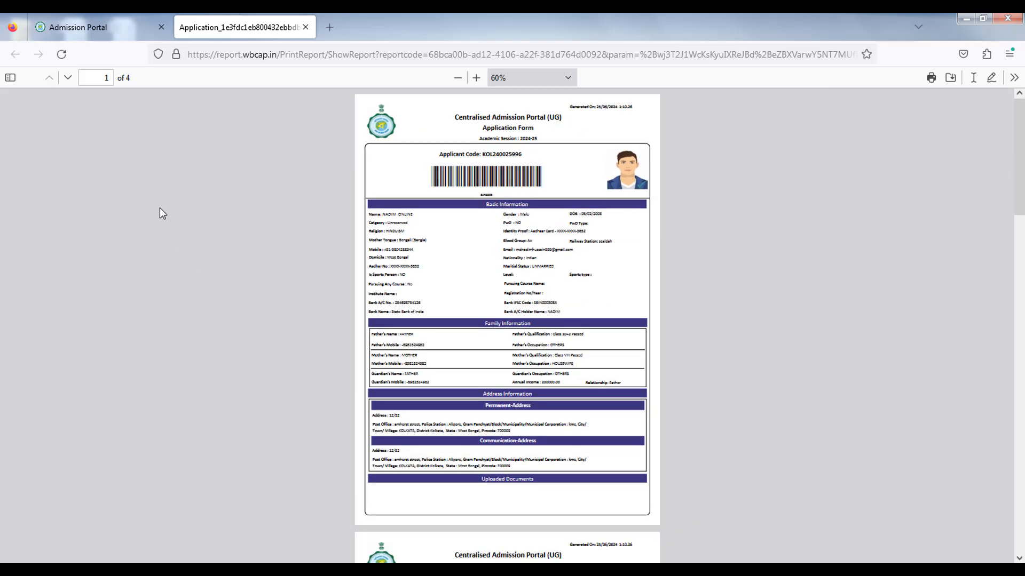
pyautogui.scroll(-10, 138, 267)
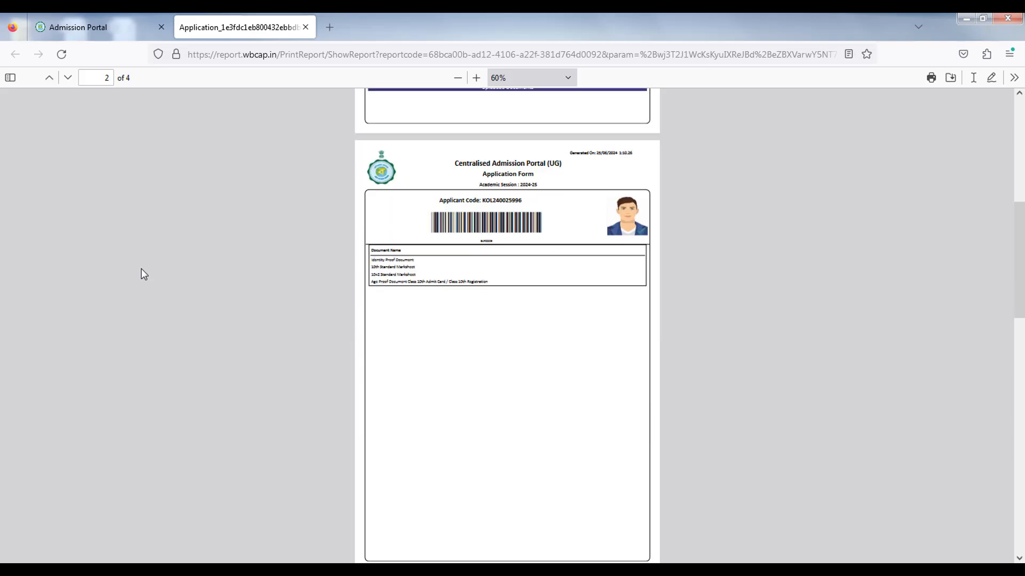
pyautogui.scroll(-10, 131, 261)
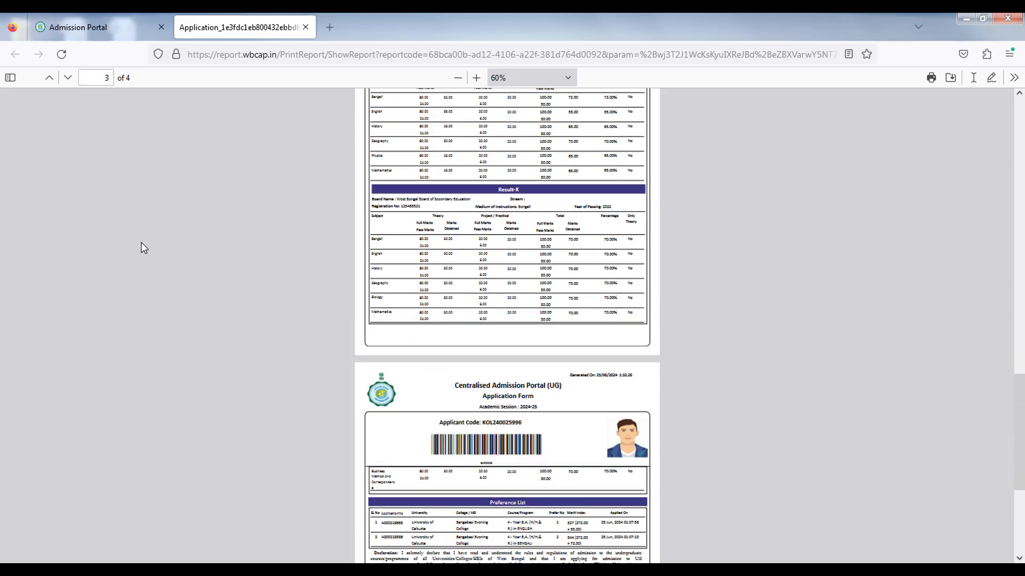
pyautogui.scroll(-3, 142, 254)
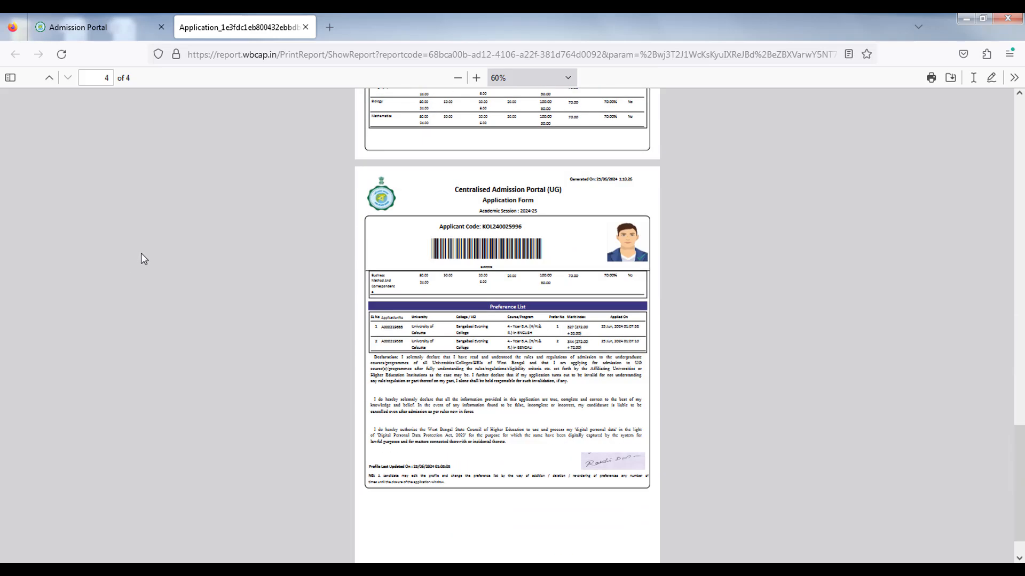
pyautogui.scroll(3, 143, 260)
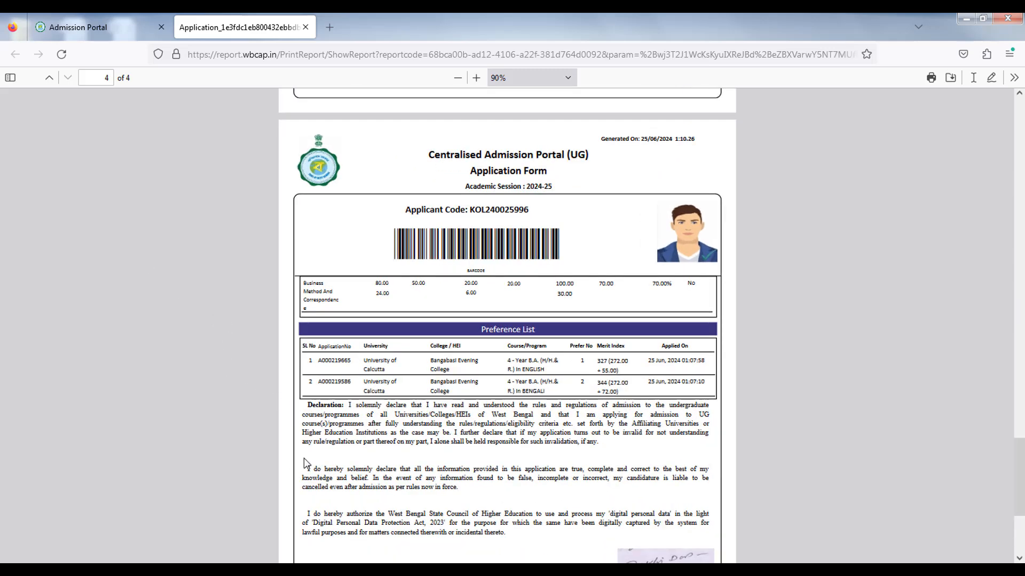
pyautogui.scroll(10, 305, 459)
pyautogui.click(109, 24)
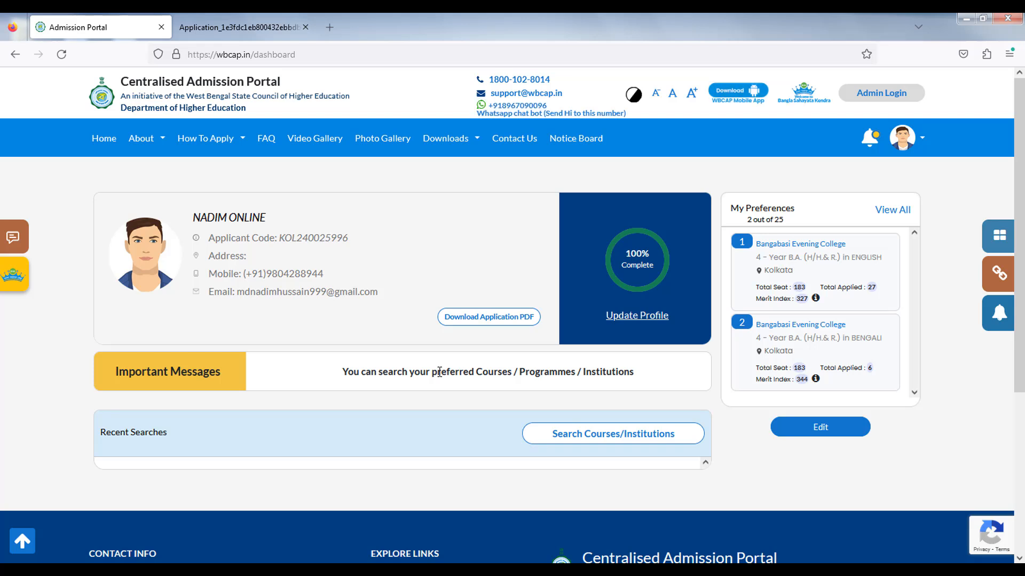